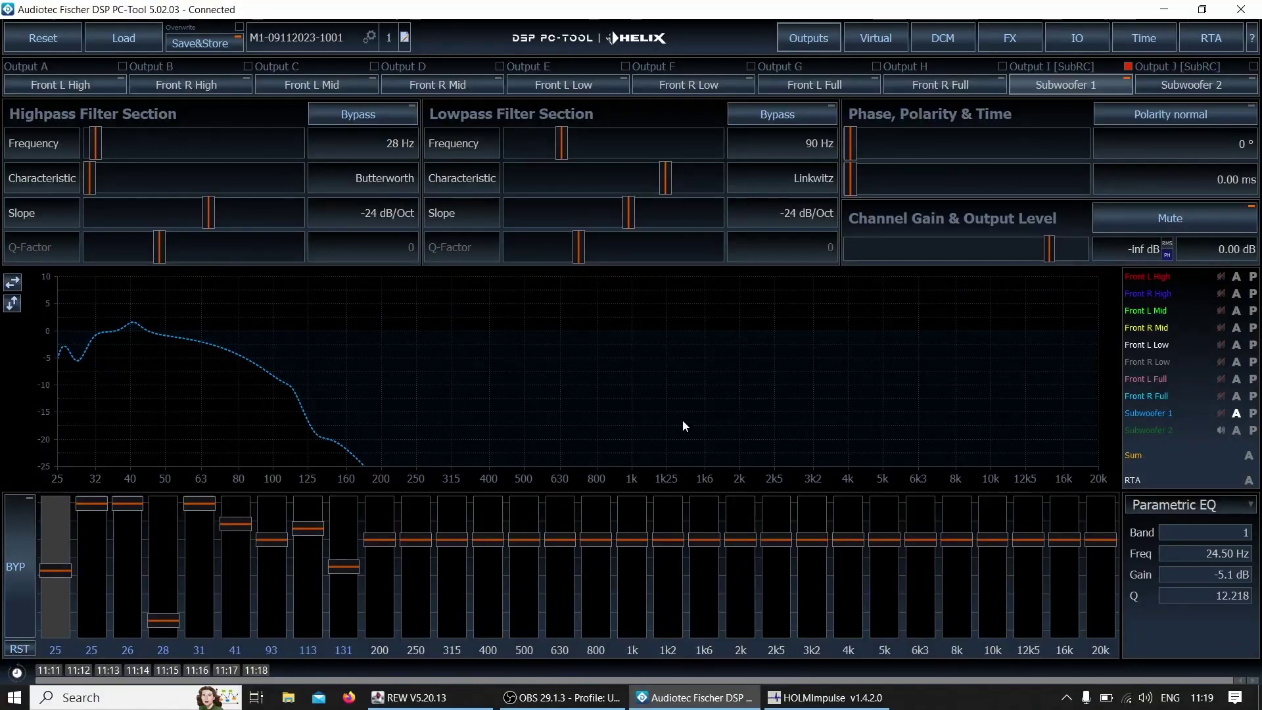
Cycle through DSP PC-Tool, REW and HOLMImpulse, ending on REW's All SPL graph.
{"action": "key", "text": "alt+Tab"}
{"action": "key", "text": "alt+Tab"}
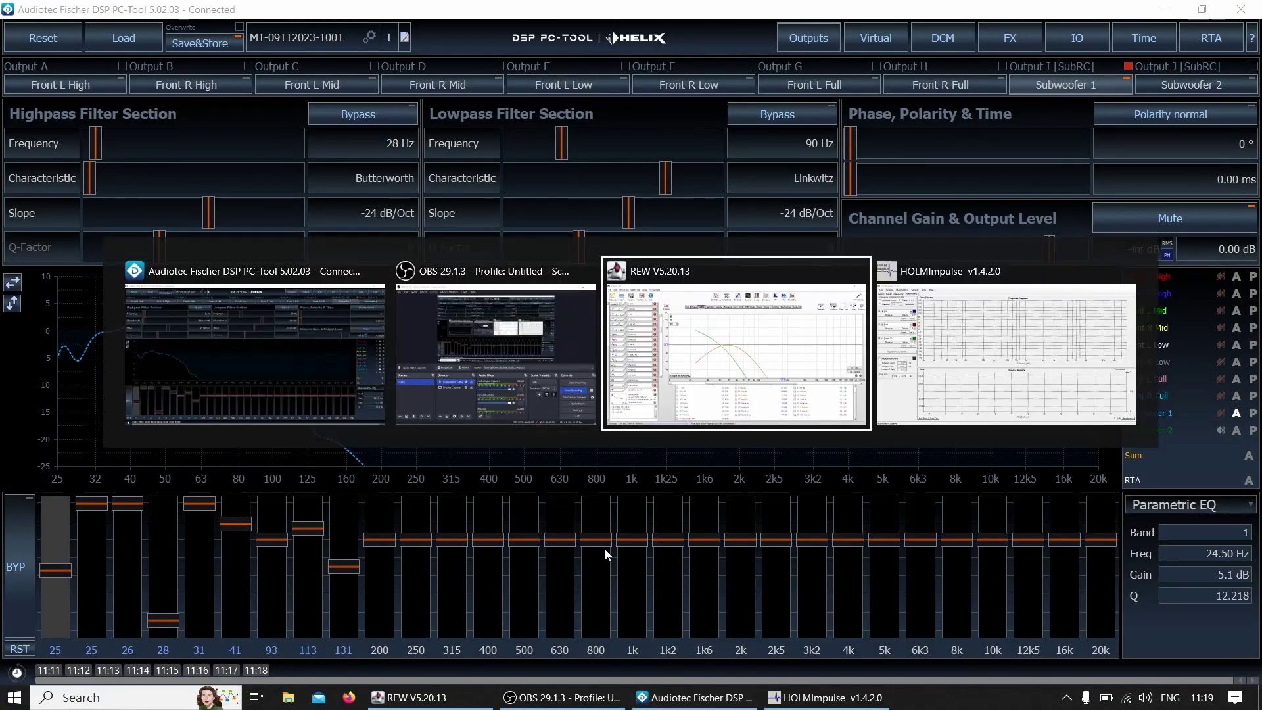
{"action": "key", "text": "alt+Tab"}
{"action": "key", "text": "alt+Tab"}
{"action": "key", "text": "alt+Tab"}
{"action": "key", "text": "alt+Tab"}
{"action": "key", "text": "alt+Tab"}
{"action": "key", "text": "alt+Tab"}
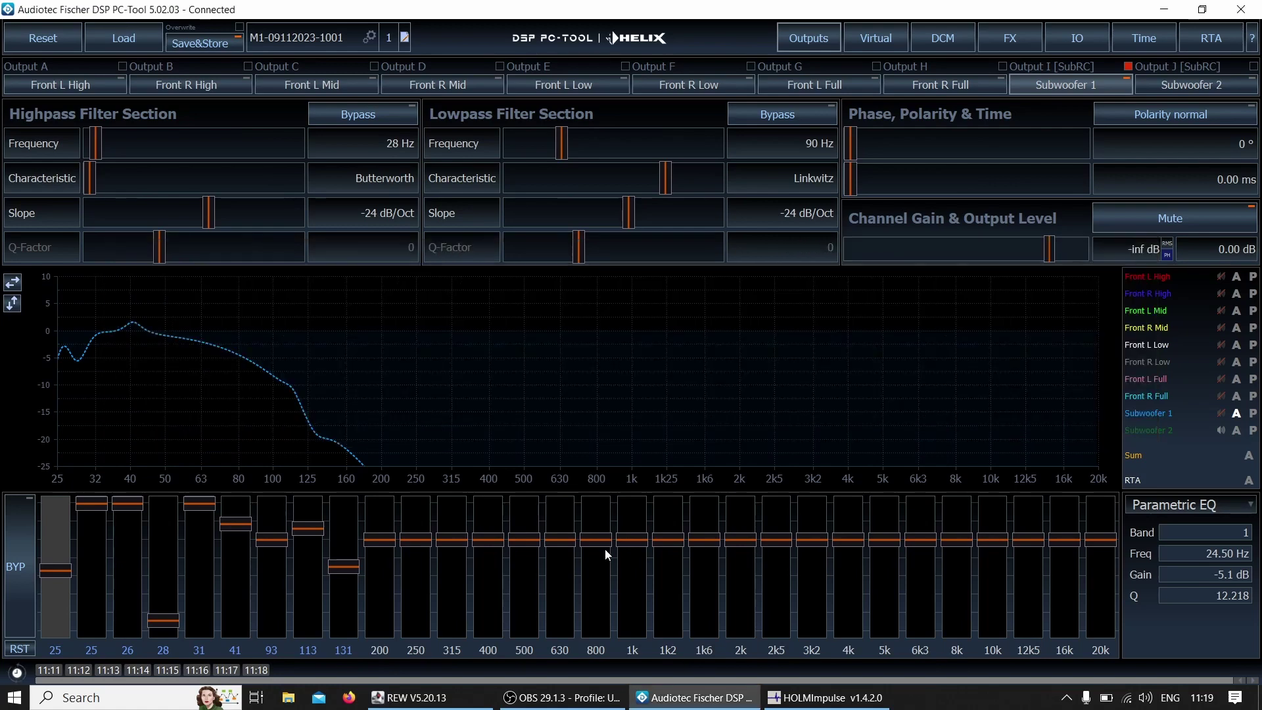
{"action": "key", "text": "alt+Tab"}
{"action": "key", "text": "alt+Tab"}
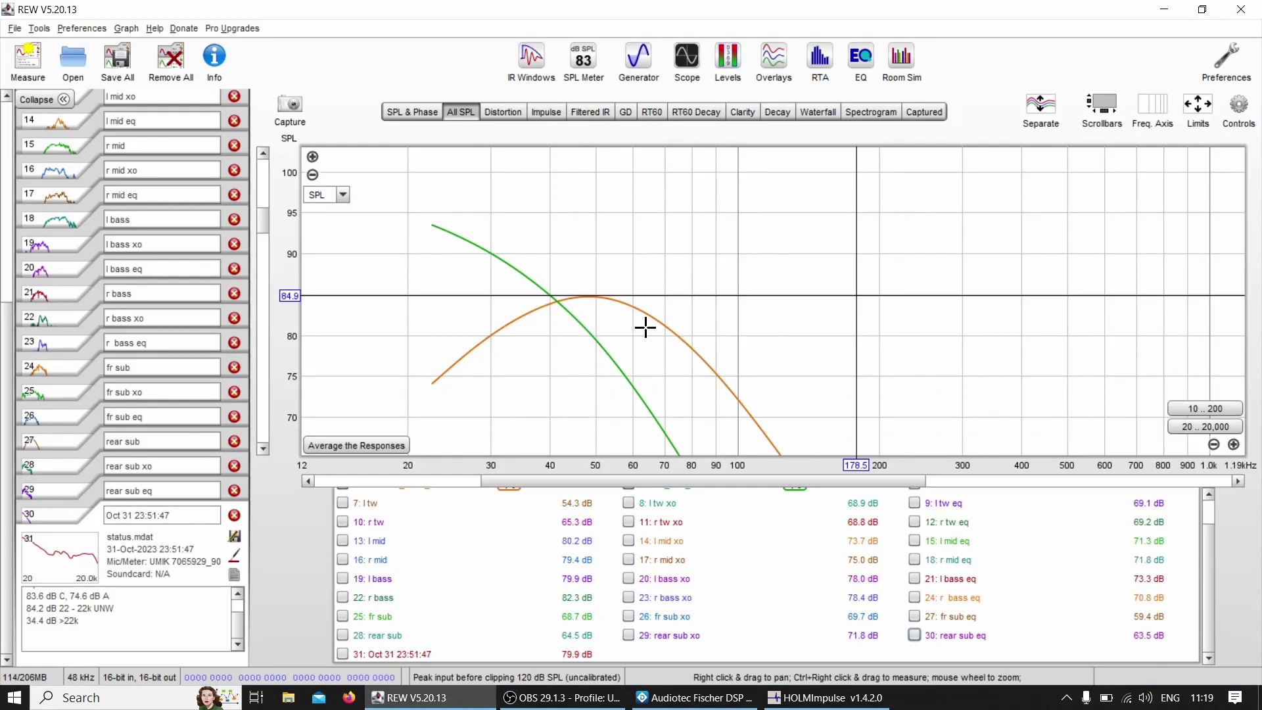
{"action": "key", "text": "alt+Tab"}
{"action": "key", "text": "alt+Tab"}
{"action": "key", "text": "alt+Tab"}
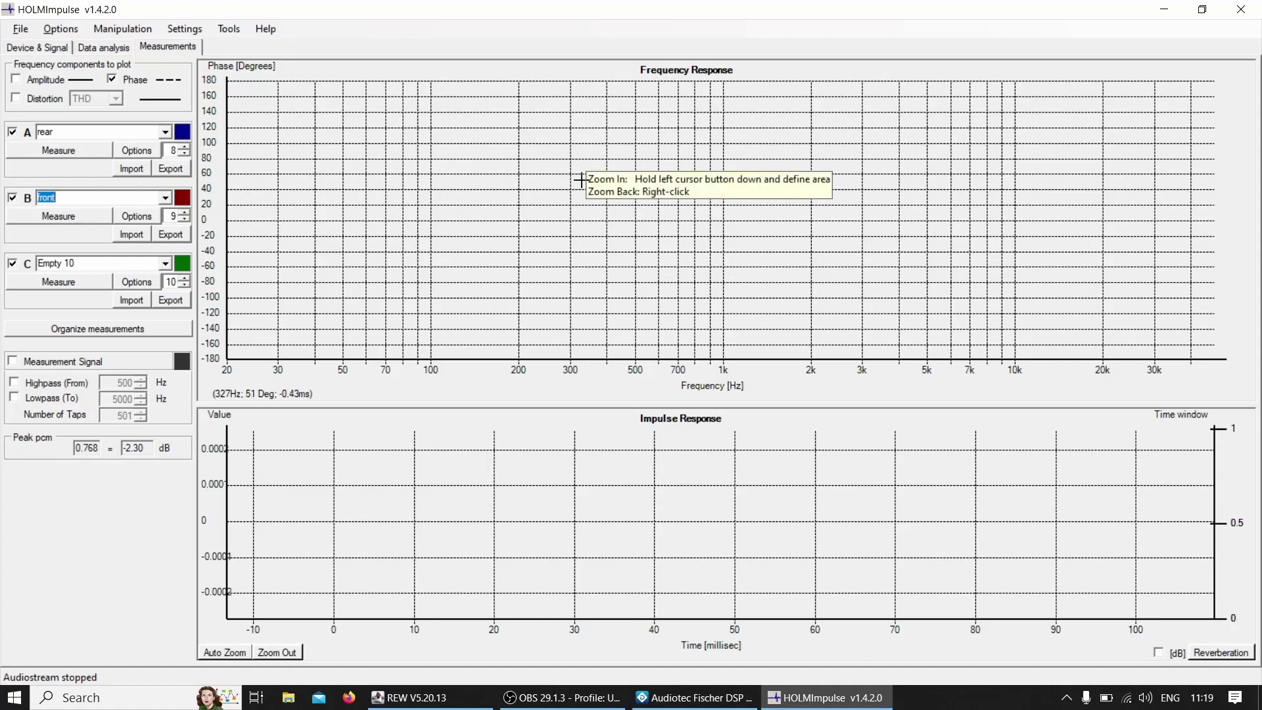
{"action": "key", "text": "alt+Tab"}
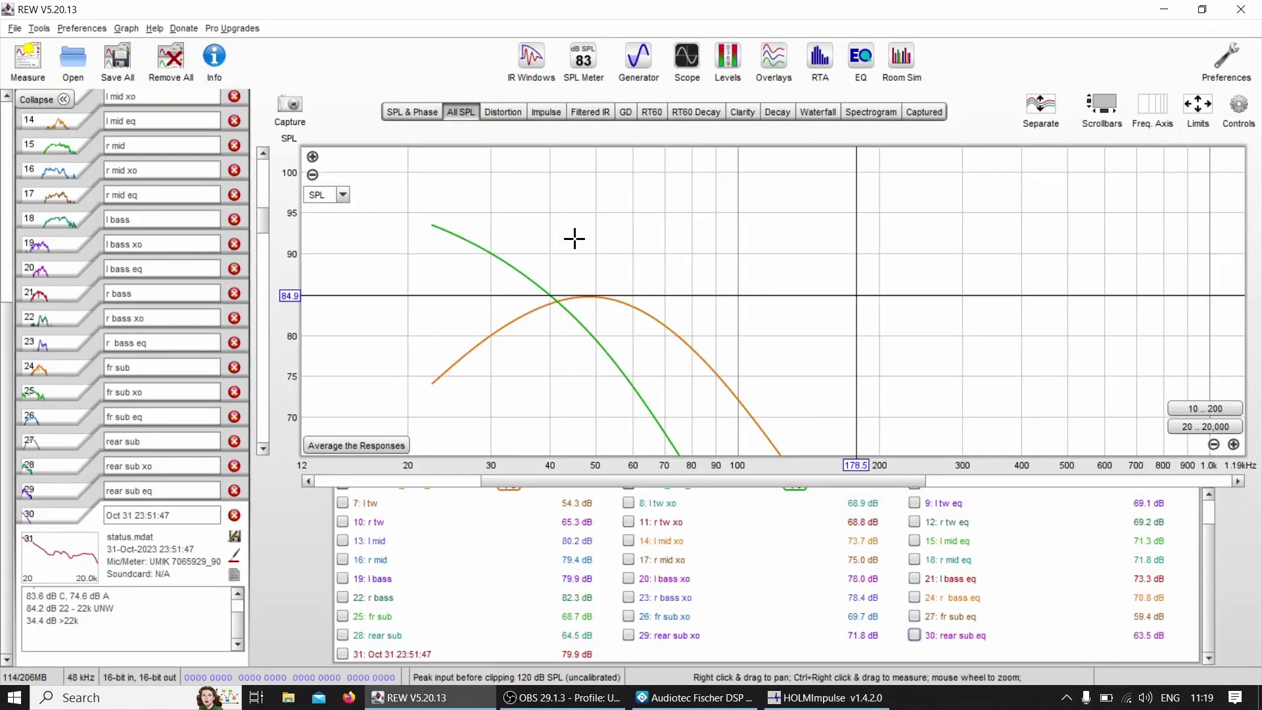
Read the level at 79.4 Hz and locate where the two subwoofer curves cross.
{"action": "left_click", "coordinate": [690, 262]}
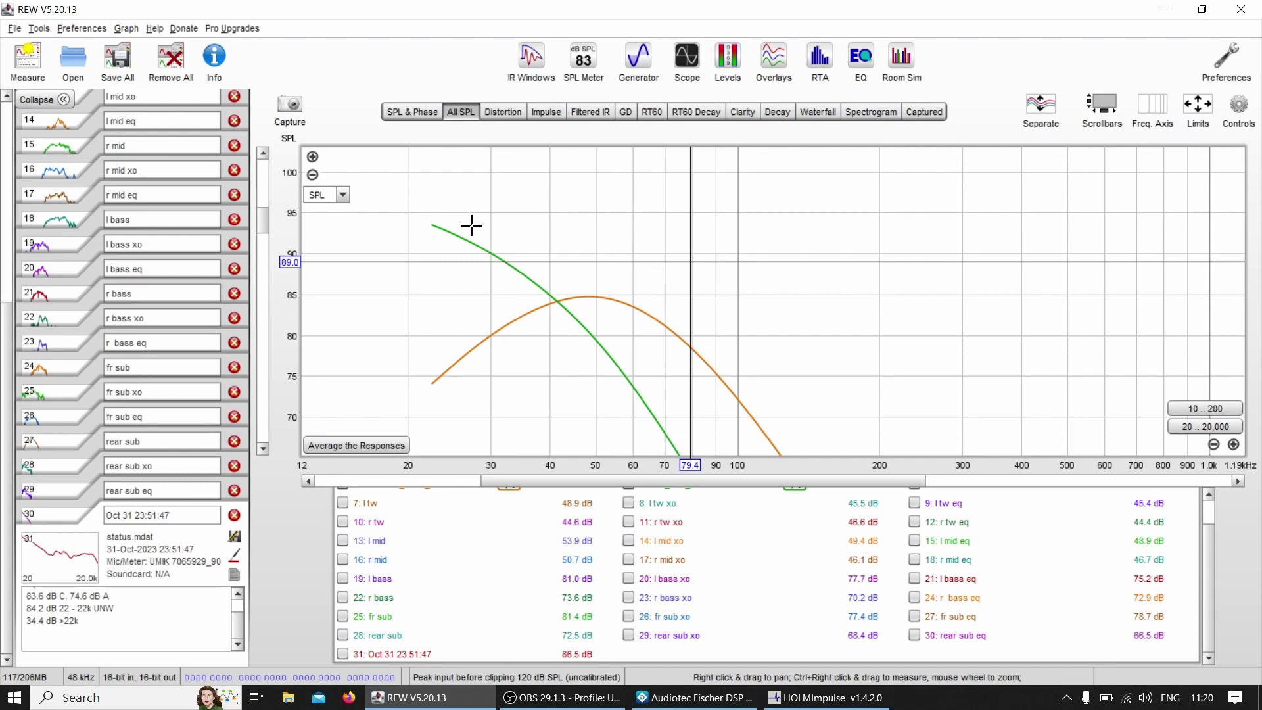
{"action": "left_click", "coordinate": [556, 309]}
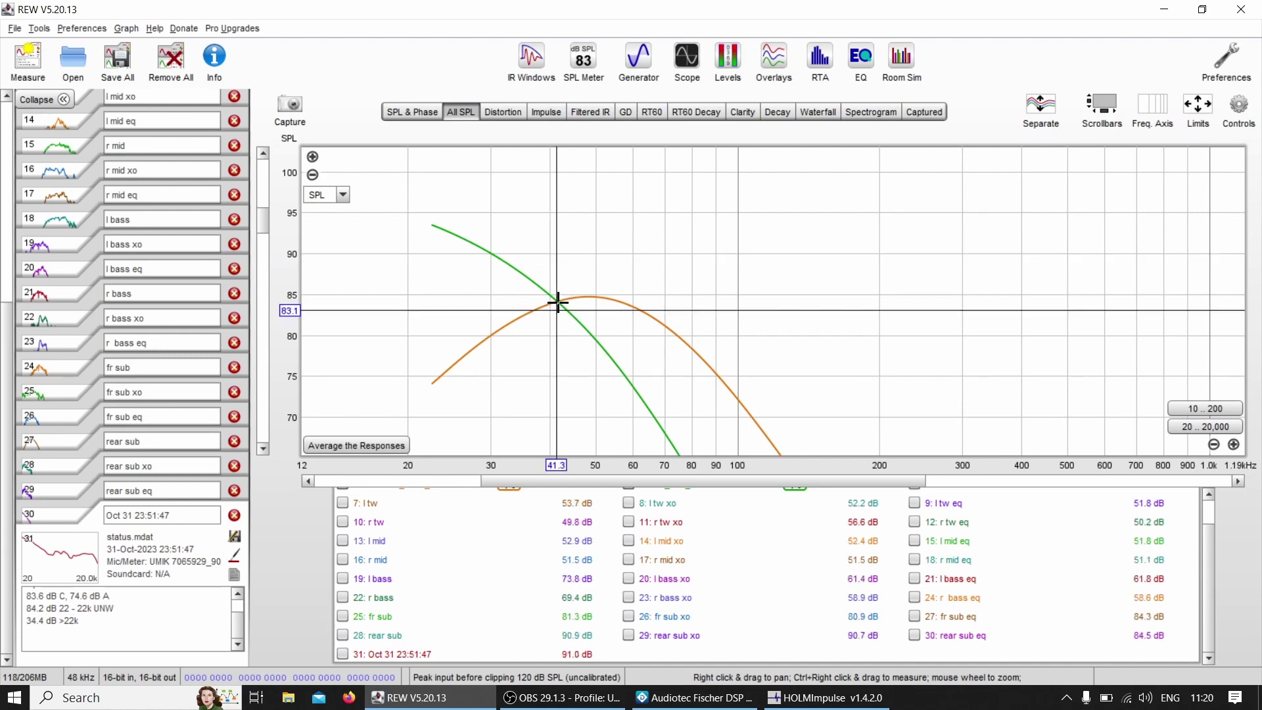
{"action": "left_click", "coordinate": [558, 303]}
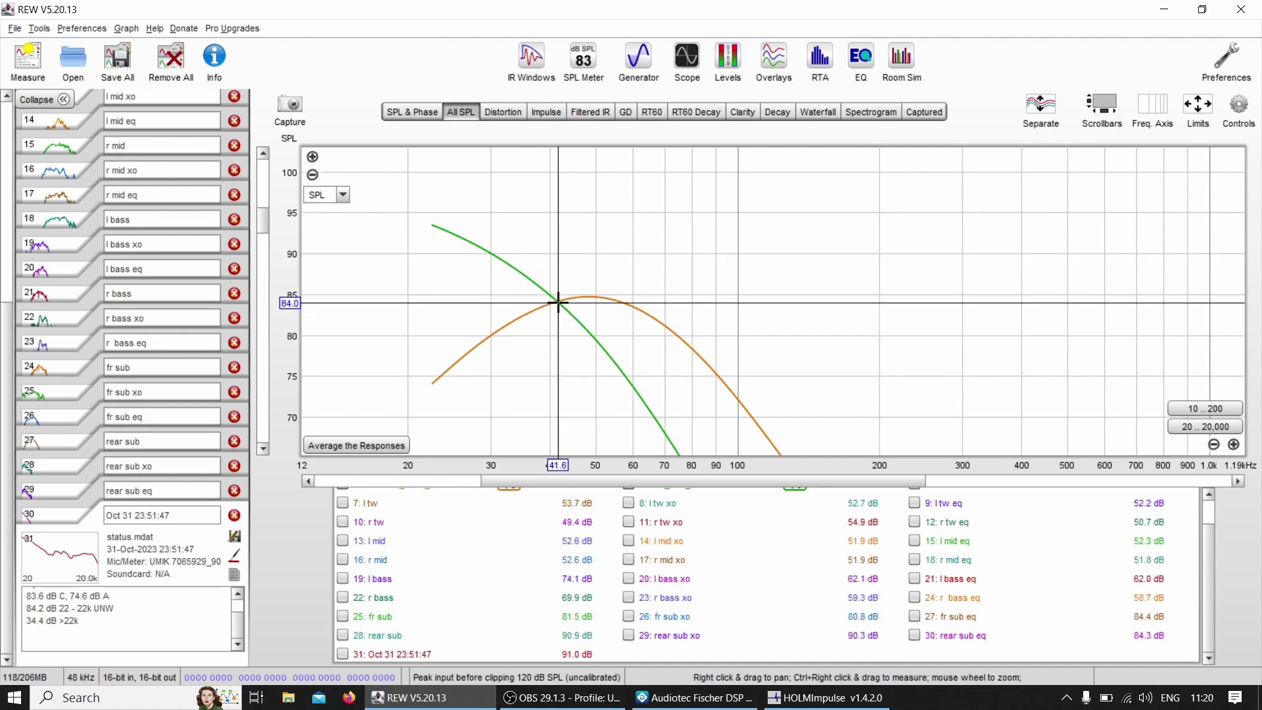
Show the 27: fr sub eq and 30: rear sub eq curves and pin their crossing at 41.3 Hz.
{"action": "left_click", "coordinate": [914, 616]}
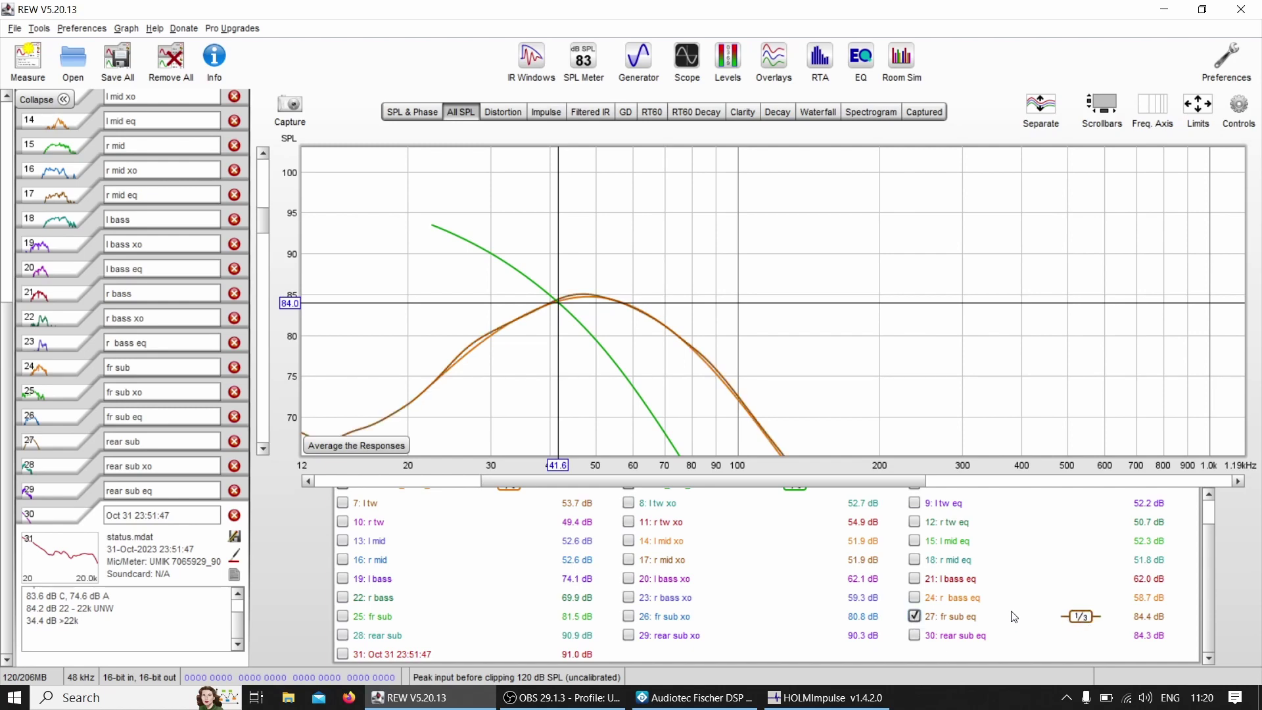
{"action": "left_click", "coordinate": [914, 636]}
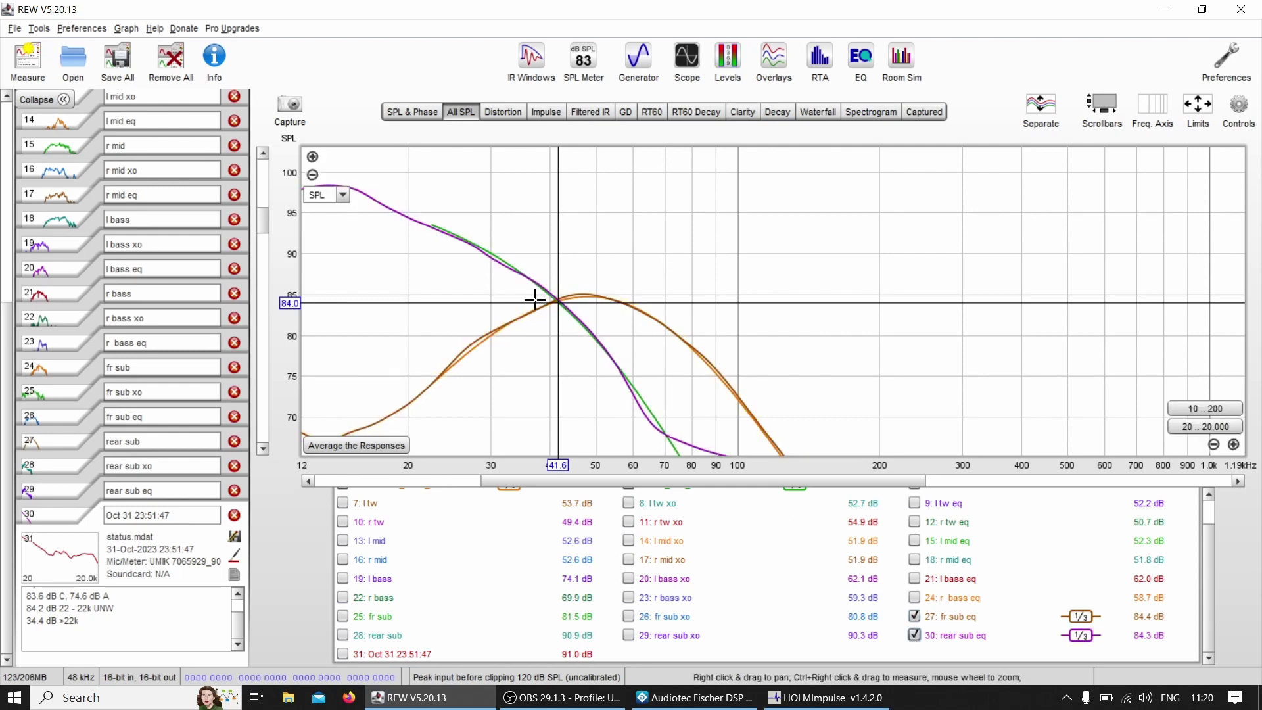
{"action": "left_click", "coordinate": [735, 228]}
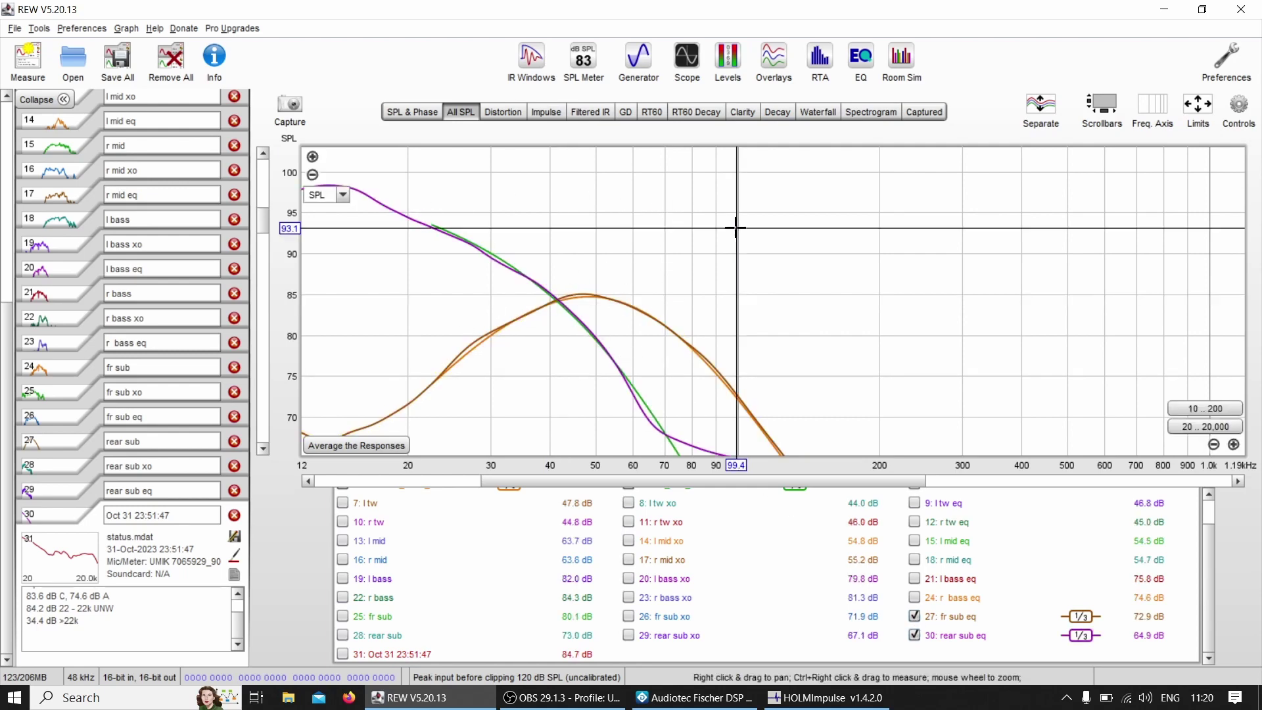
{"action": "left_click", "coordinate": [560, 299]}
{"action": "left_click", "coordinate": [556, 299]}
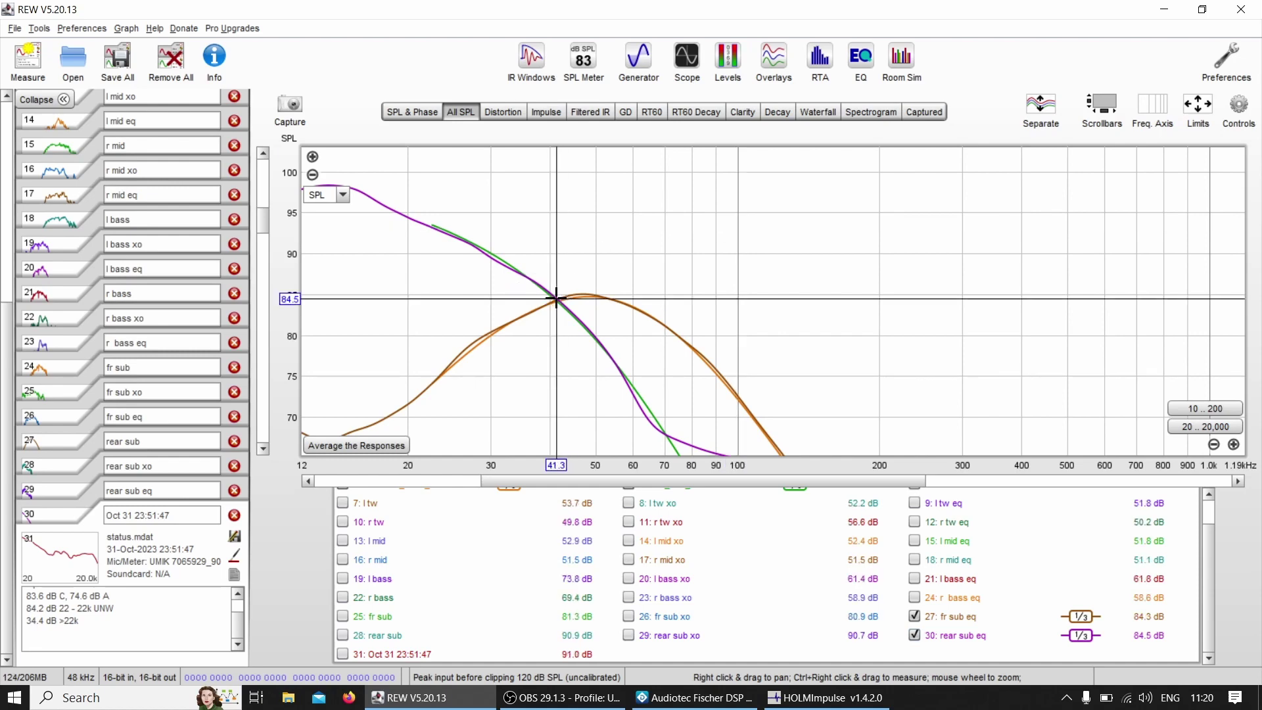
{"action": "key", "text": "alt+Tab"}
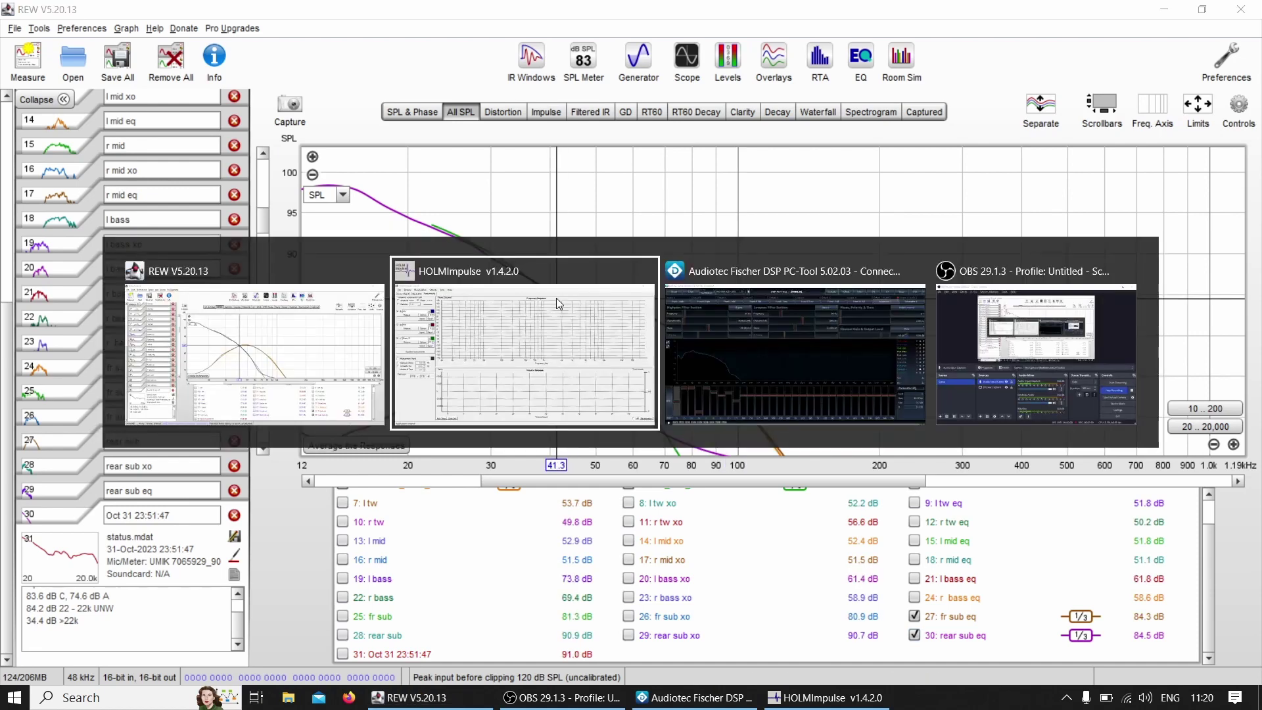
Show the Subwoofer 2 output settings in DSP PC-Tool, then return to HOLMImpulse's Measurements page.
{"action": "key", "text": "alt+Tab"}
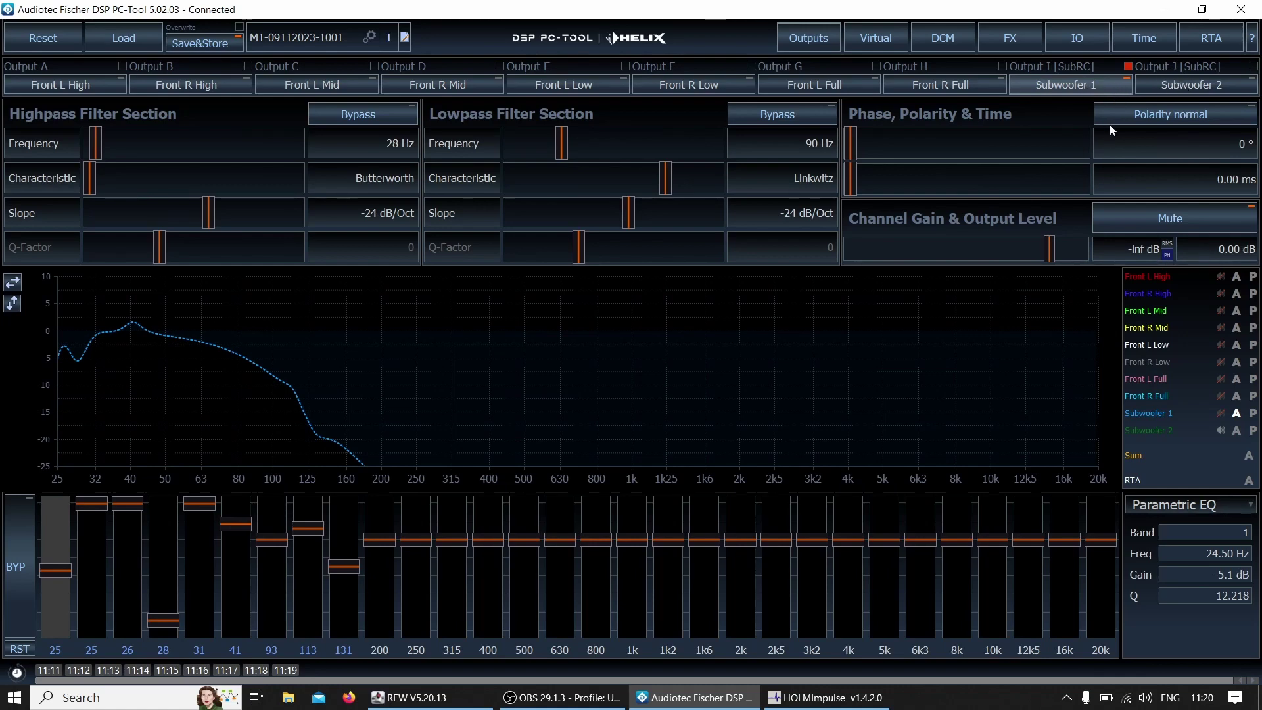
{"action": "left_click", "coordinate": [1162, 85]}
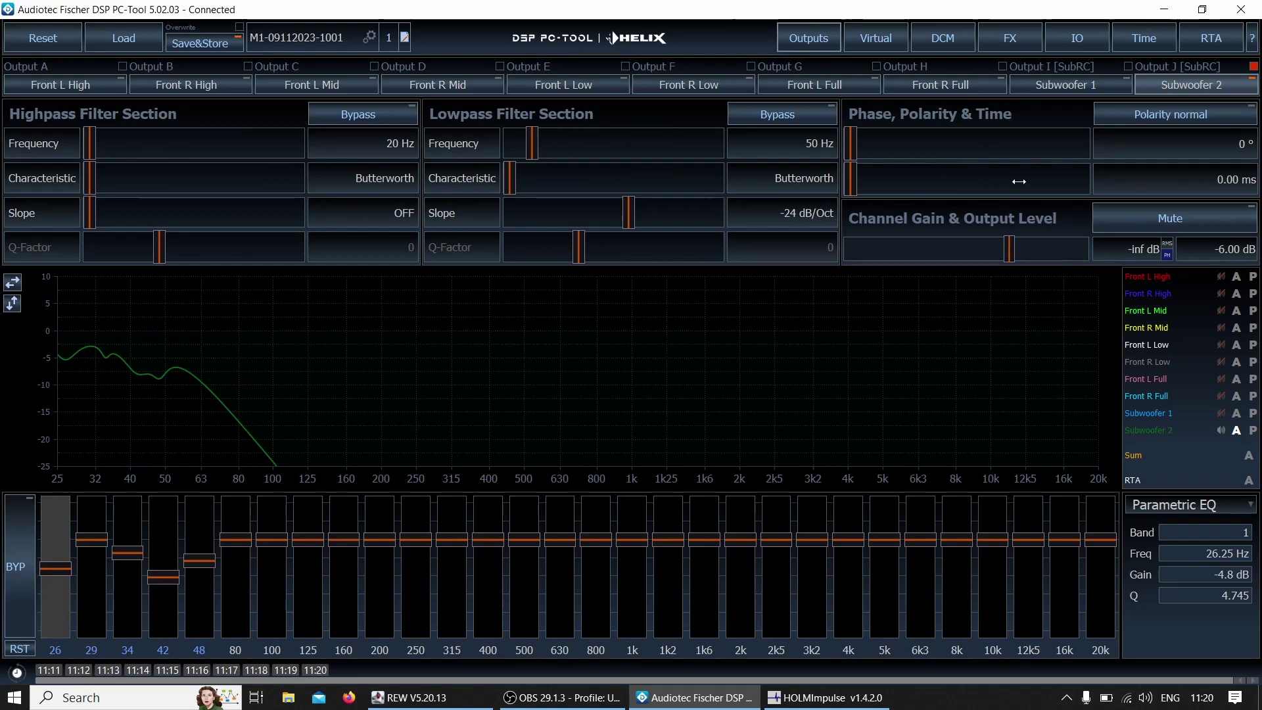
{"action": "key", "text": "alt+Tab"}
{"action": "key", "text": "alt+Tab"}
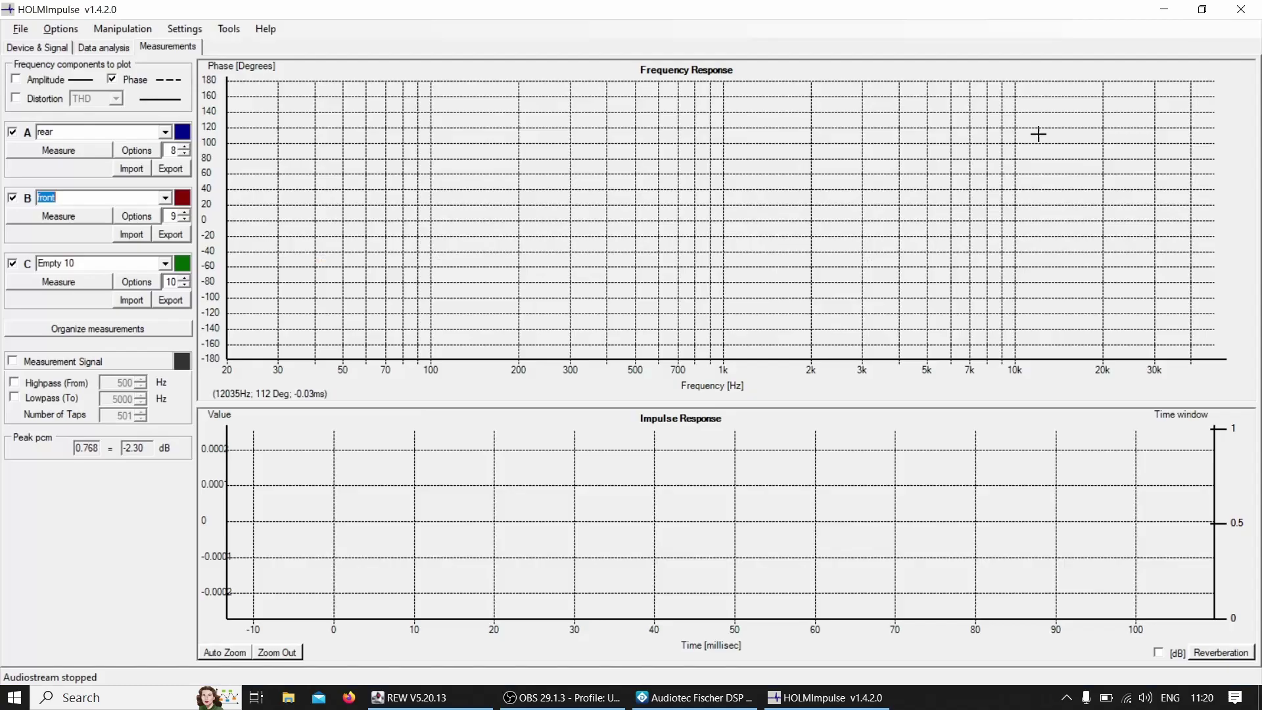
{"action": "key", "text": "alt+Tab"}
{"action": "key", "text": "alt+Tab"}
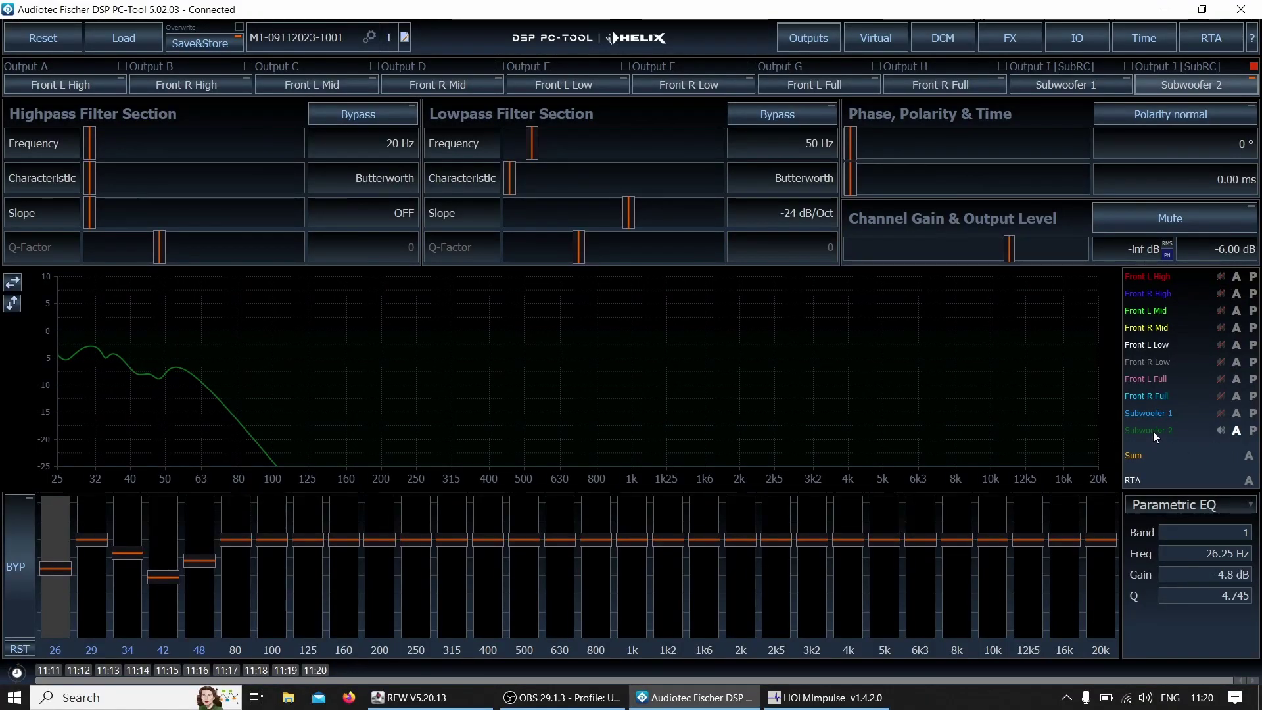
{"action": "key", "text": "alt+Tab"}
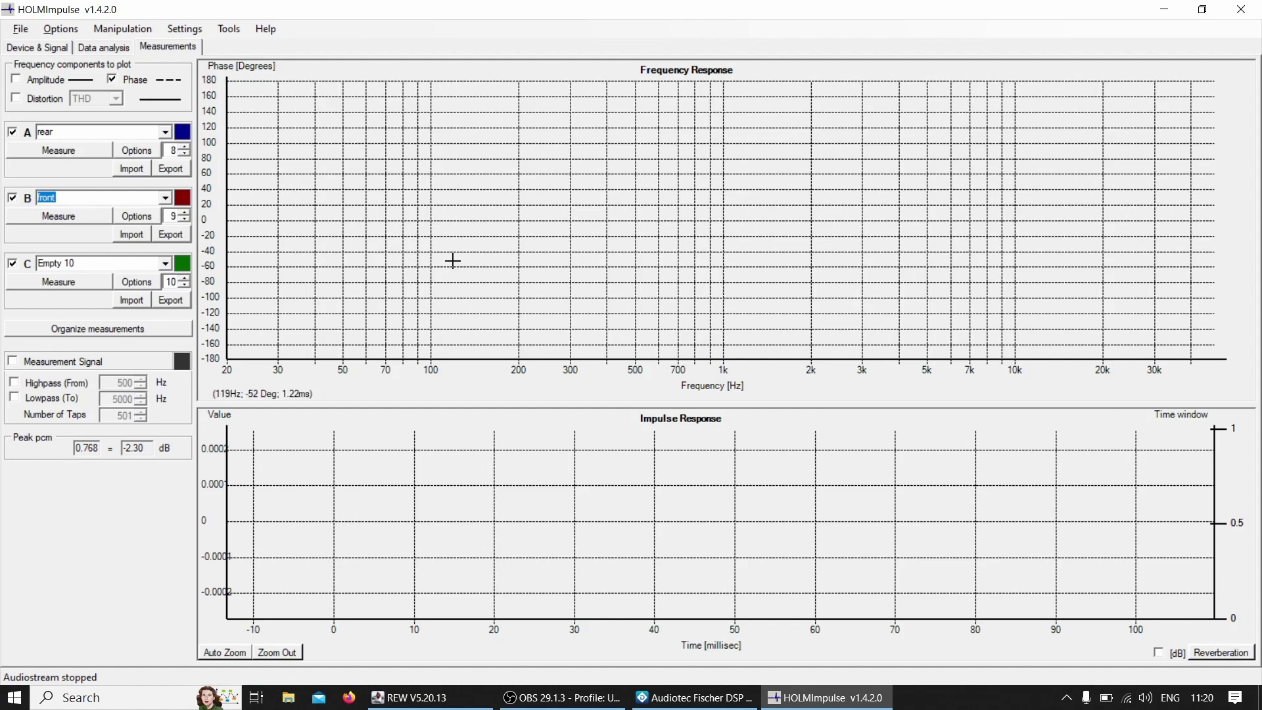
Run the slot A rear-subwoofer measurement and zoom the phase plot to roughly 21–150 Hz.
{"action": "left_click", "coordinate": [55, 151]}
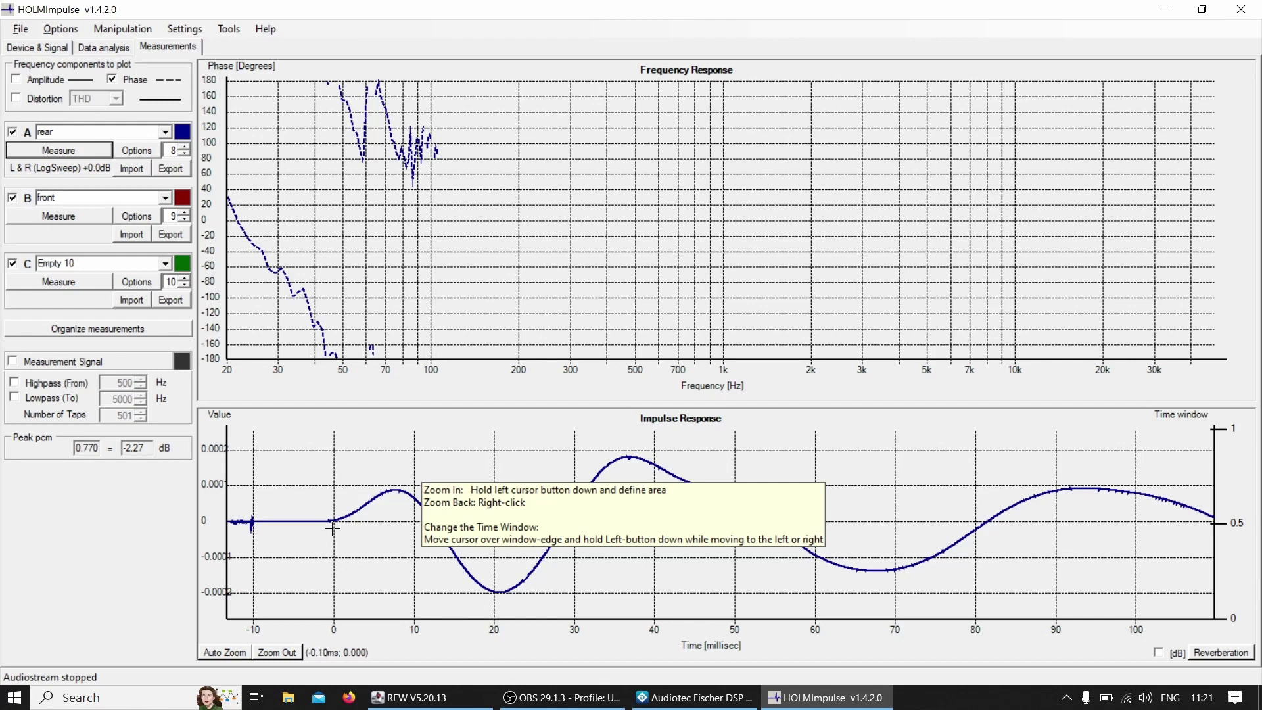
{"action": "left_click", "coordinate": [438, 80]}
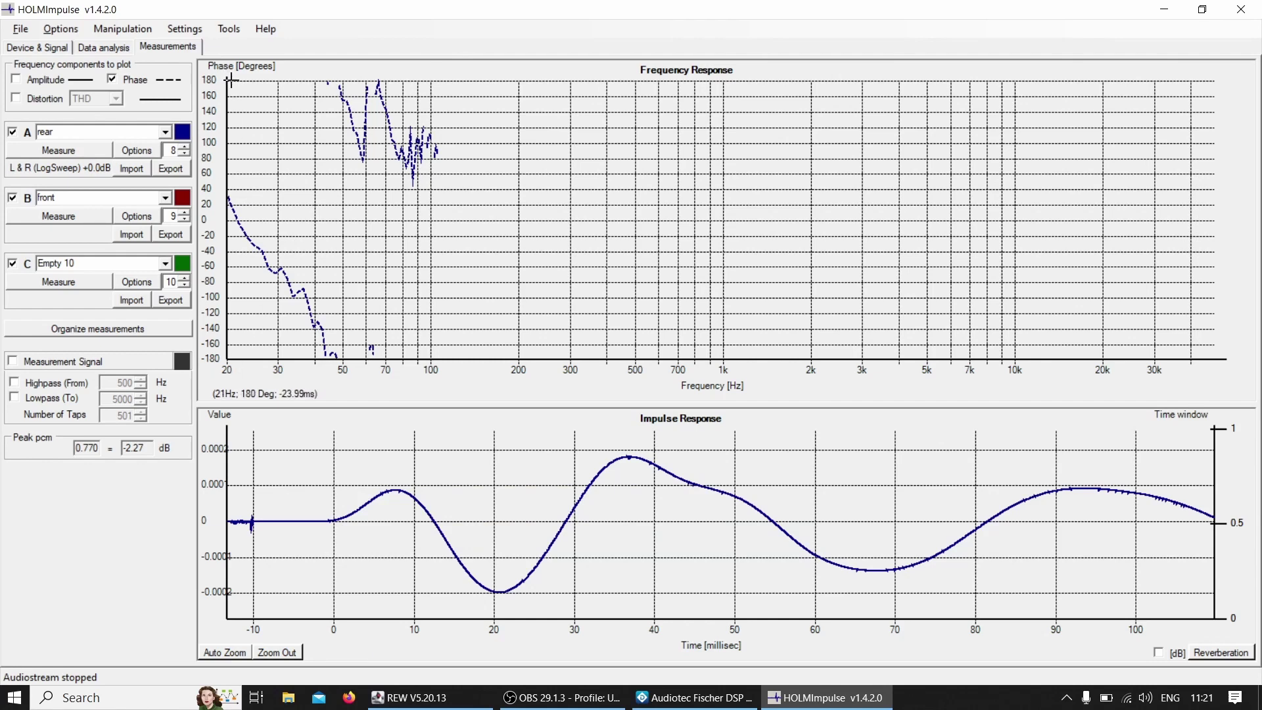
{"action": "left_click_drag", "start_coordinate": [231, 79], "coordinate": [483, 356]}
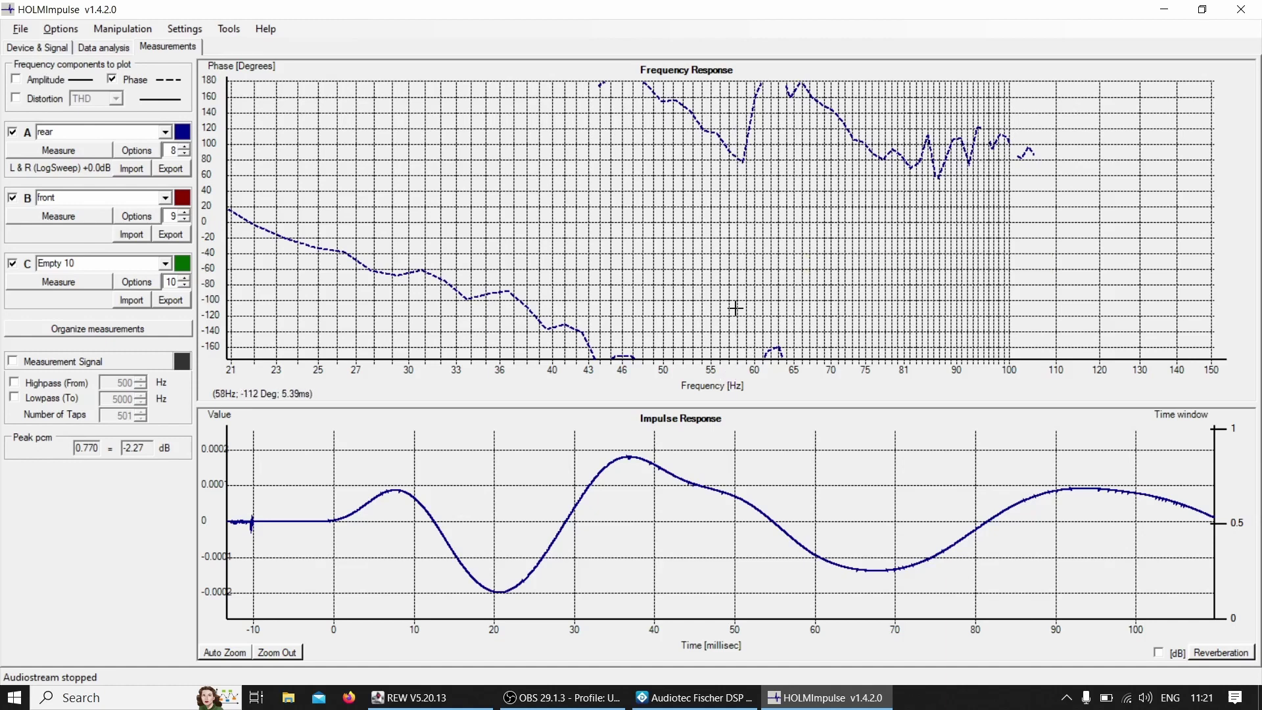
Apply No smoothing to the subwoofer responses in REW and hide 27: fr sub eq, leaving rear sub eq alone.
{"action": "key", "text": "alt+Tab"}
{"action": "key", "text": "alt+Tab"}
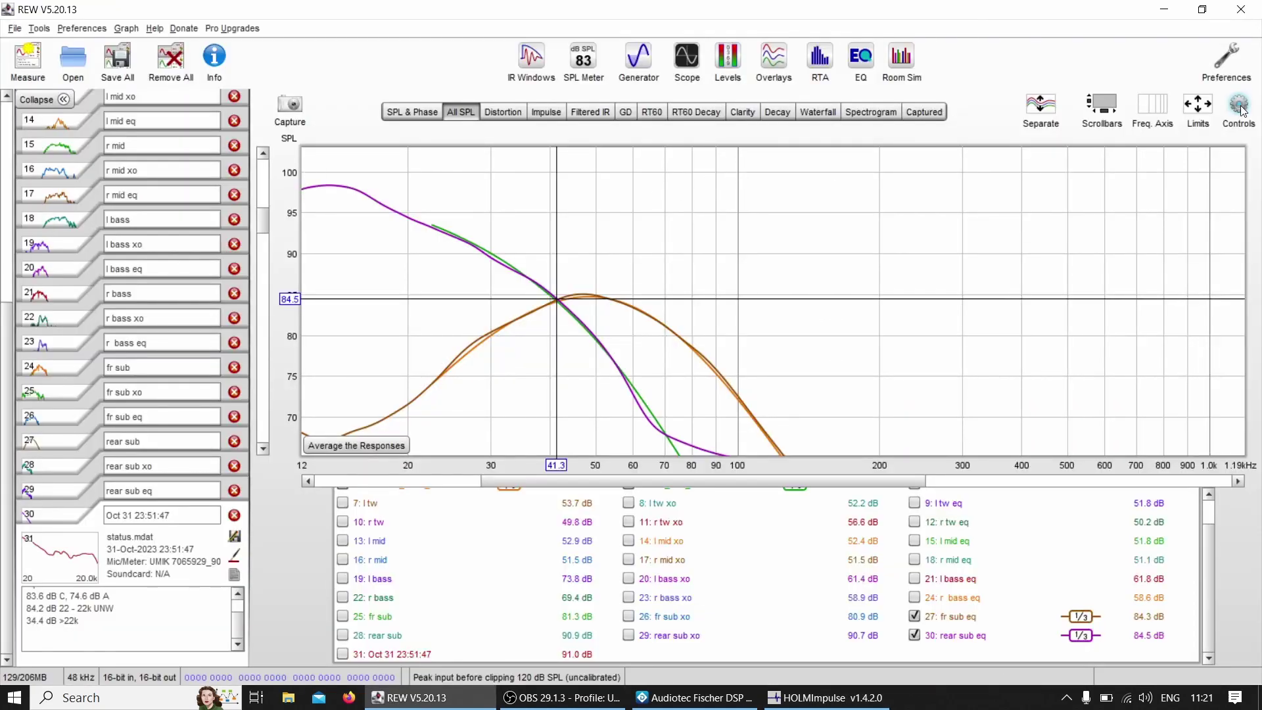
{"action": "left_click", "coordinate": [1240, 108]}
{"action": "left_click", "coordinate": [1112, 237]}
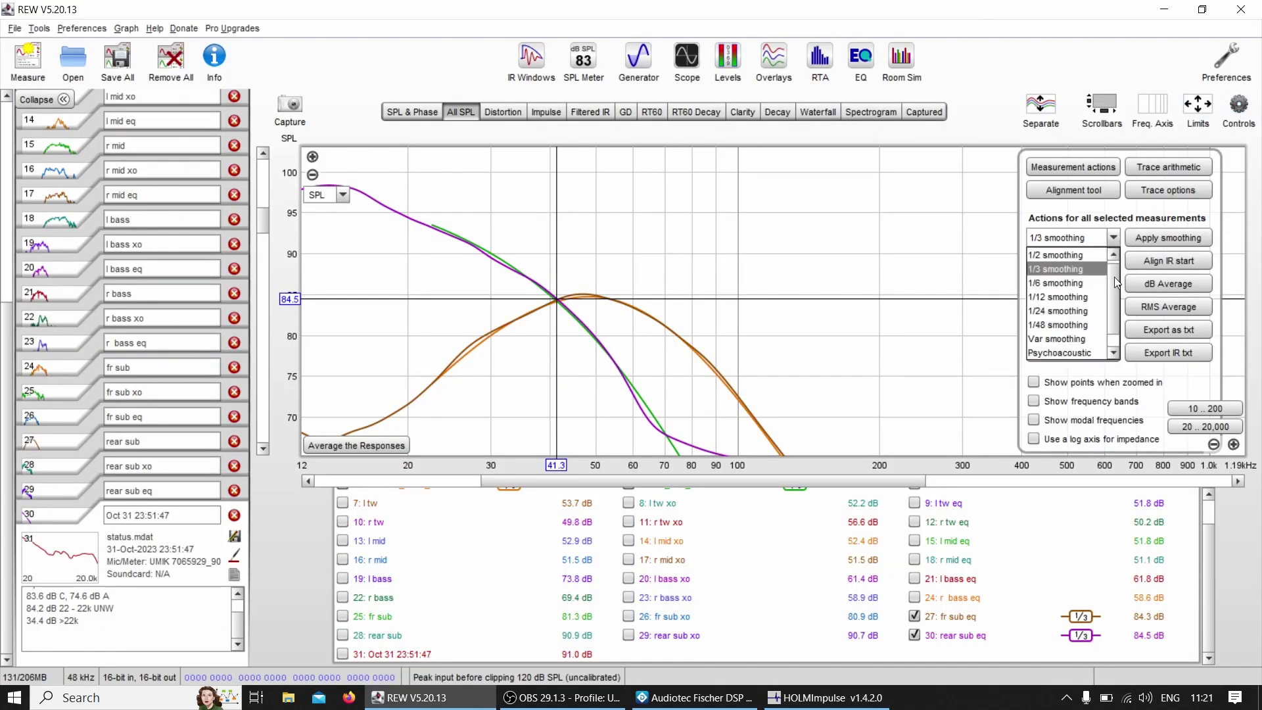
{"action": "scroll", "coordinate": [1114, 278], "scroll_direction": "down", "scroll_amount": 1}
{"action": "left_click", "coordinate": [1071, 352]}
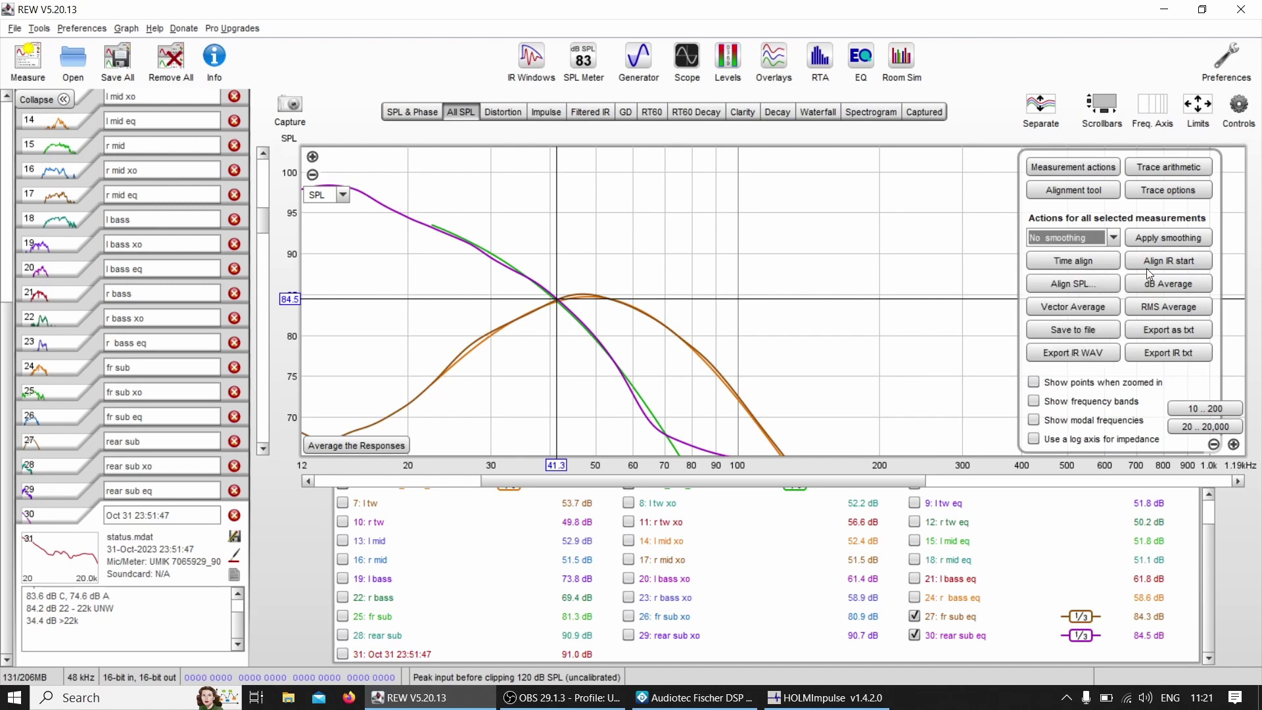
{"action": "left_click", "coordinate": [1161, 235]}
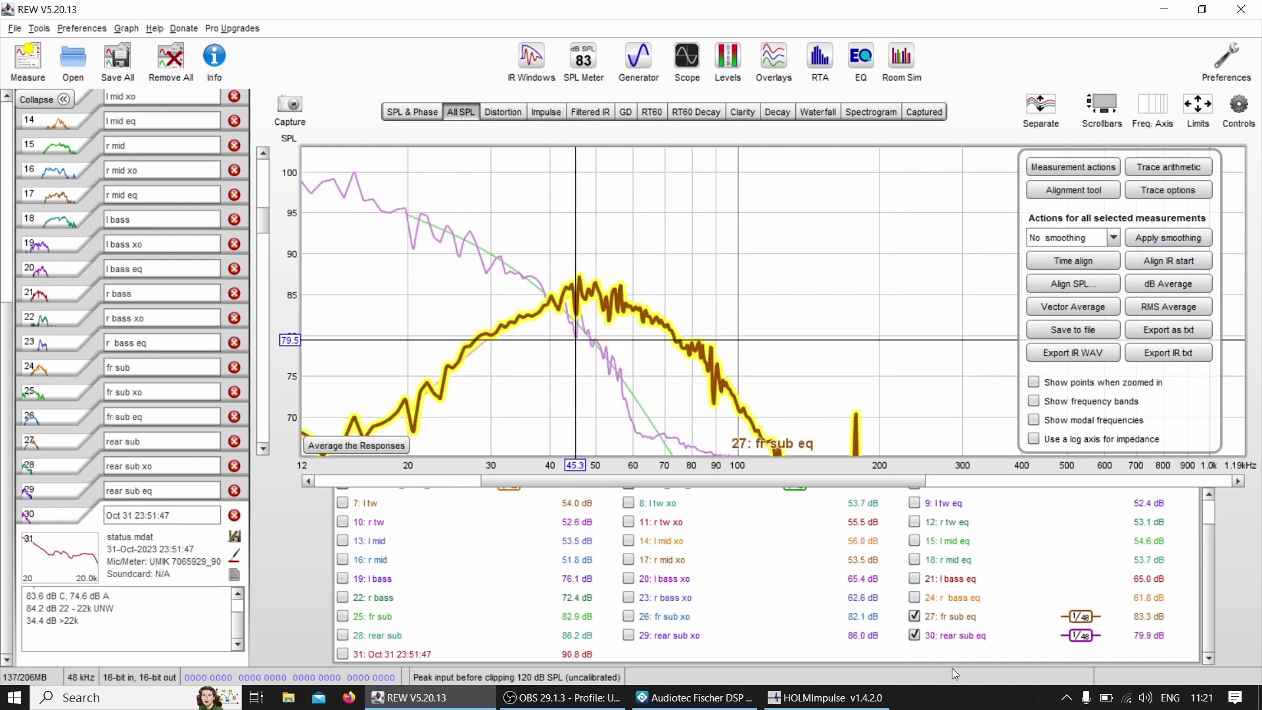
{"action": "left_click", "coordinate": [914, 616]}
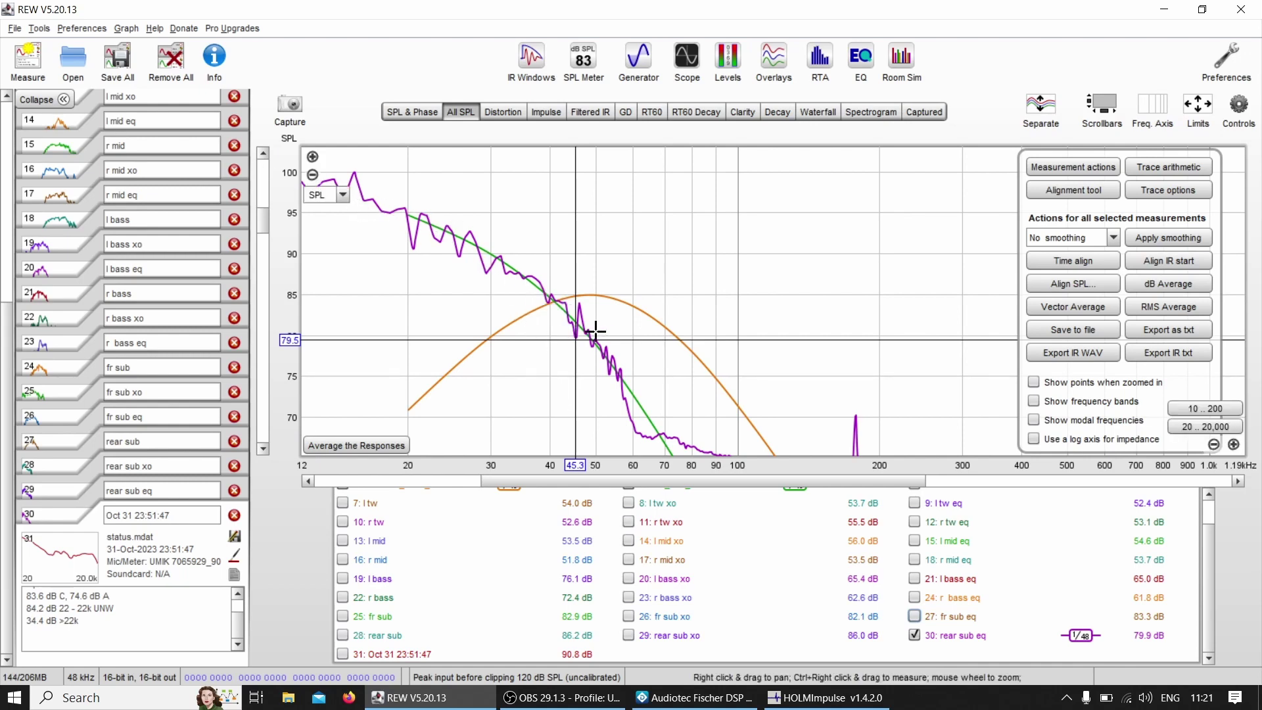
{"action": "key", "text": "alt+Tab"}
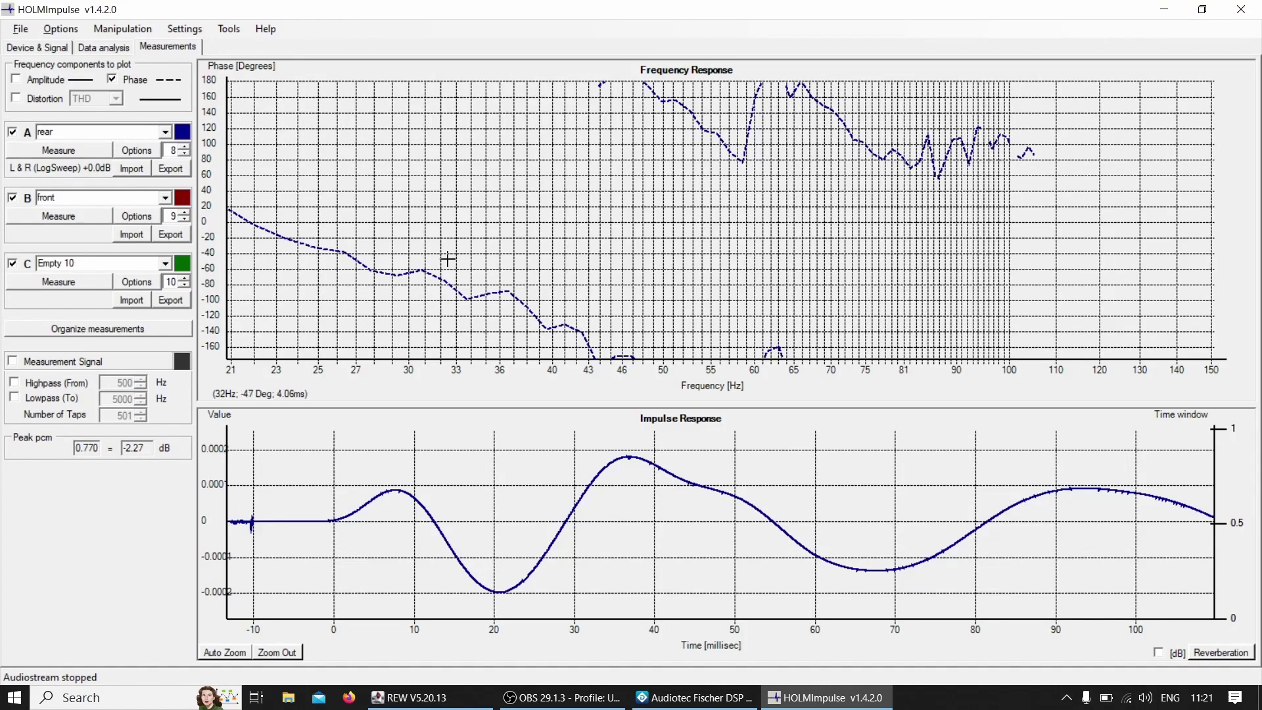
Mute Subwoofer 2 in the DSP tool and measure the front subwoofer into slot B.
{"action": "left_click", "coordinate": [16, 81]}
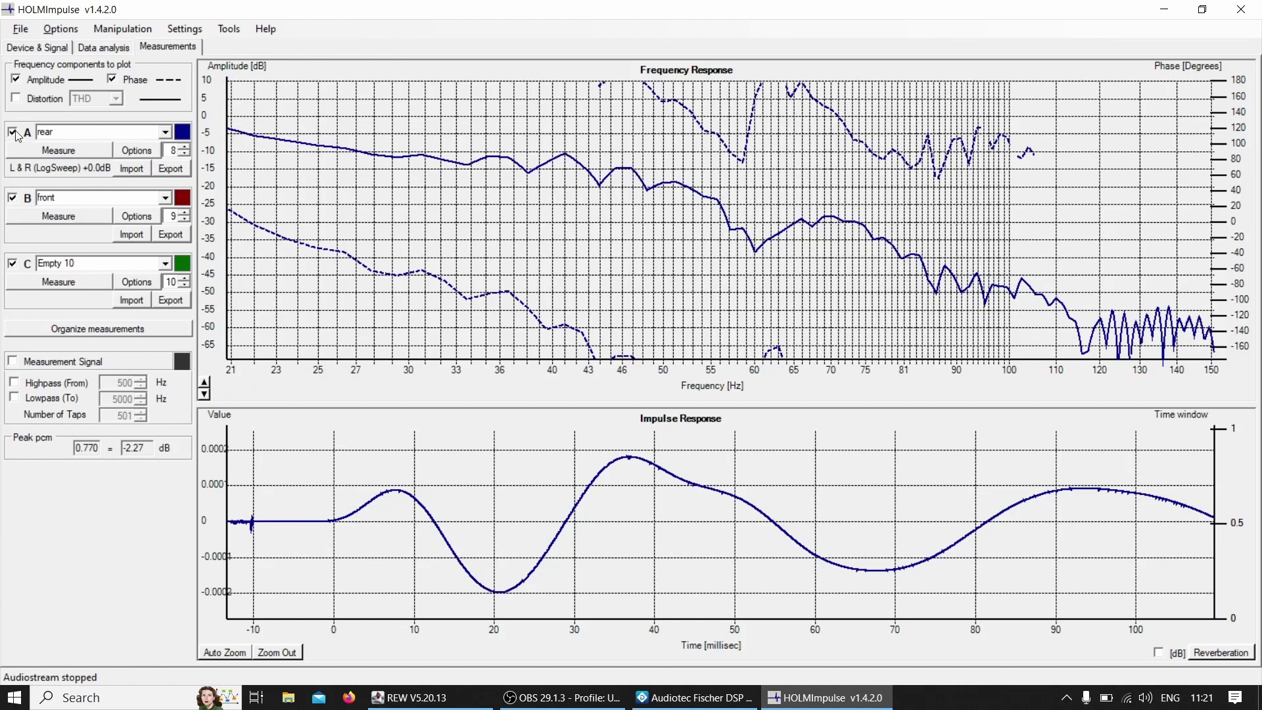
{"action": "left_click", "coordinate": [16, 80]}
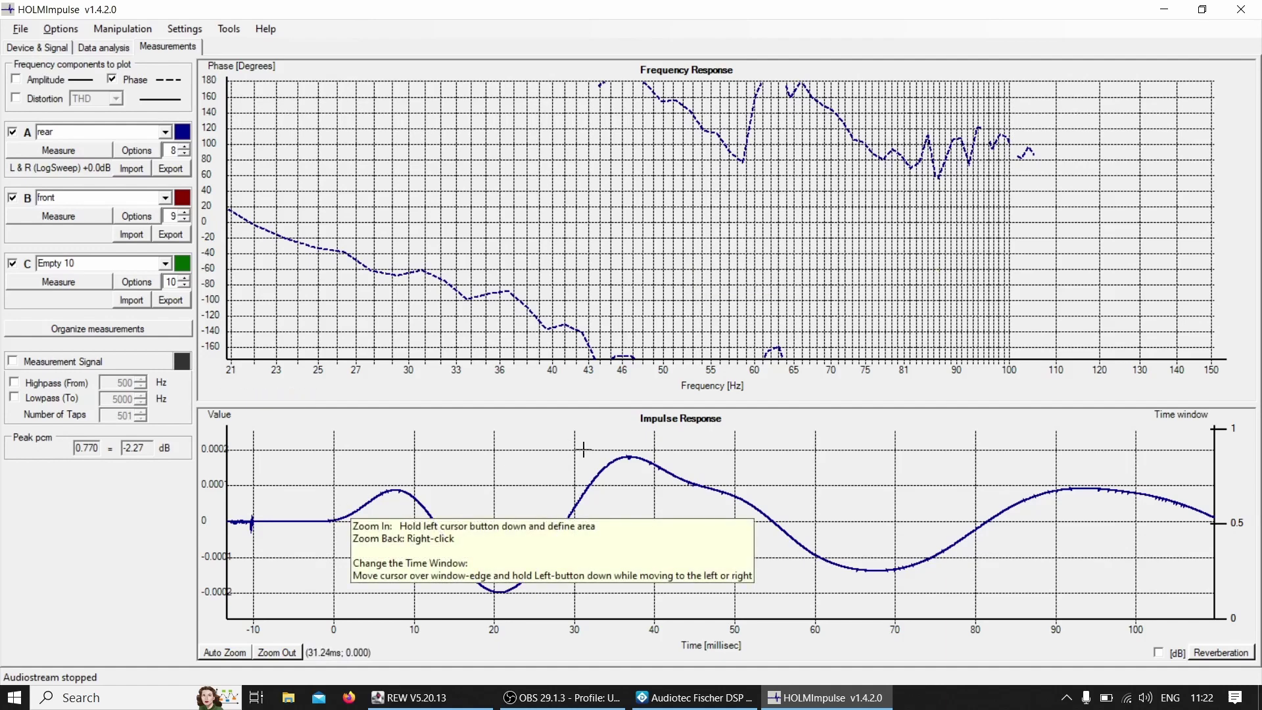
{"action": "key", "text": "alt+Tab"}
{"action": "key", "text": "alt+Tab"}
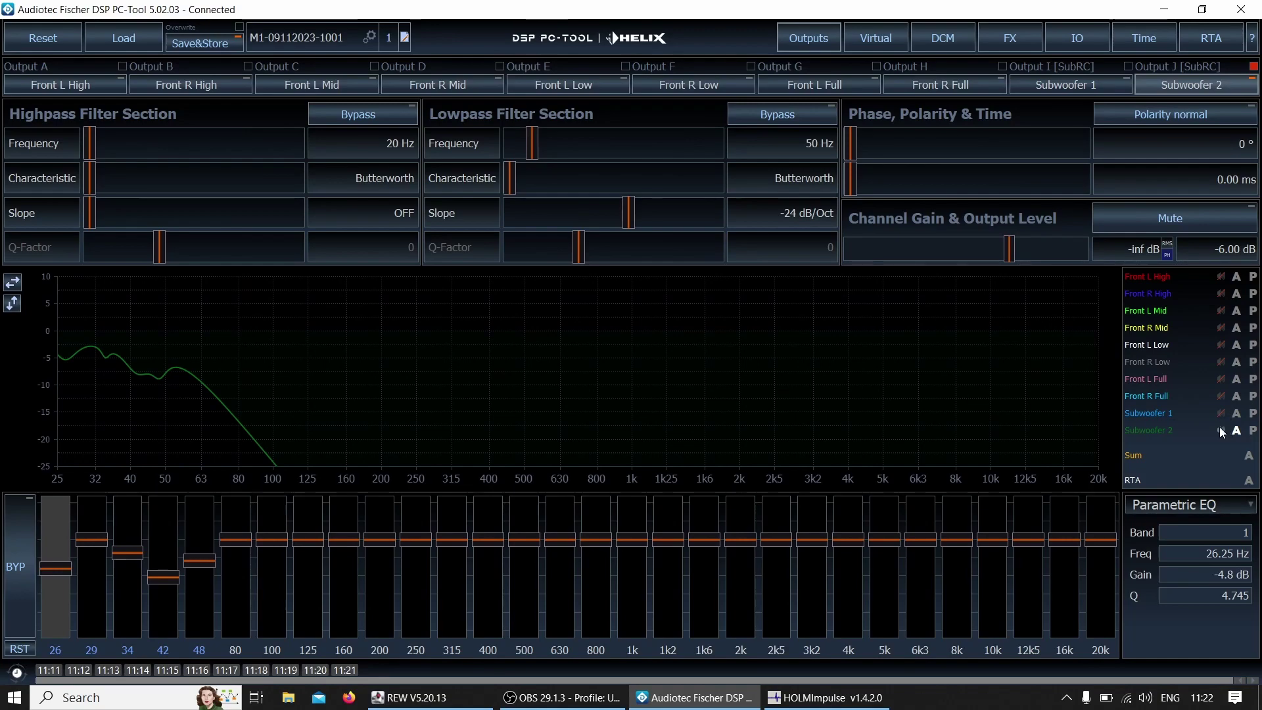
{"action": "left_click", "coordinate": [1220, 430]}
{"action": "key", "text": "alt+Tab"}
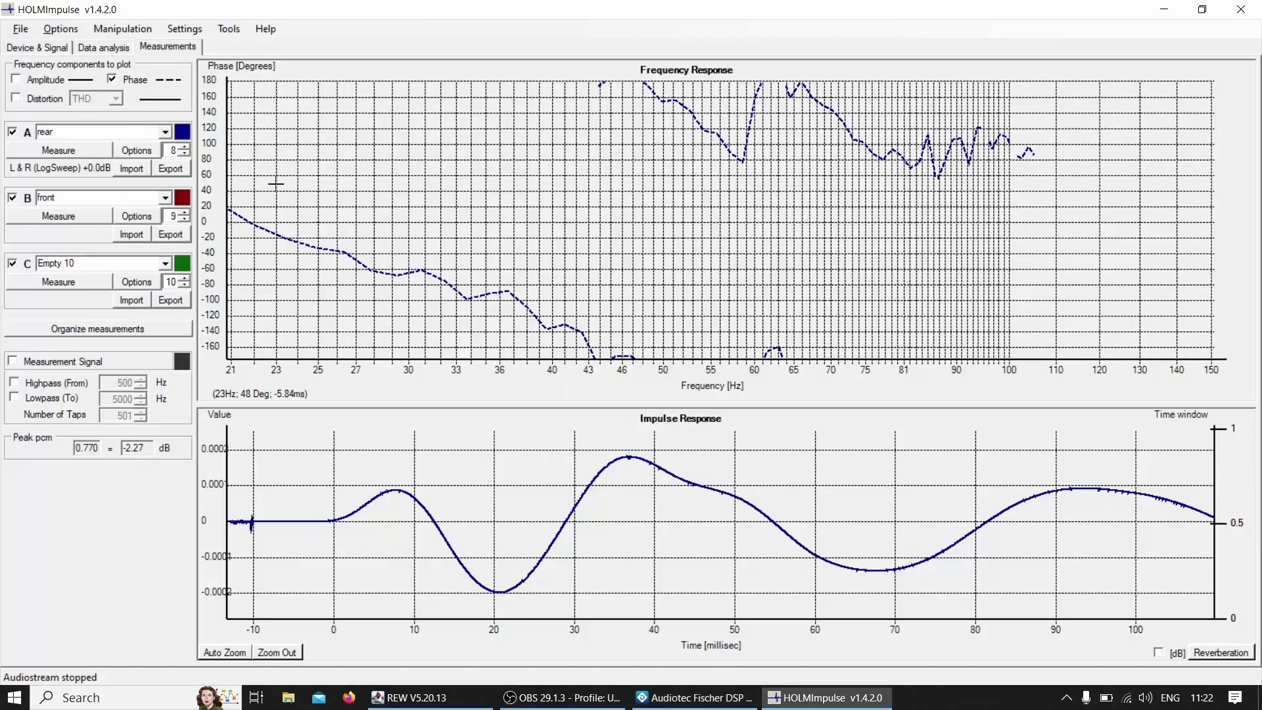
{"action": "left_click", "coordinate": [62, 217]}
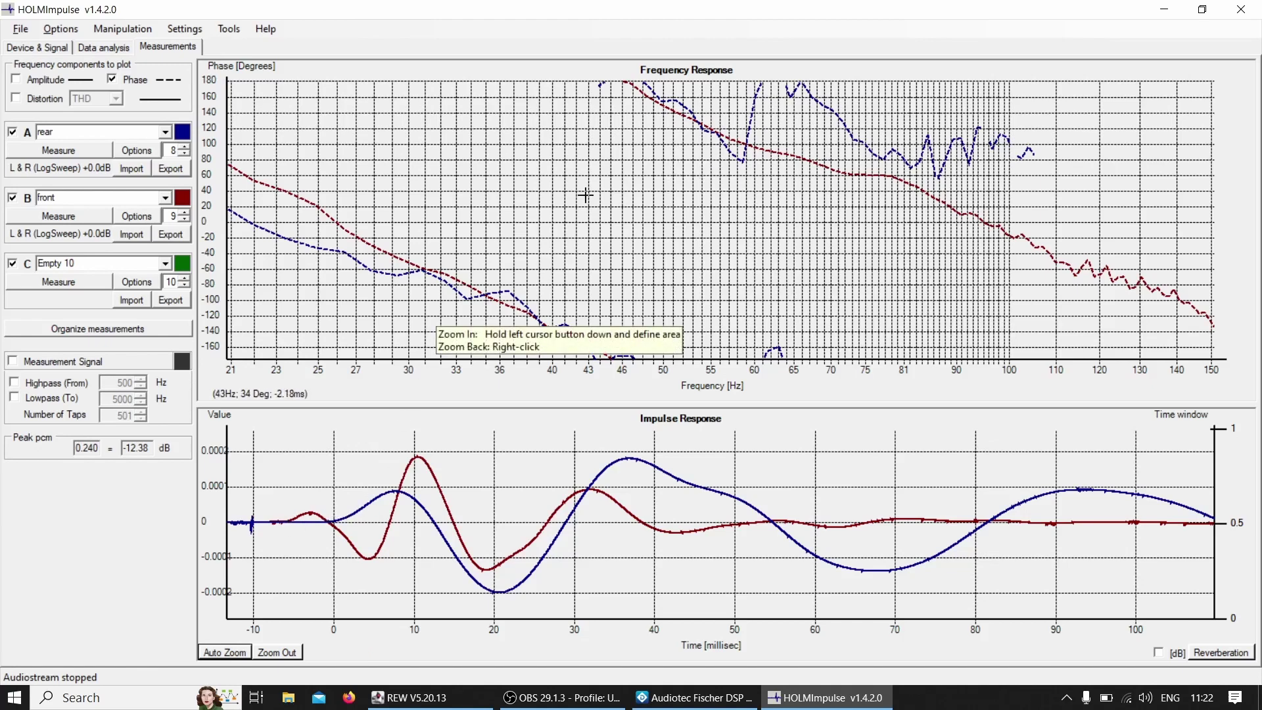
Overlay 27: fr sub eq with 30: rear sub eq, briefly checking r bass eq and l mid eq.
{"action": "key", "text": "alt+Tab"}
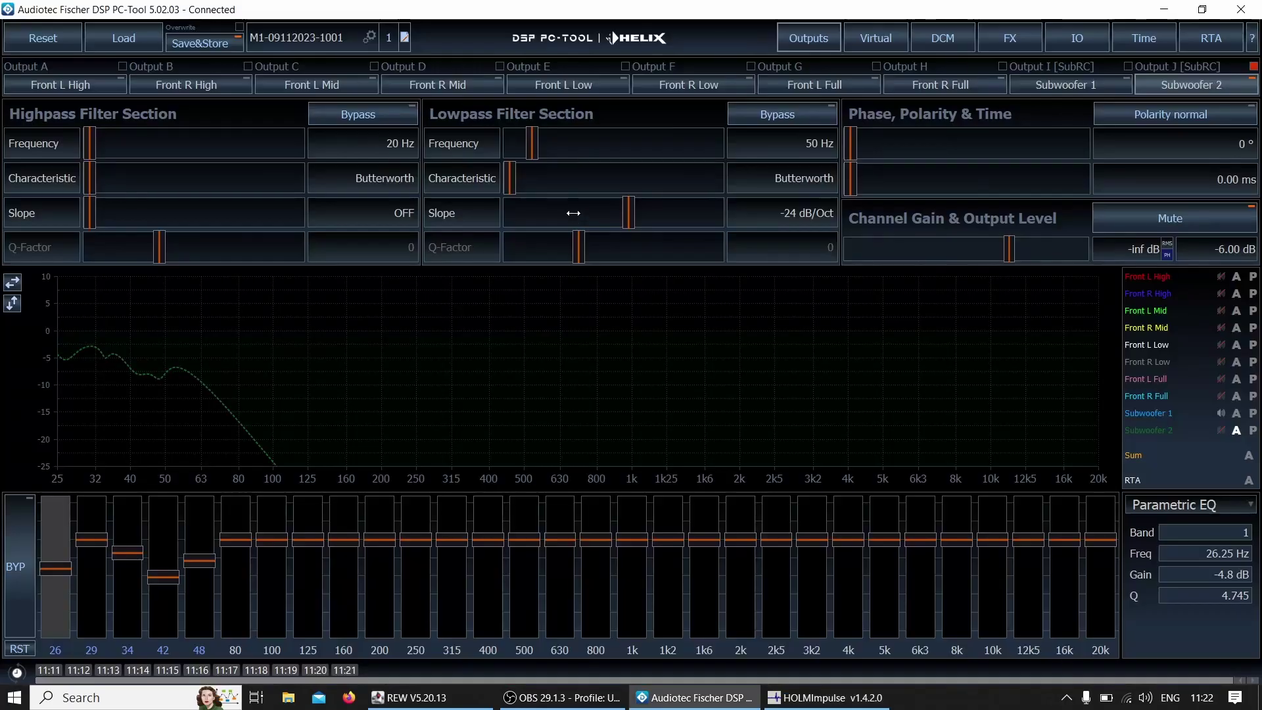
{"action": "key", "text": "alt+Tab"}
{"action": "key", "text": "alt+Tab"}
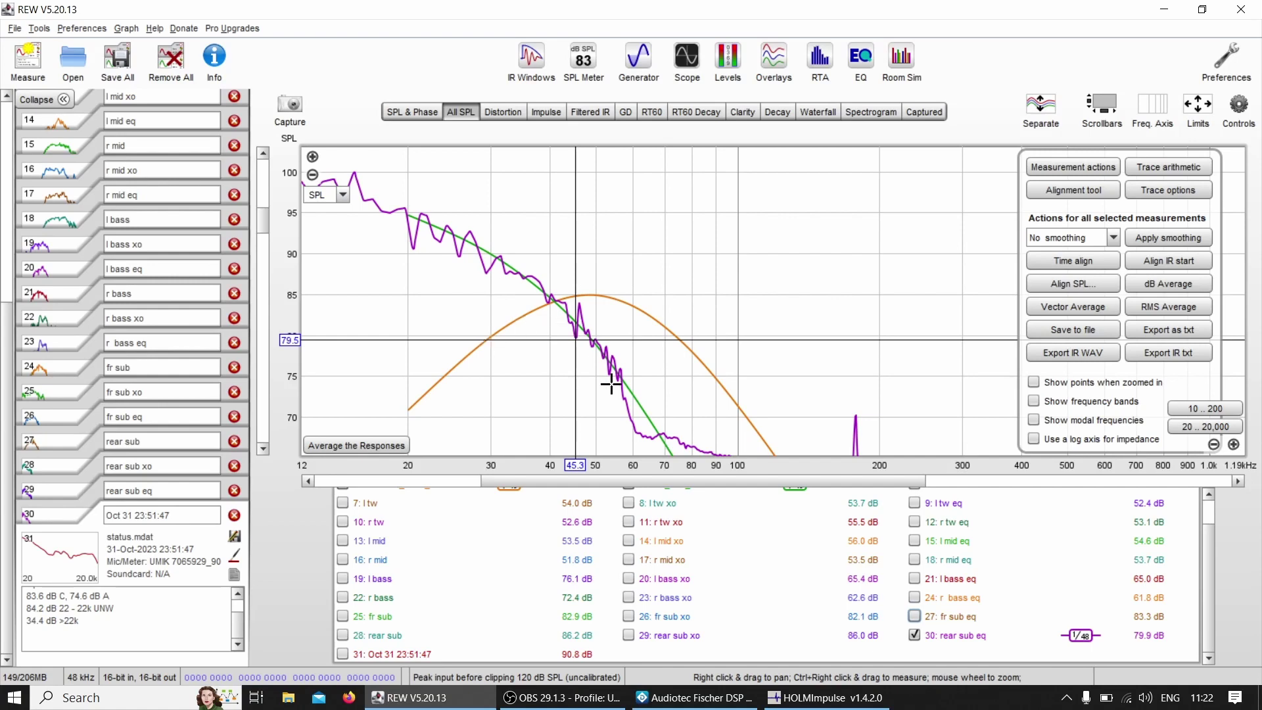
{"action": "left_click", "coordinate": [915, 617]}
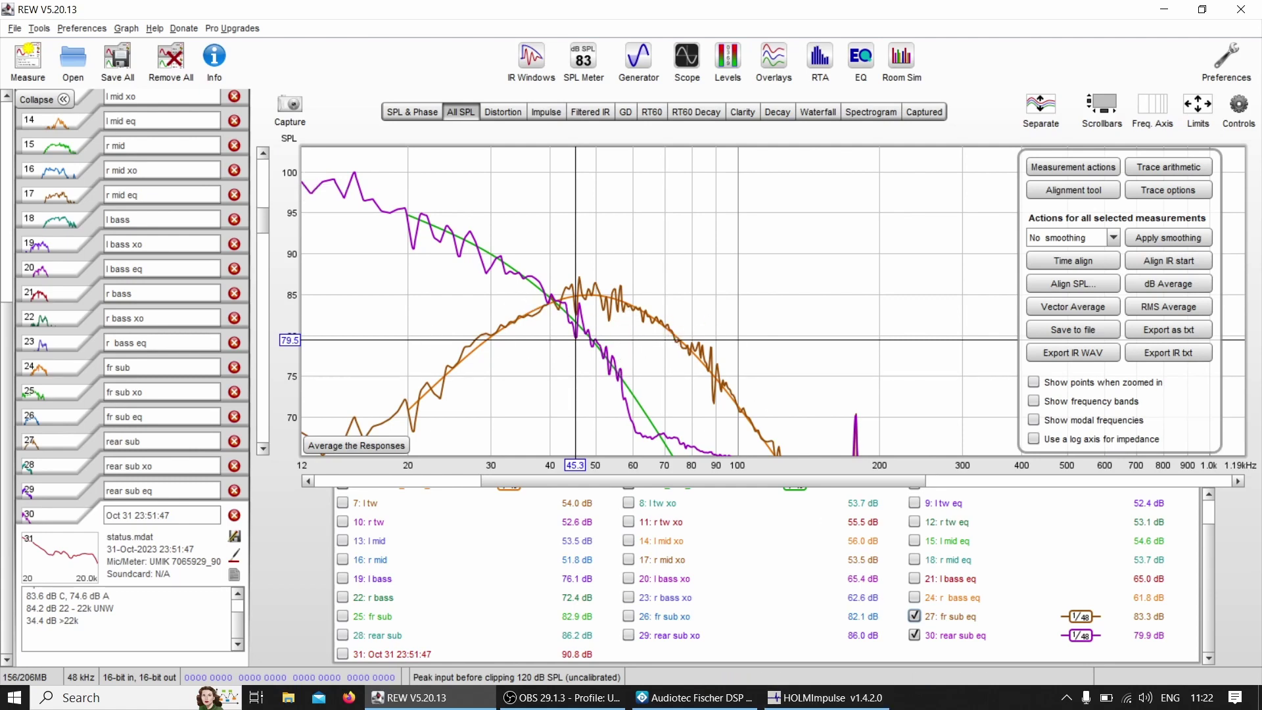
{"action": "left_click", "coordinate": [914, 597]}
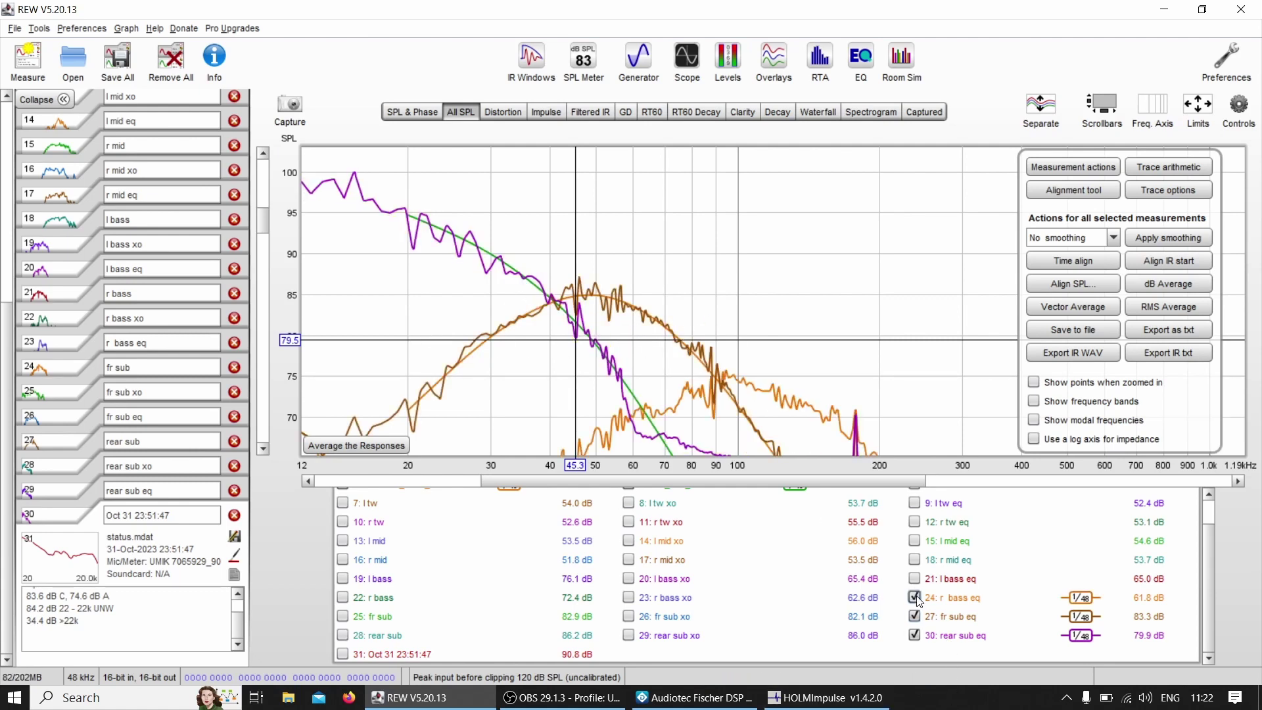
{"action": "left_click", "coordinate": [914, 597]}
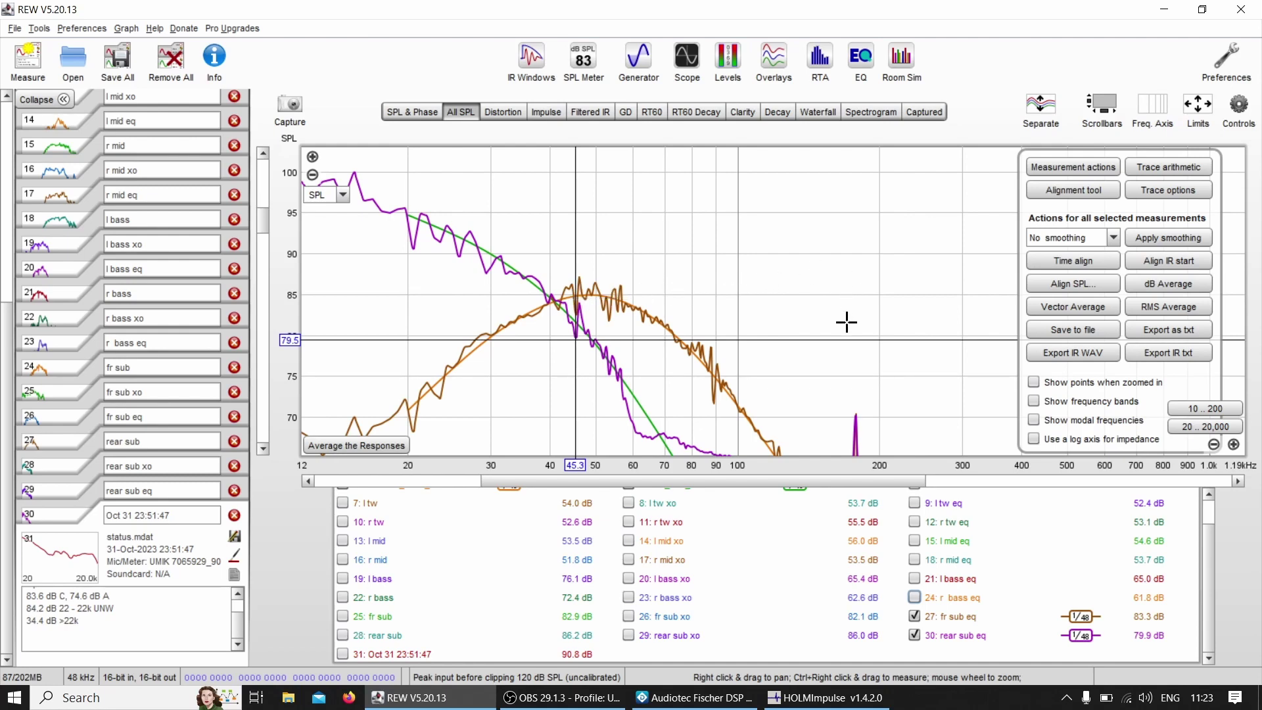
{"action": "left_click", "coordinate": [915, 541]}
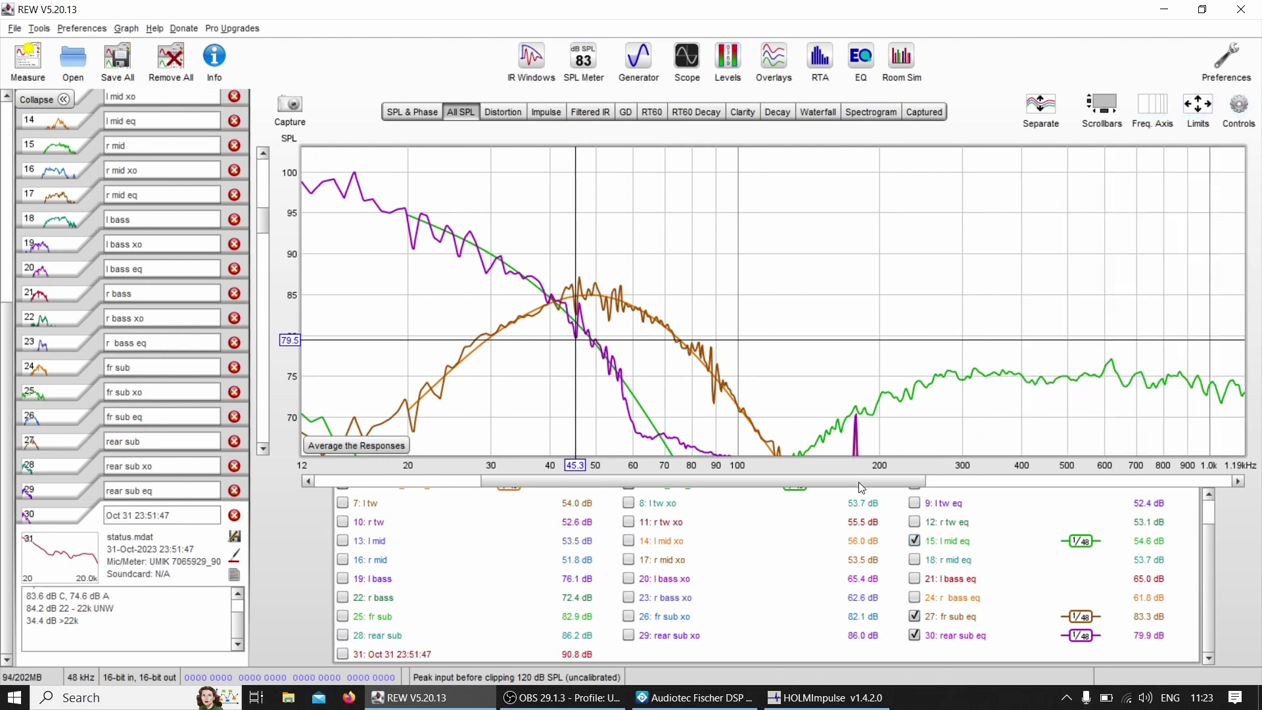
{"action": "left_click_drag", "start_coordinate": [862, 486], "coordinate": [952, 486]}
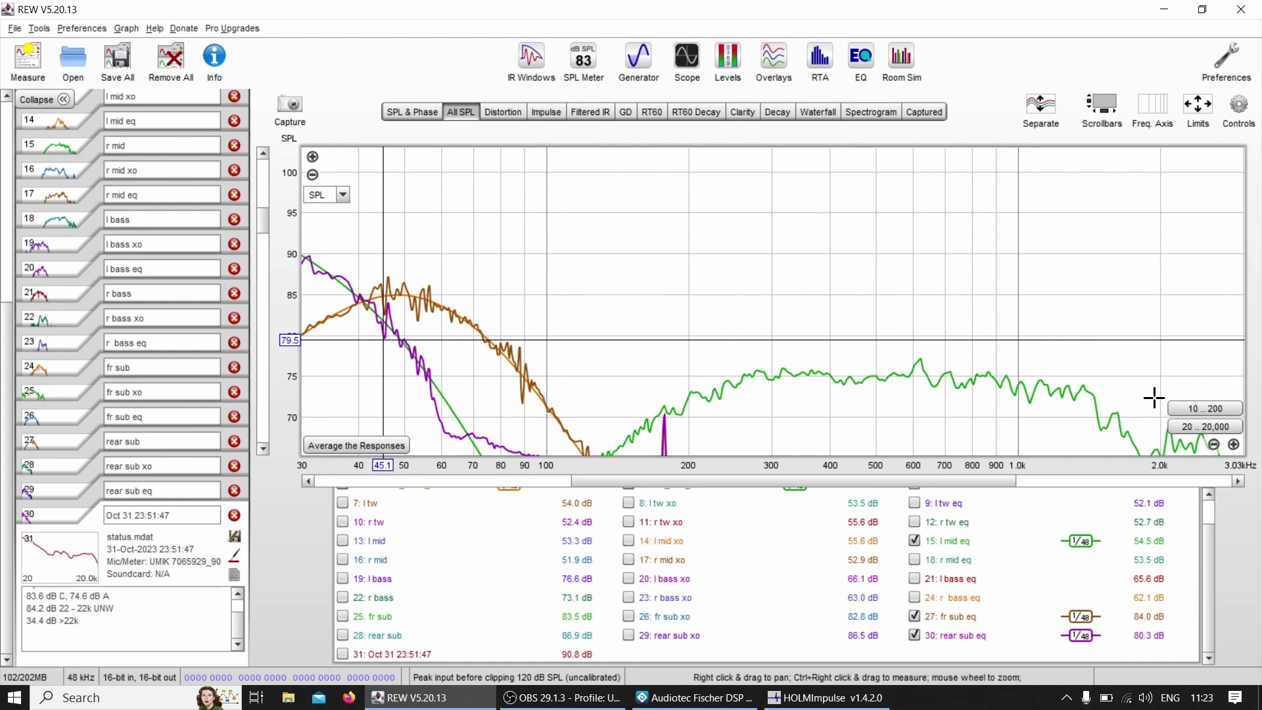
{"action": "left_click", "coordinate": [912, 541]}
{"action": "left_click_drag", "start_coordinate": [865, 482], "coordinate": [740, 482]}
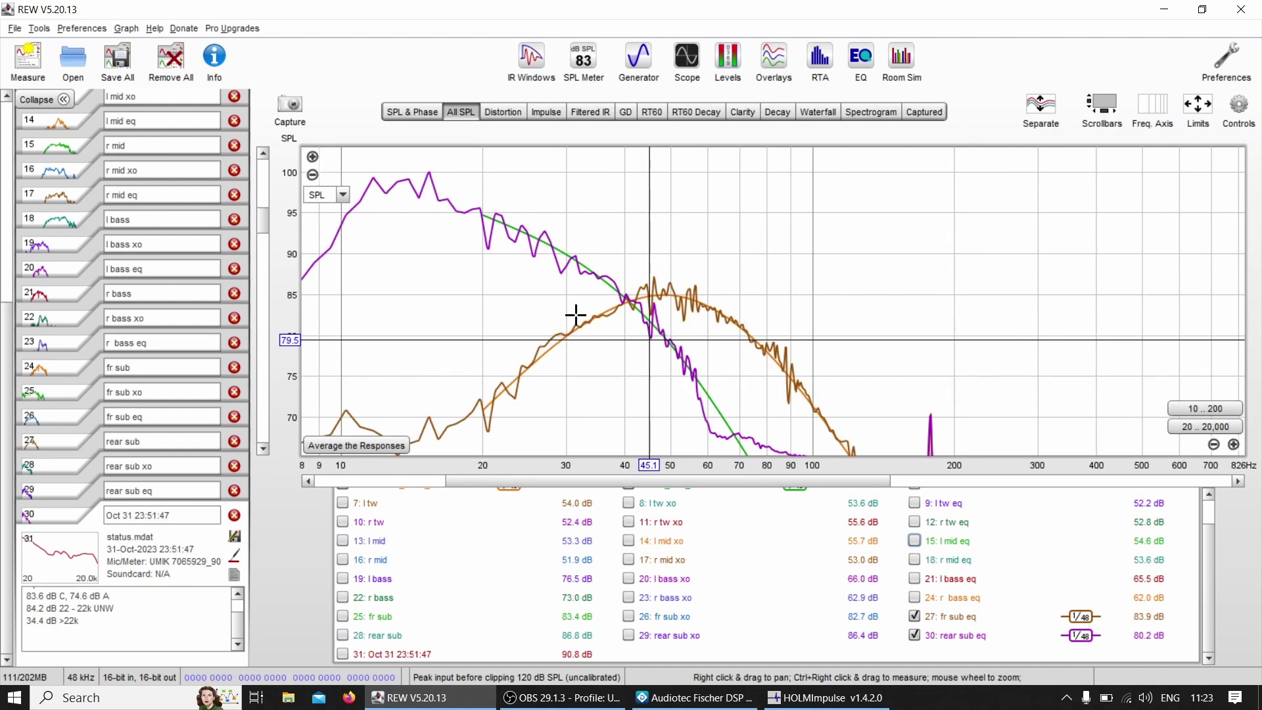
After a glance at HOLMImpulse, mark the sub eq curves crossing at 40.3 Hz, 84.1 dB.
{"action": "key", "text": "alt+Tab"}
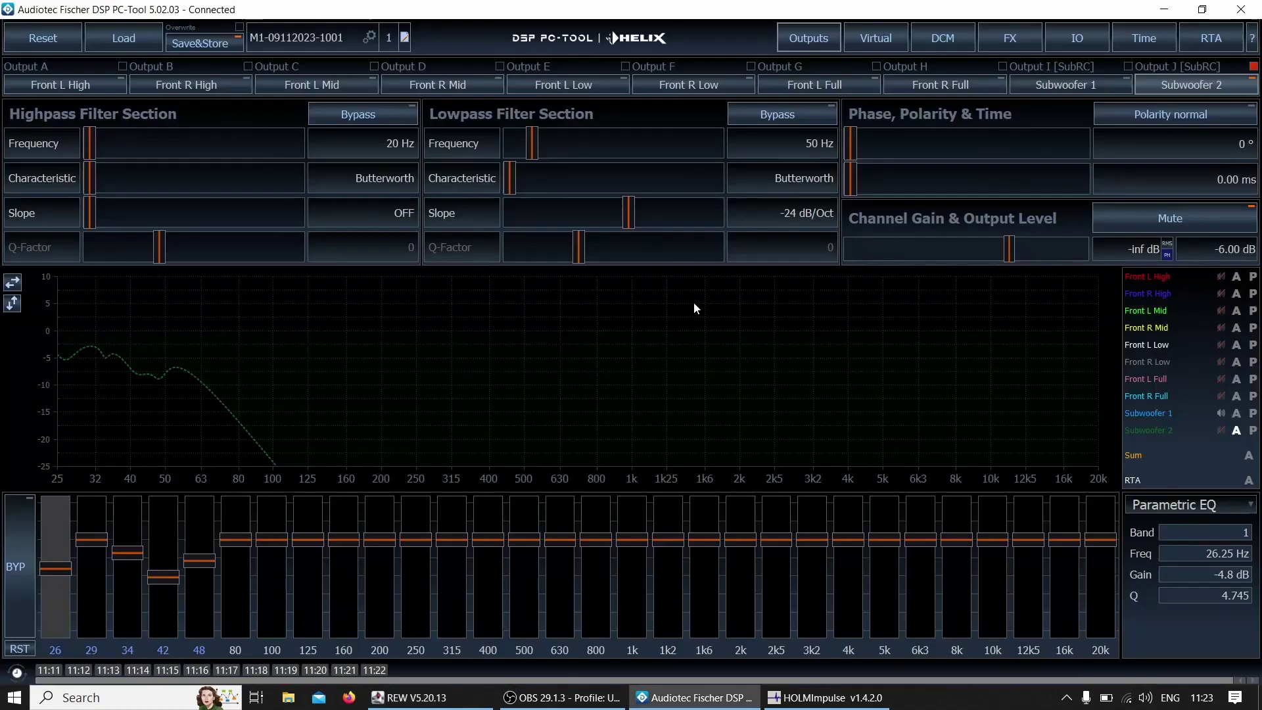
{"action": "key", "text": "alt+Tab"}
{"action": "key", "text": "alt+Tab"}
{"action": "left_click", "coordinate": [695, 308]}
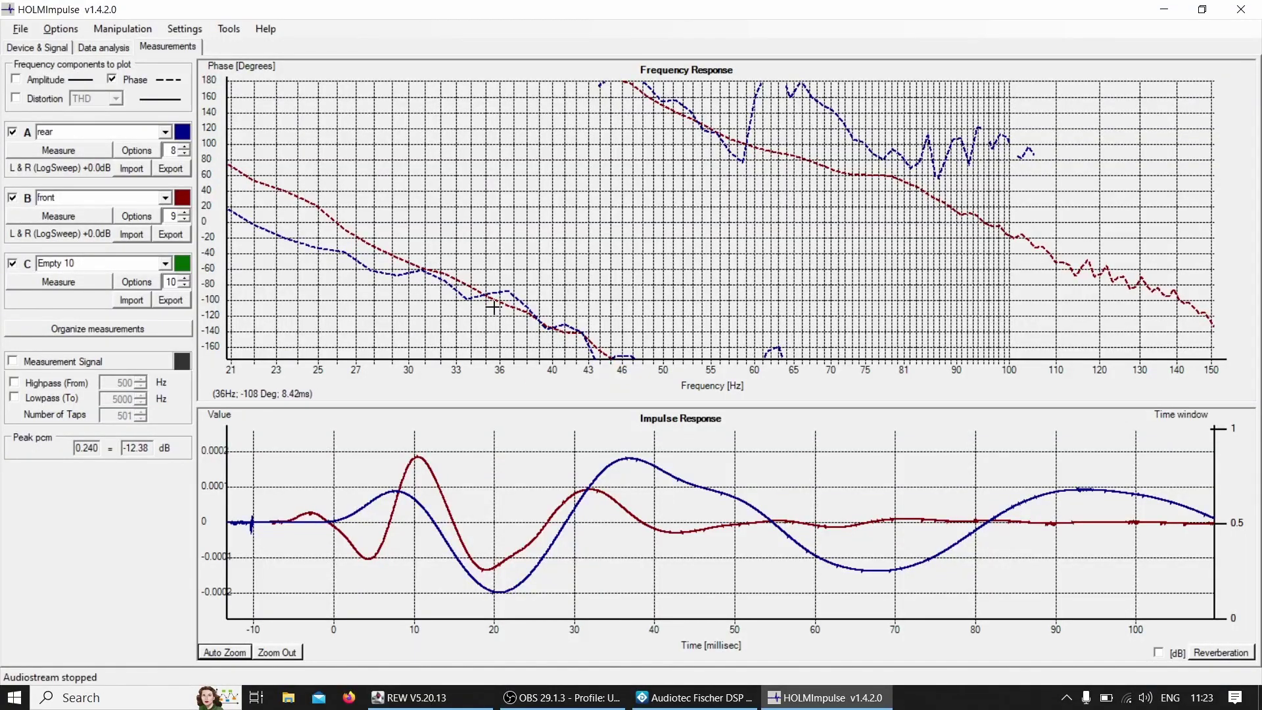
{"action": "key", "text": "alt+Tab"}
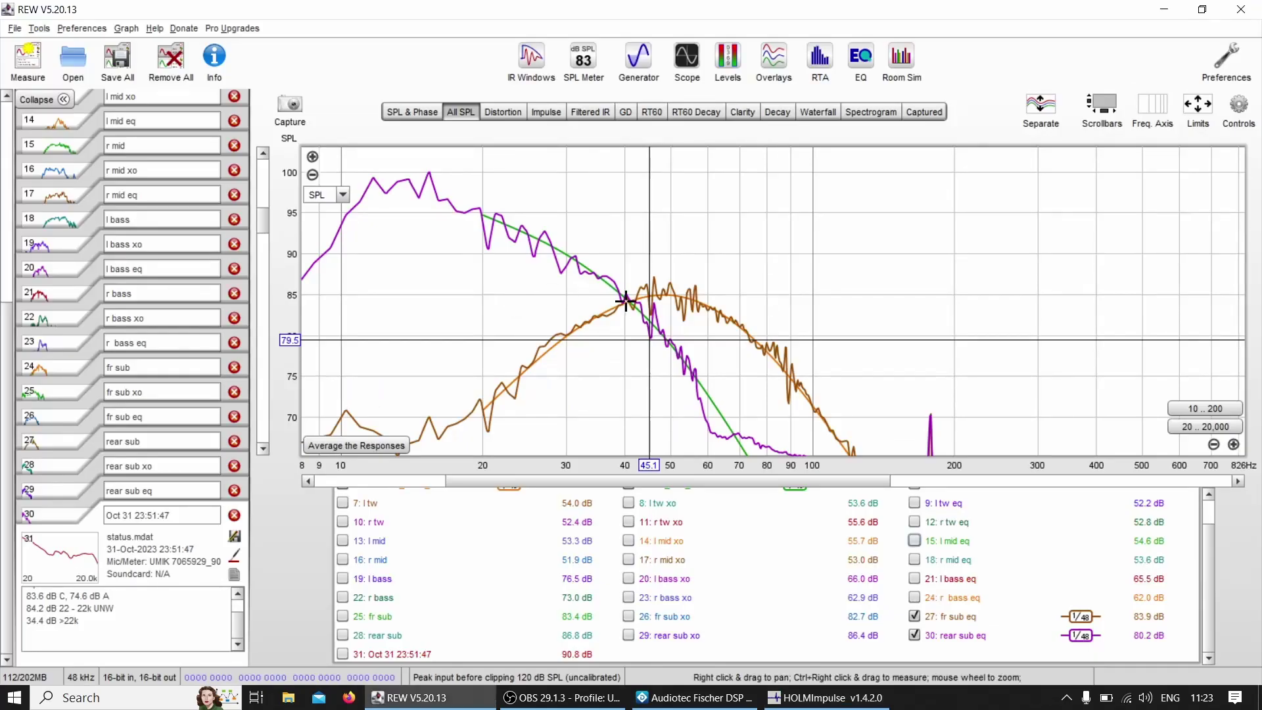
{"action": "left_click", "coordinate": [625, 301]}
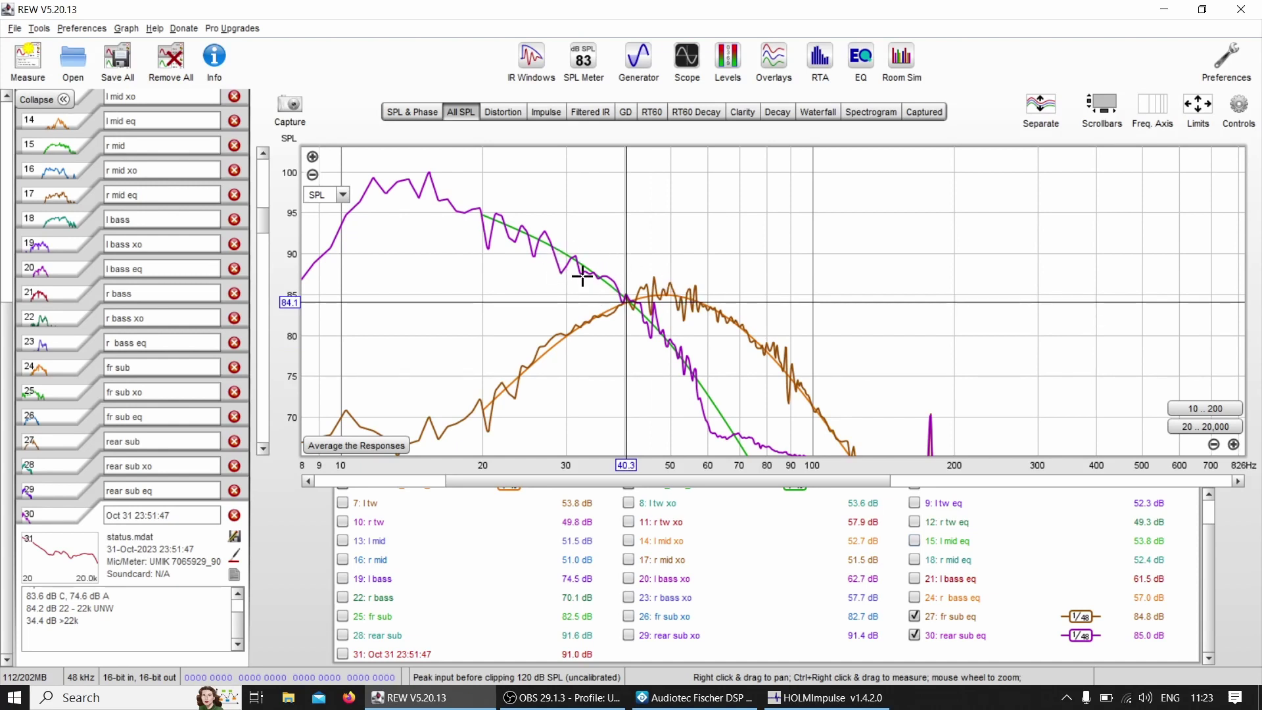
Compare the front and rear phase curves in HOLMImpulse, then return to the DSP tool's Subwoofer 2 output.
{"action": "key", "text": "alt+Tab"}
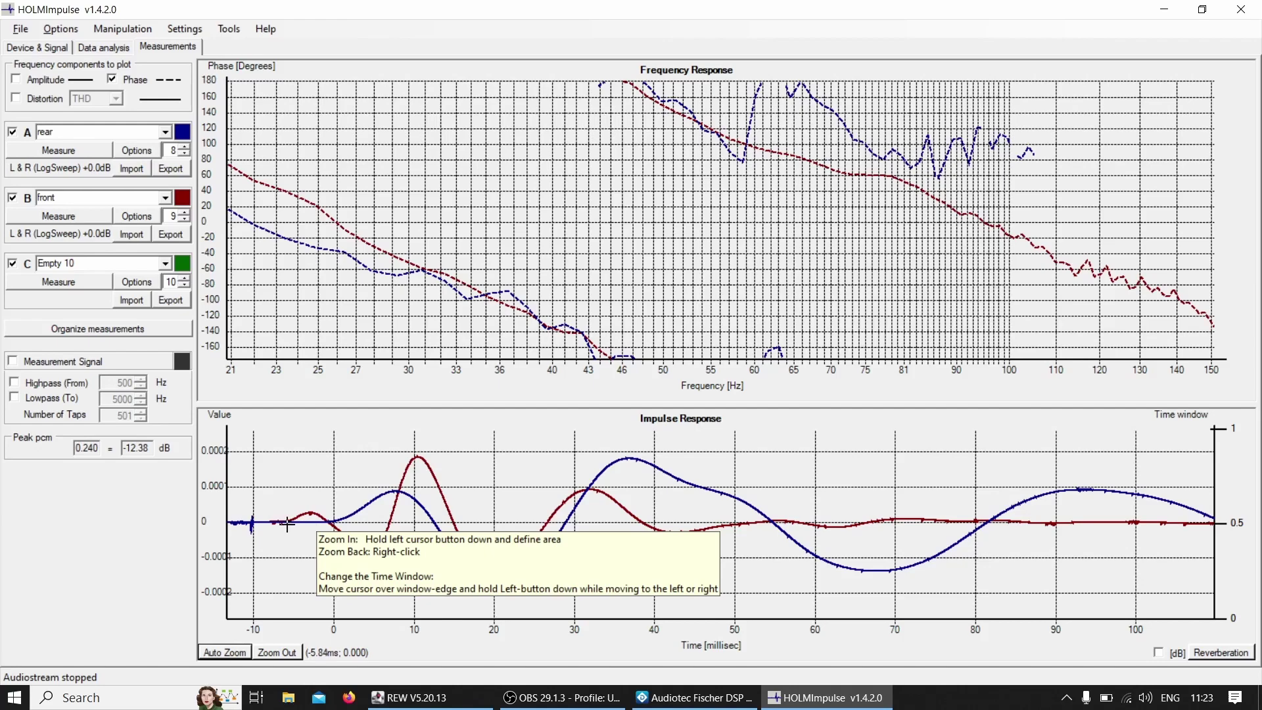
{"action": "key", "text": "alt+Tab"}
{"action": "key", "text": "alt+Tab"}
{"action": "key", "text": "alt+Tab"}
{"action": "key", "text": "Tab"}
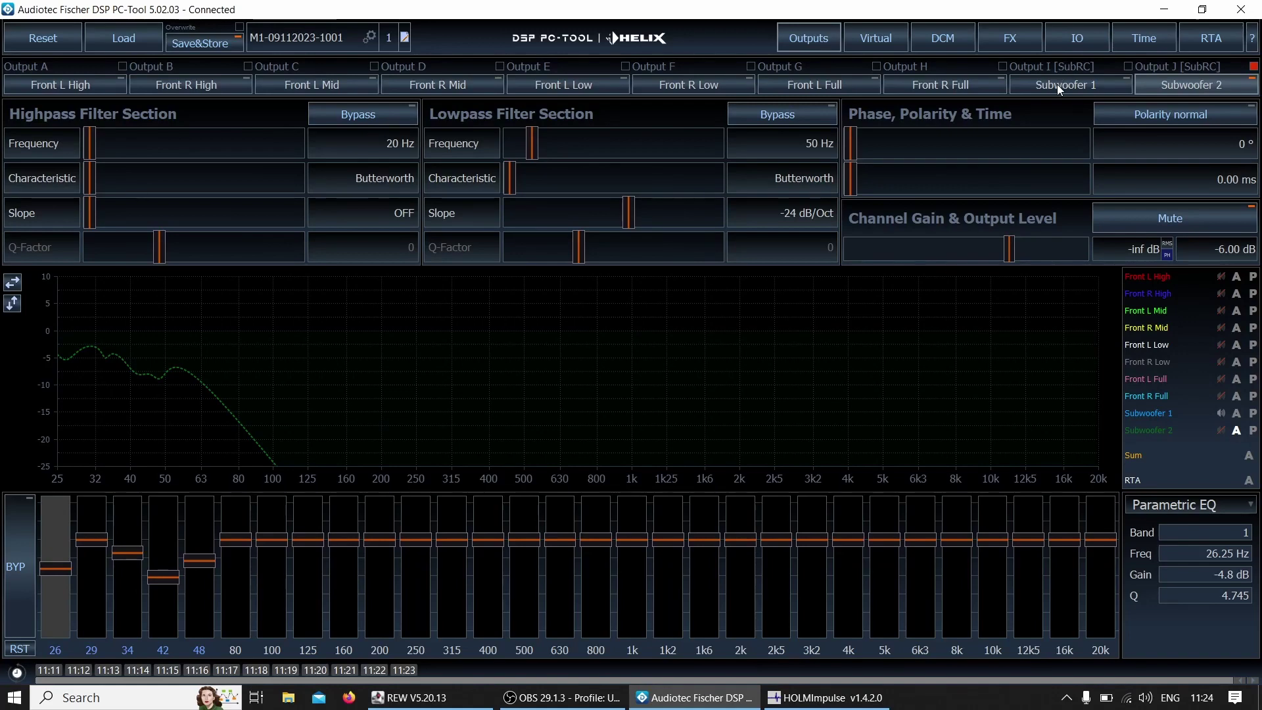
Set the Subwoofer 1 output's time delay to 5.70 ms.
{"action": "left_click", "coordinate": [1057, 84]}
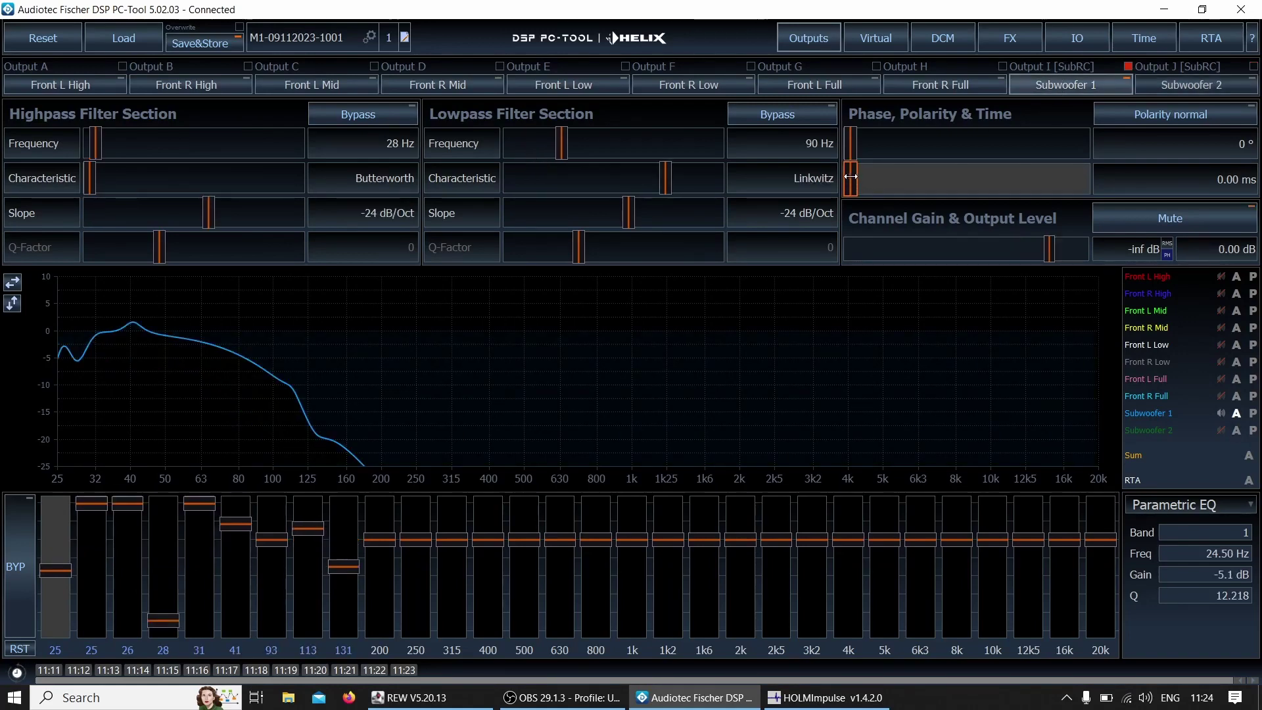
{"action": "left_click_drag", "start_coordinate": [850, 176], "coordinate": [913, 179]}
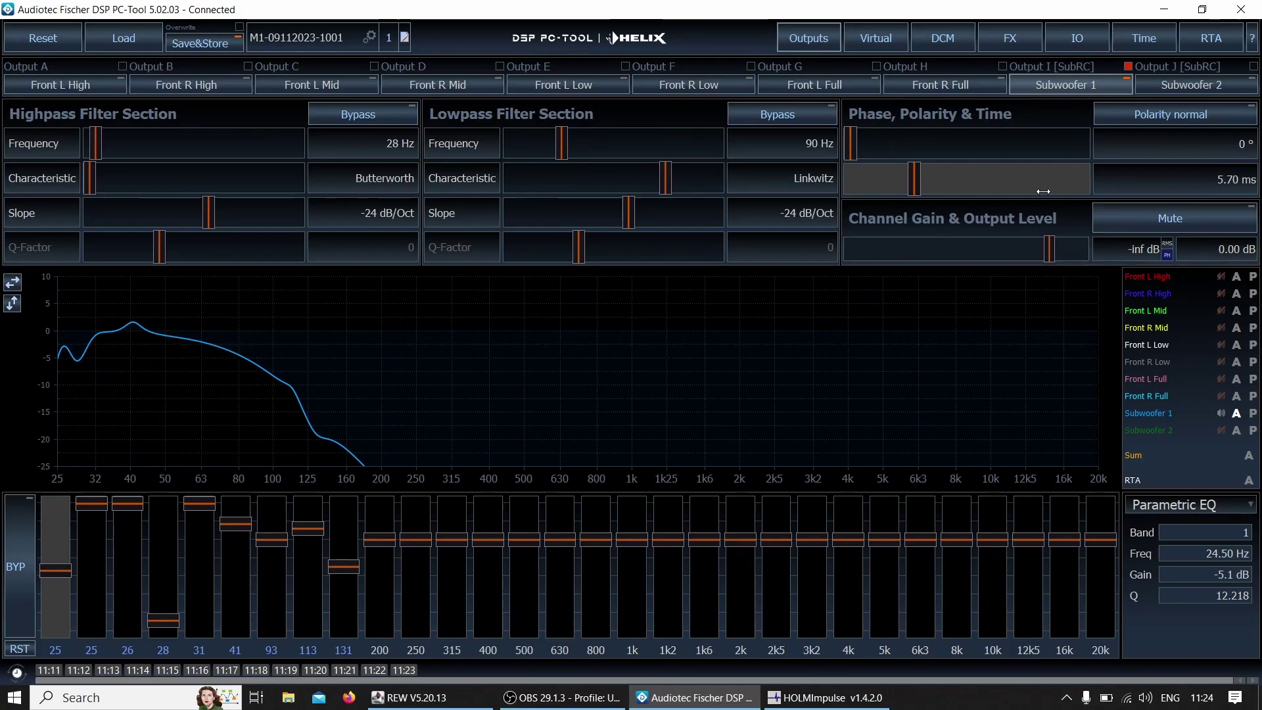
{"action": "key", "text": "alt+Tab"}
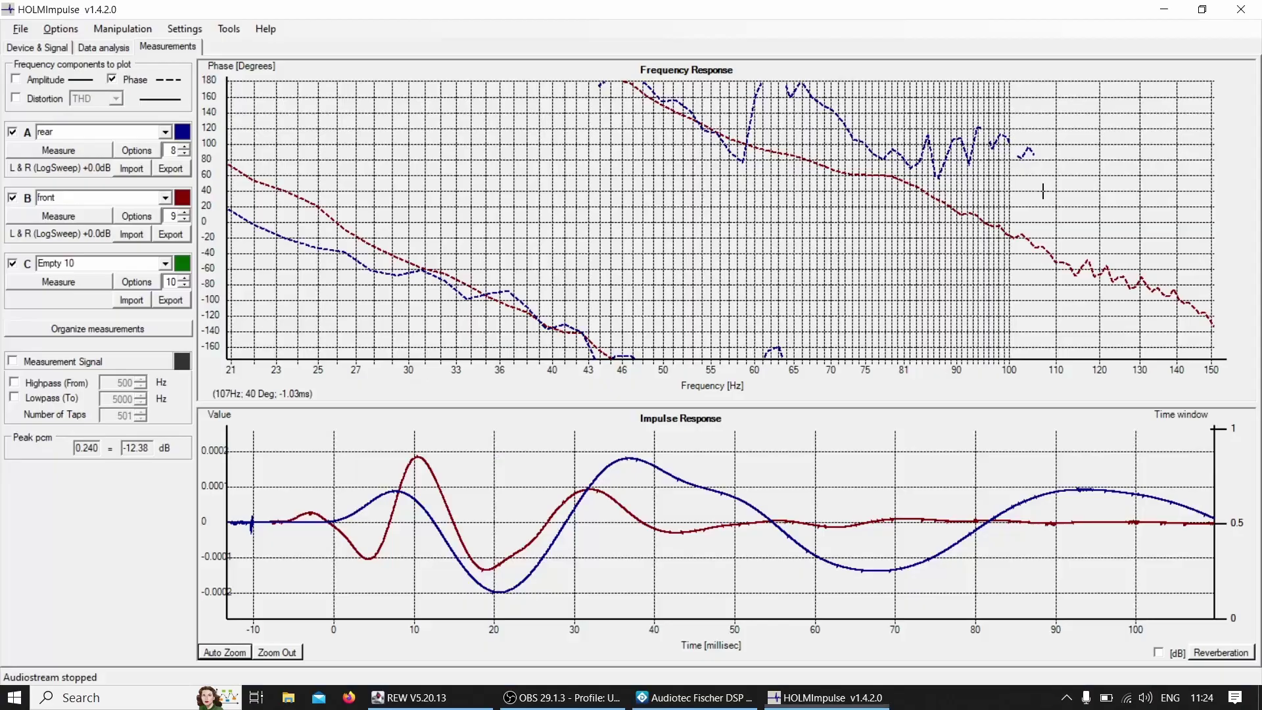
Remeasure the front subwoofer in slot B with the 5.70 ms delay, review the curves, then return to the DSP tool.
{"action": "left_click", "coordinate": [42, 219]}
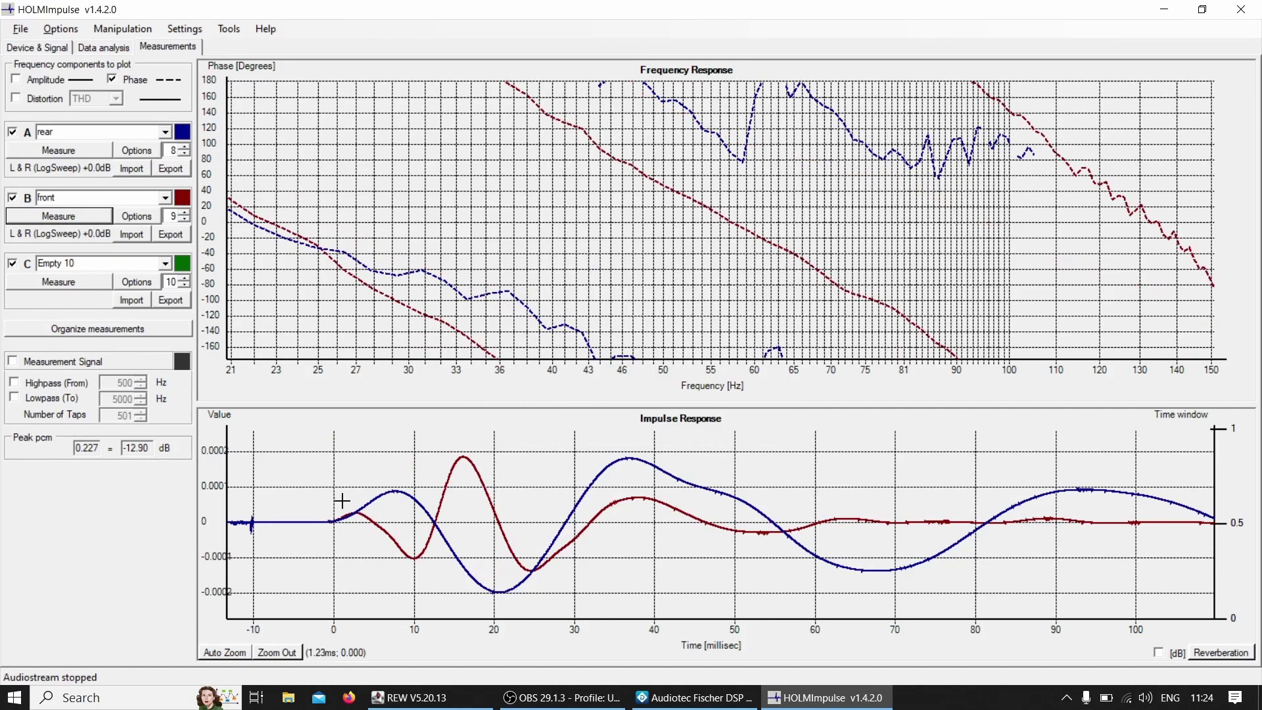
{"action": "left_click", "coordinate": [334, 524]}
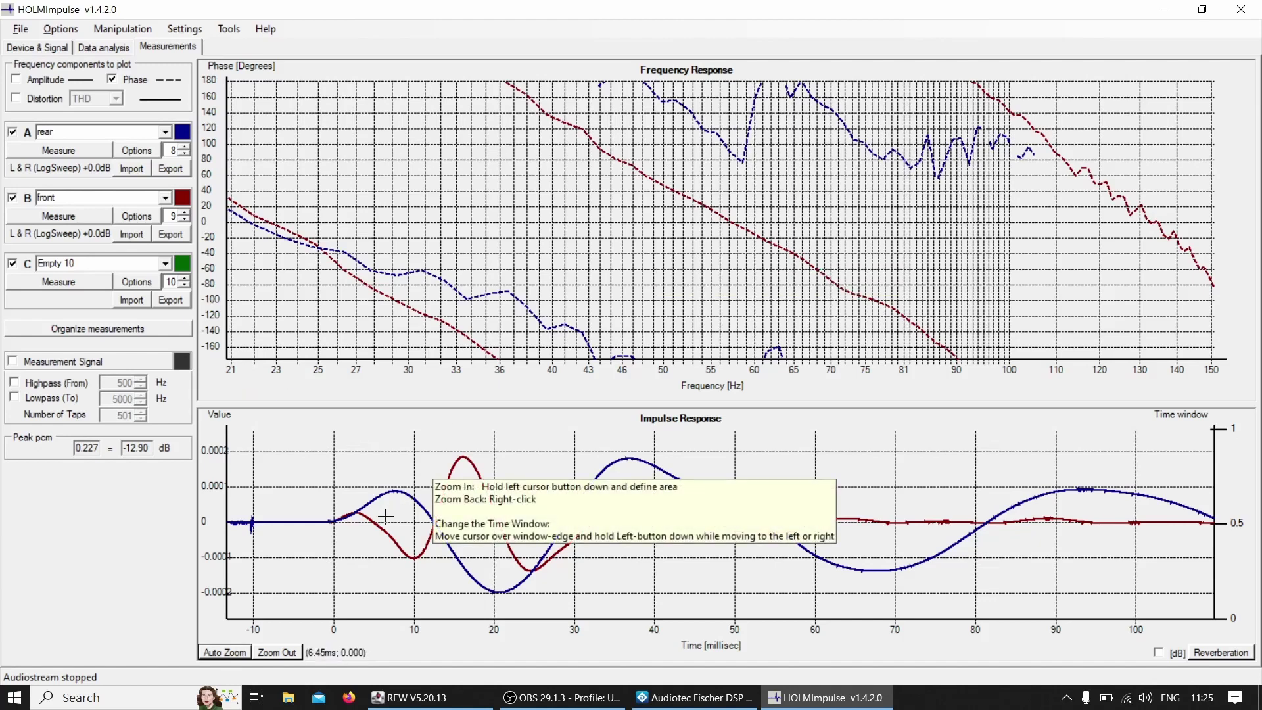
{"action": "key", "text": "alt+Tab"}
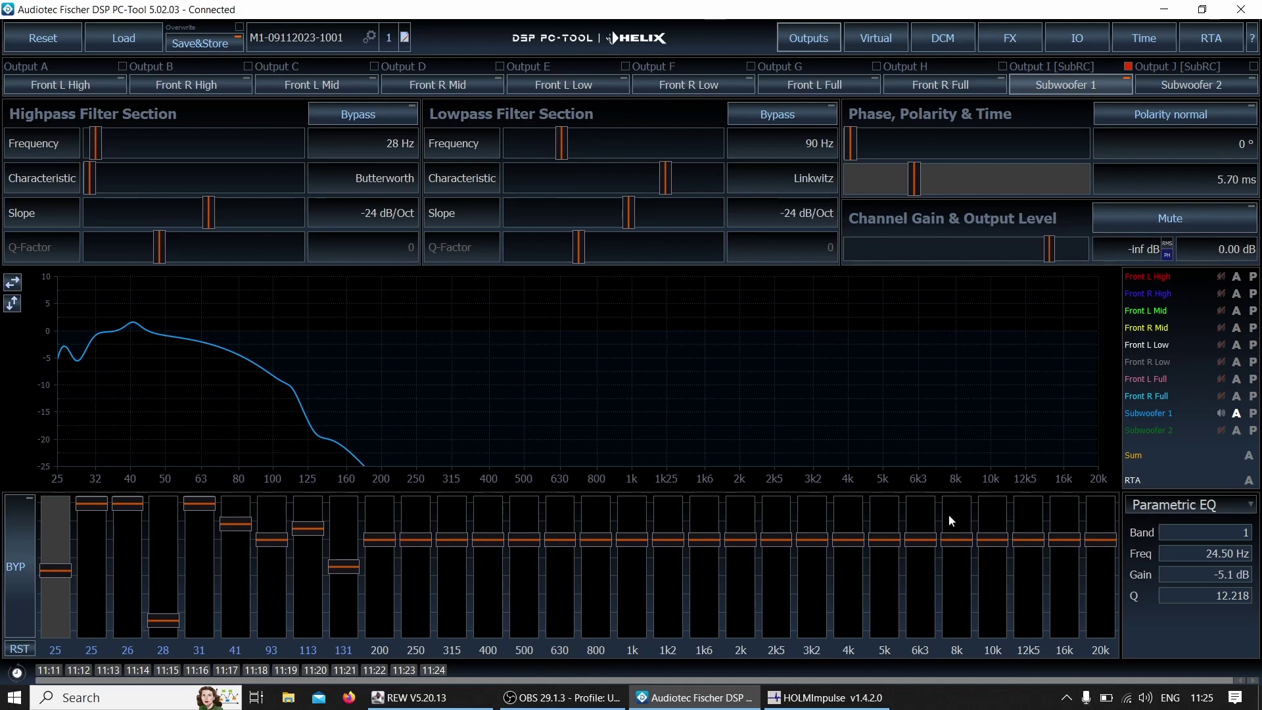
Invert Subwoofer 1's output polarity, leaving the 500 Hz band's EQ type unchanged.
{"action": "left_click", "coordinate": [521, 548]}
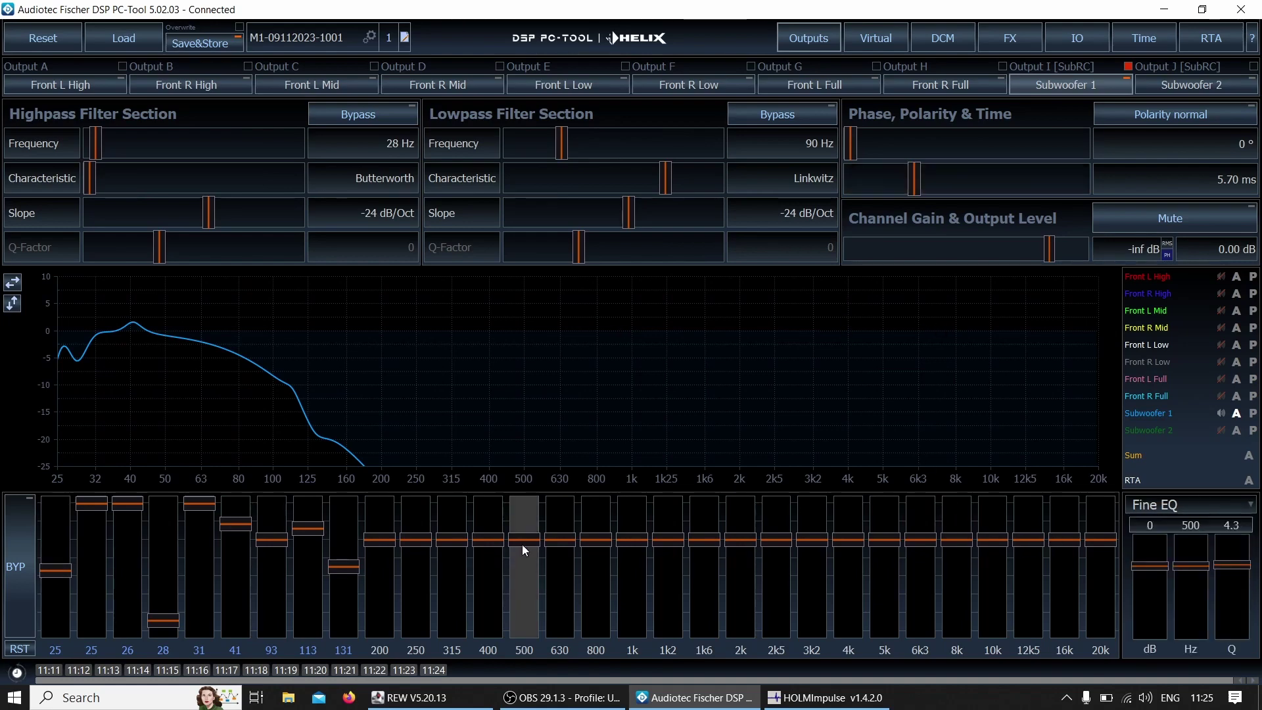
{"action": "left_click", "coordinate": [1162, 509]}
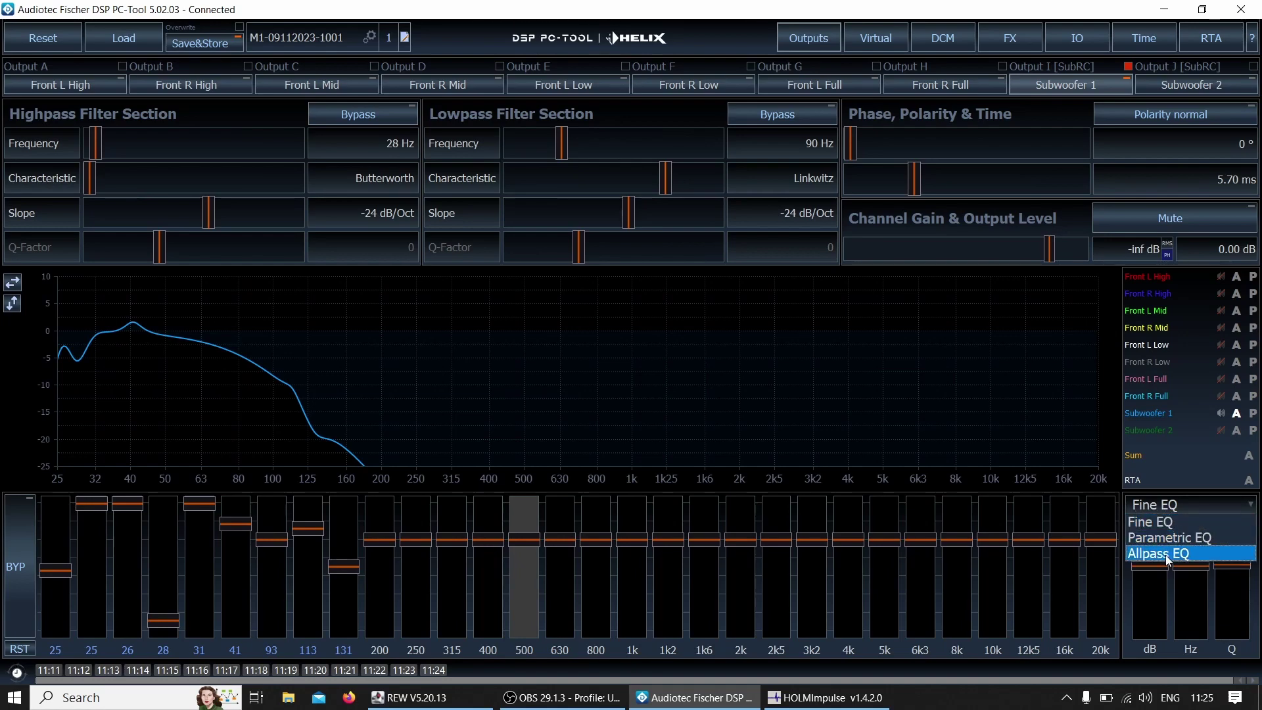
{"action": "left_click", "coordinate": [983, 336]}
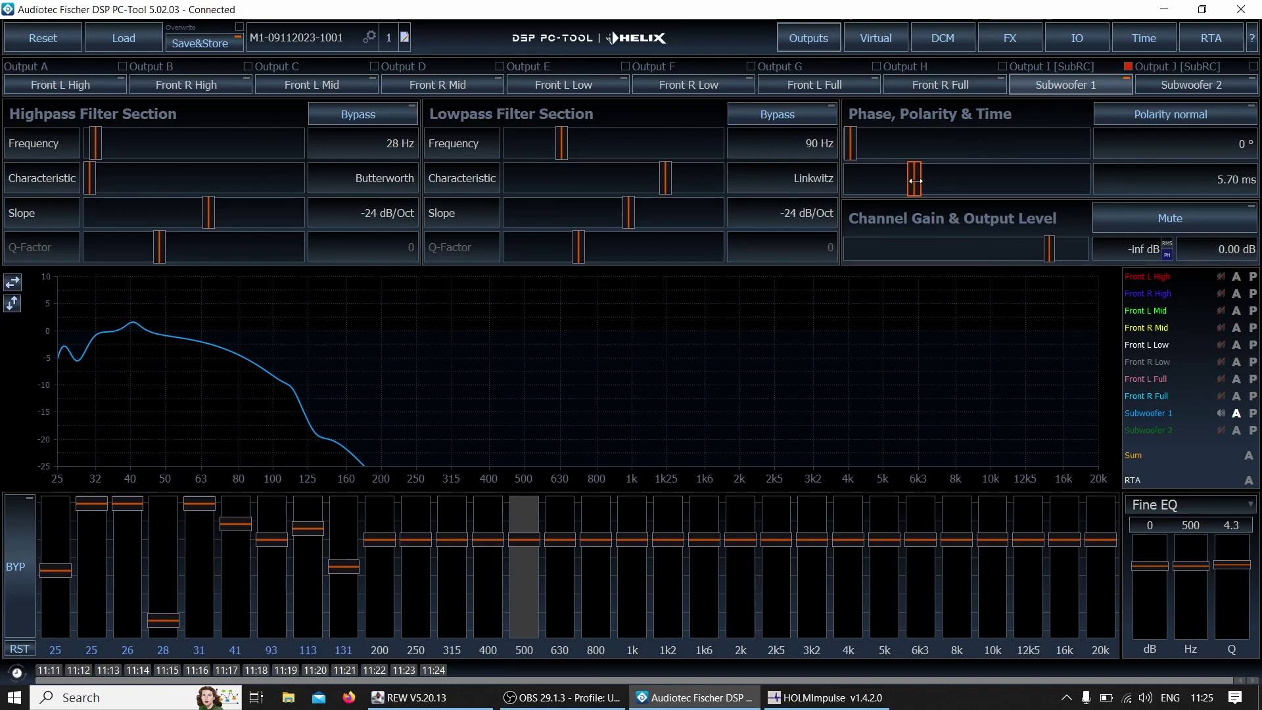
{"action": "left_click", "coordinate": [1141, 111]}
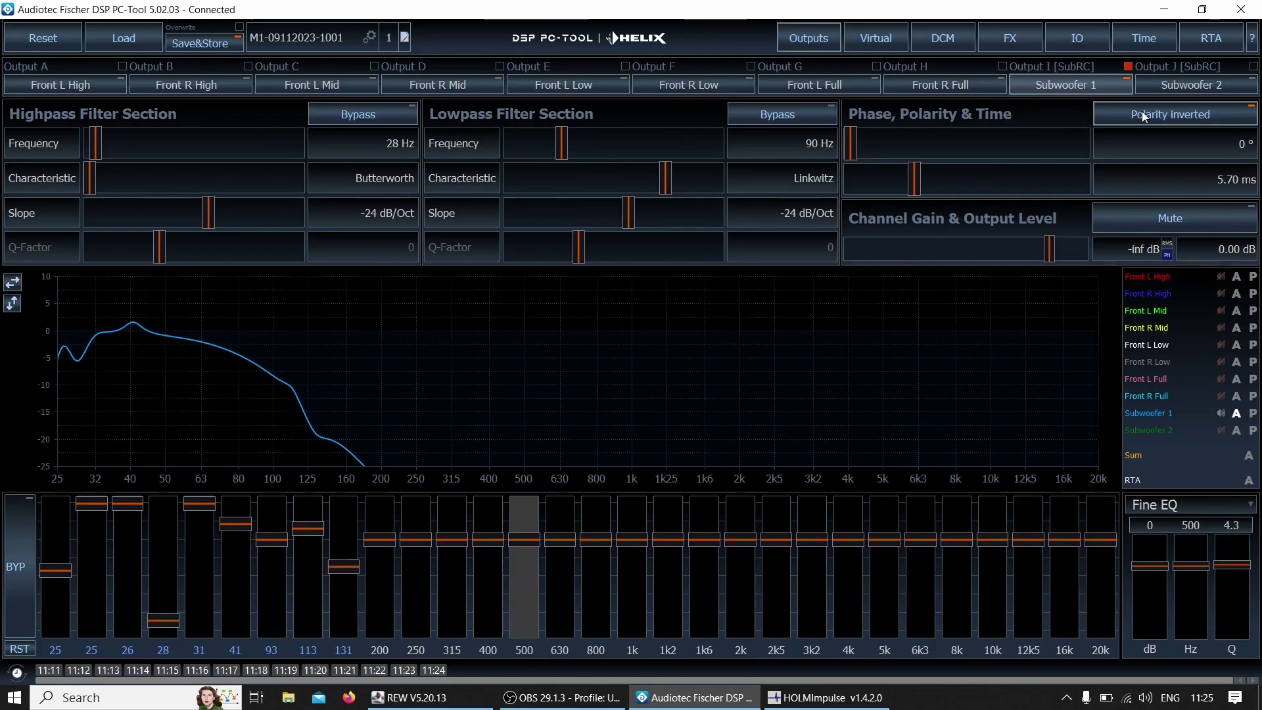
{"action": "key", "text": "alt+Tab"}
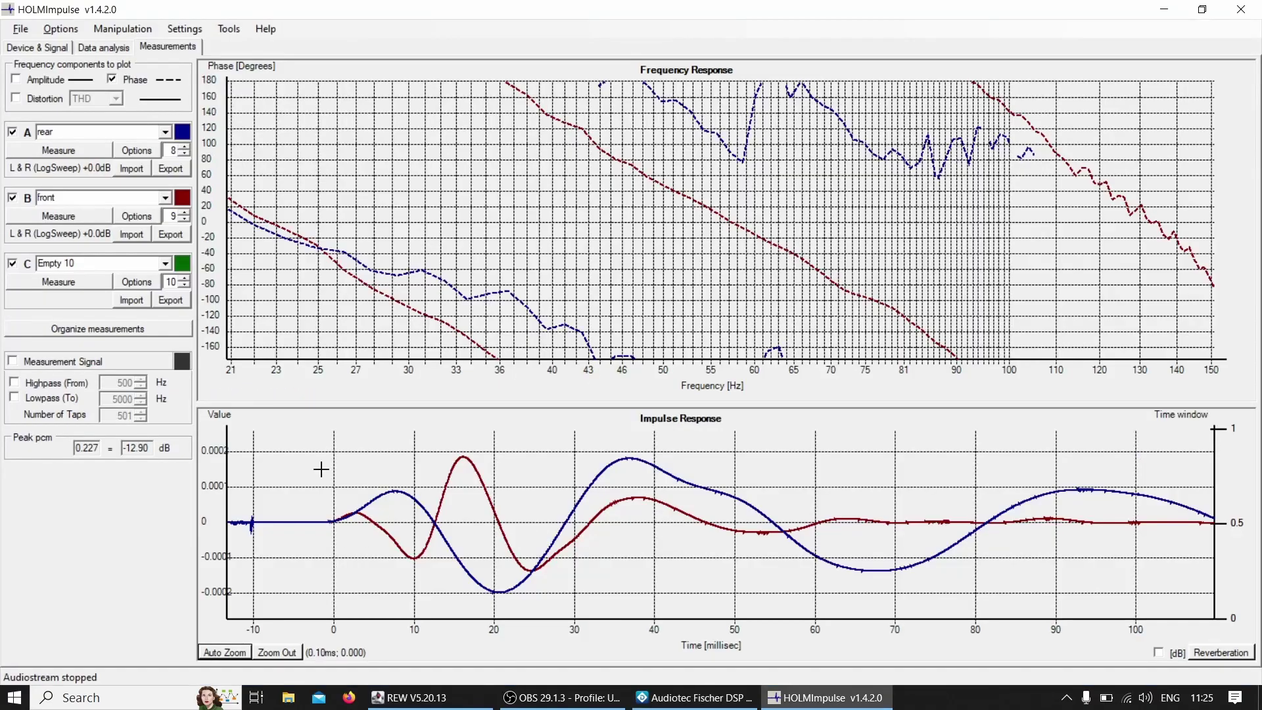
Compare slot A's rear measurement inverted and normal, leaving Invert off.
{"action": "left_click", "coordinate": [137, 150]}
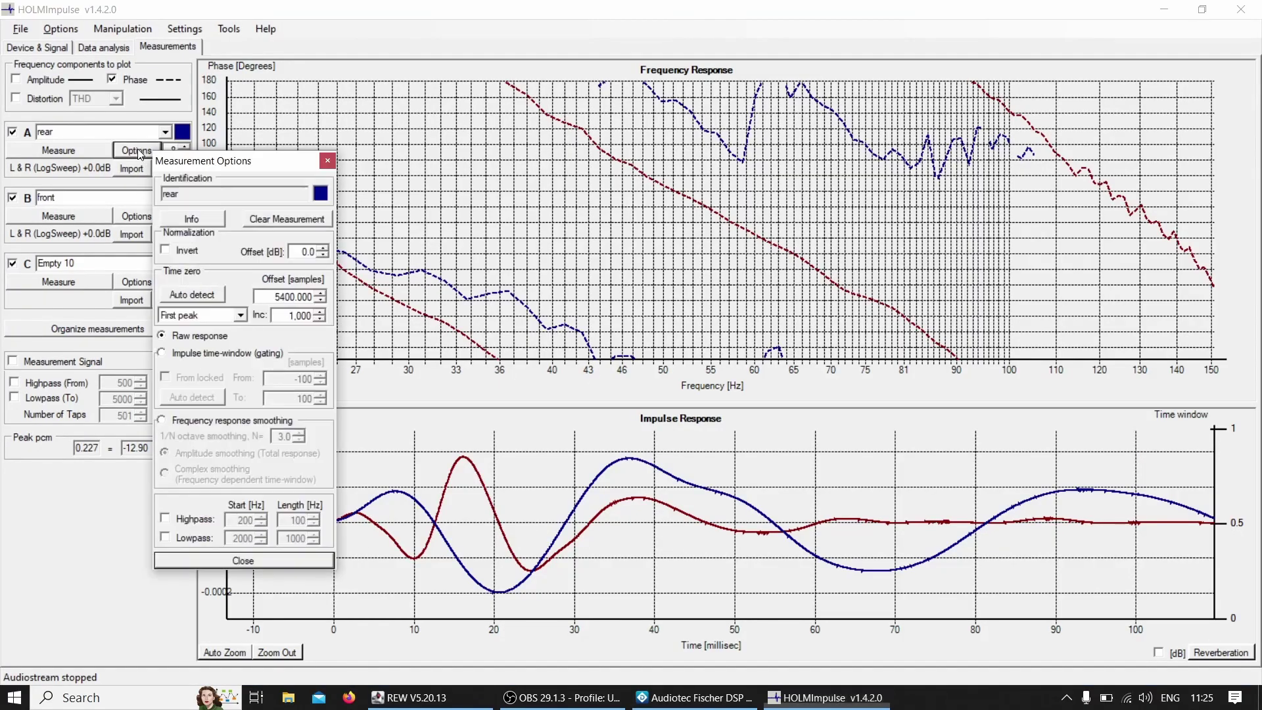
{"action": "left_click", "coordinate": [165, 251]}
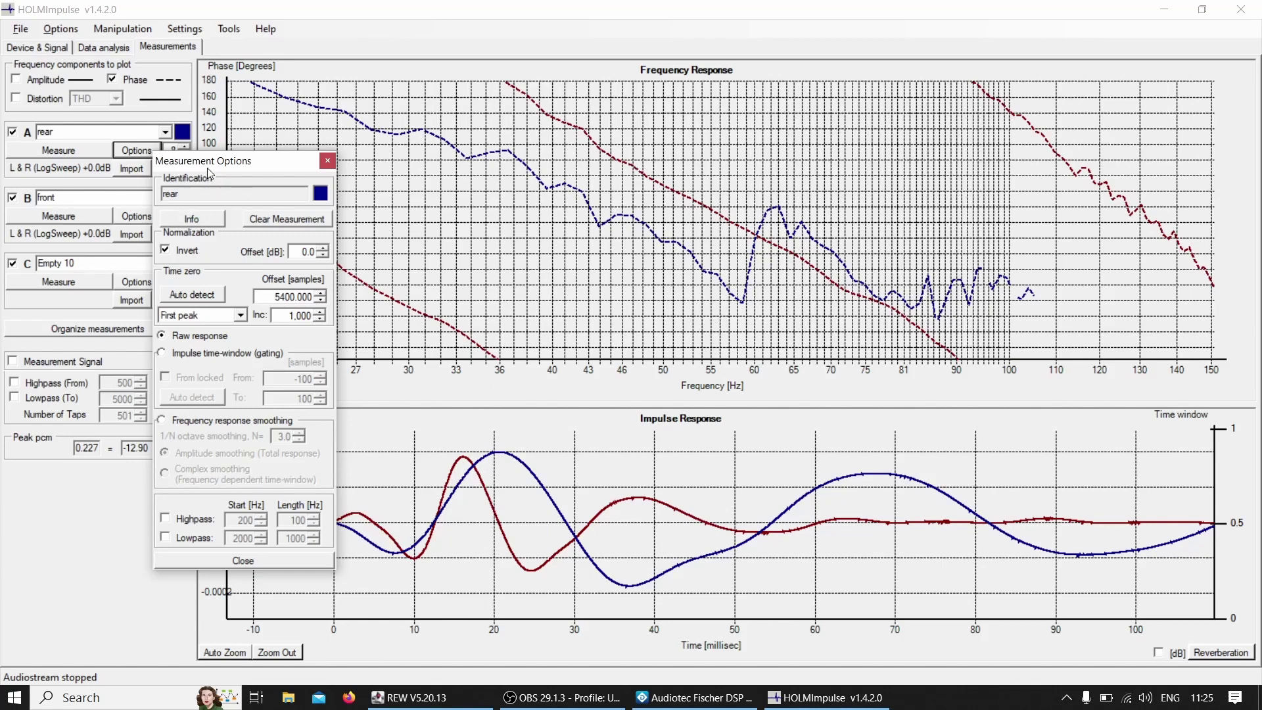
{"action": "left_click_drag", "start_coordinate": [209, 166], "coordinate": [128, 132]}
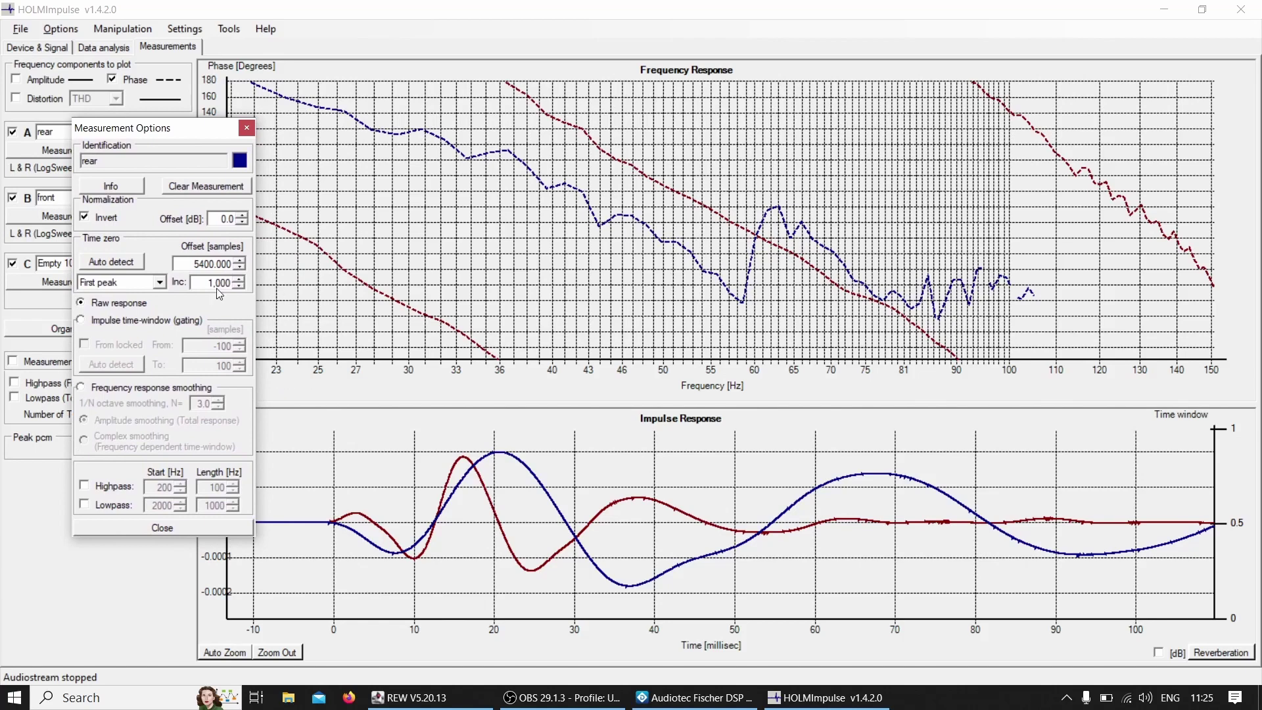
{"action": "left_click", "coordinate": [85, 219]}
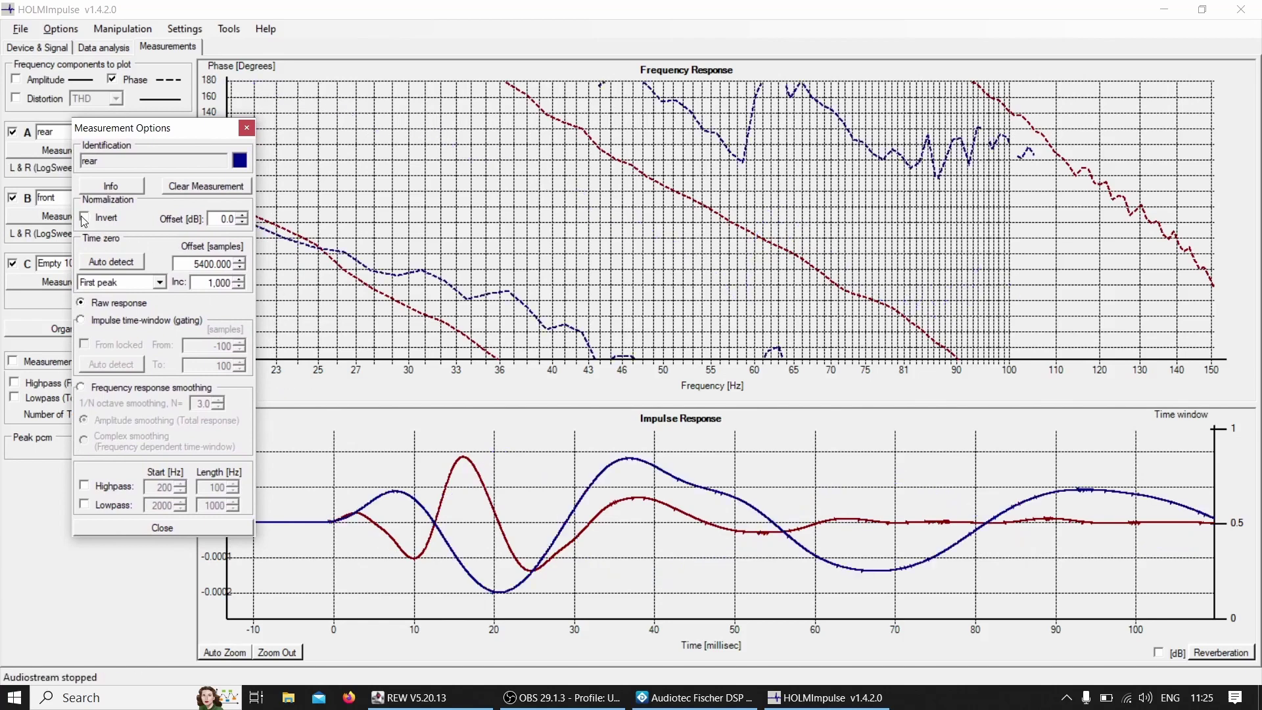
{"action": "left_click", "coordinate": [246, 129]}
{"action": "key", "text": "alt+Tab"}
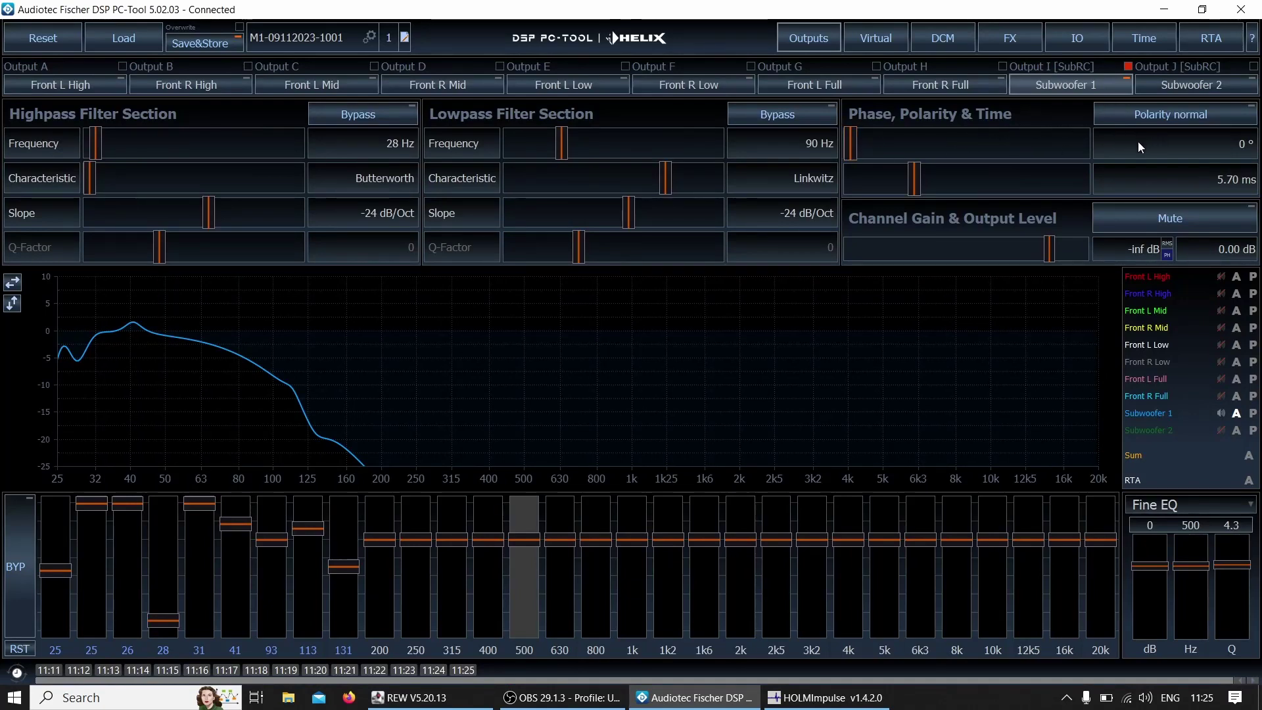
Raise the Subwoofer 2 output's phase from 0° to 196.875°.
{"action": "key", "text": "alt+Tab"}
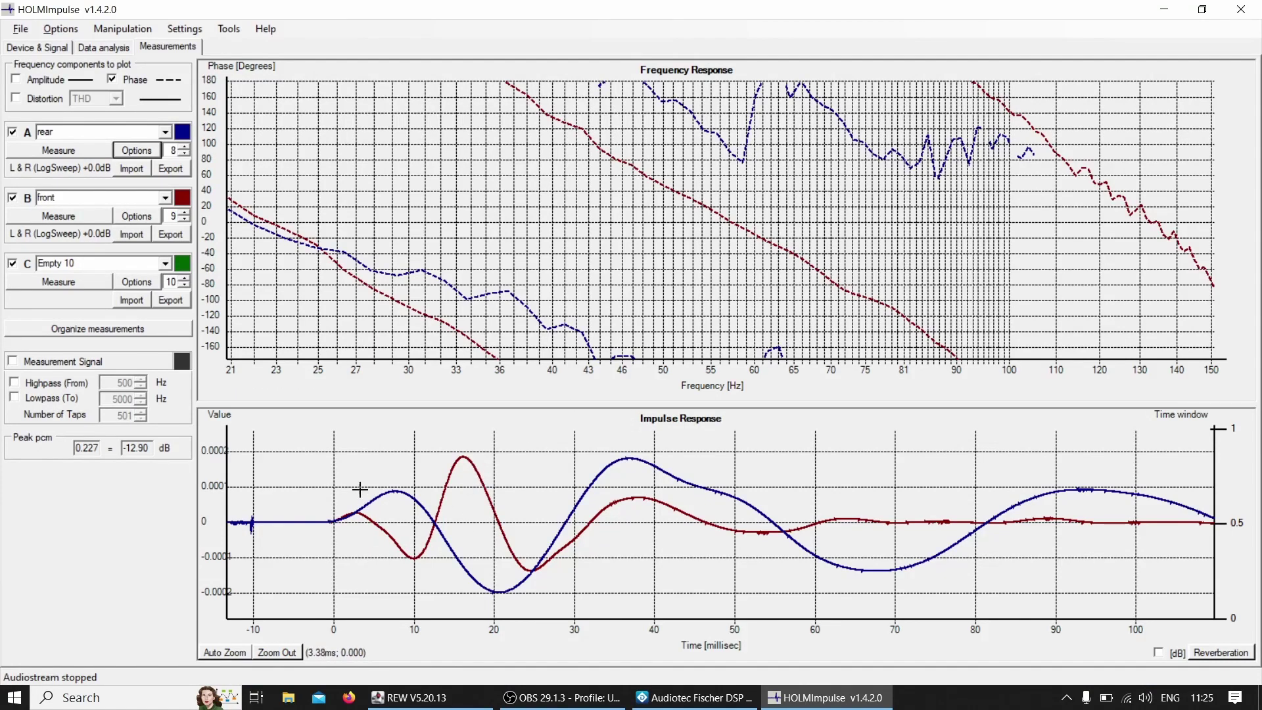
{"action": "key", "text": "alt+Tab"}
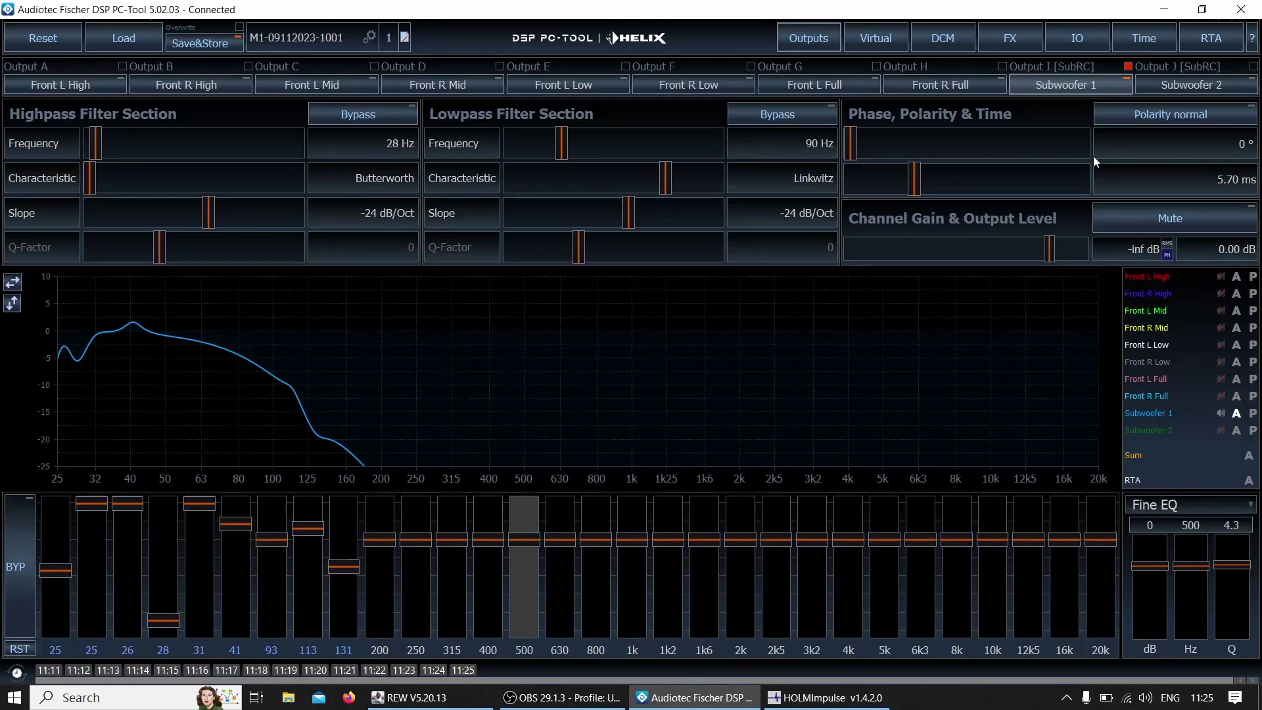
{"action": "left_click", "coordinate": [1183, 86]}
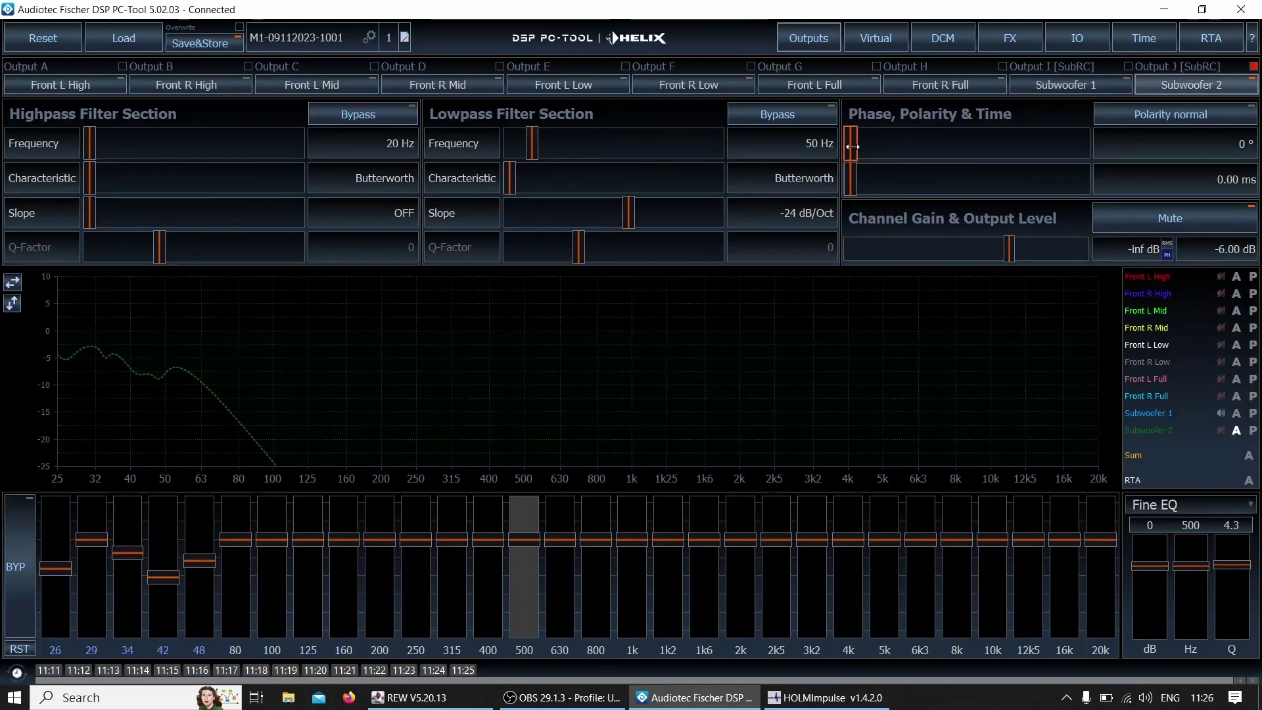
{"action": "left_click_drag", "start_coordinate": [850, 144], "coordinate": [983, 136]}
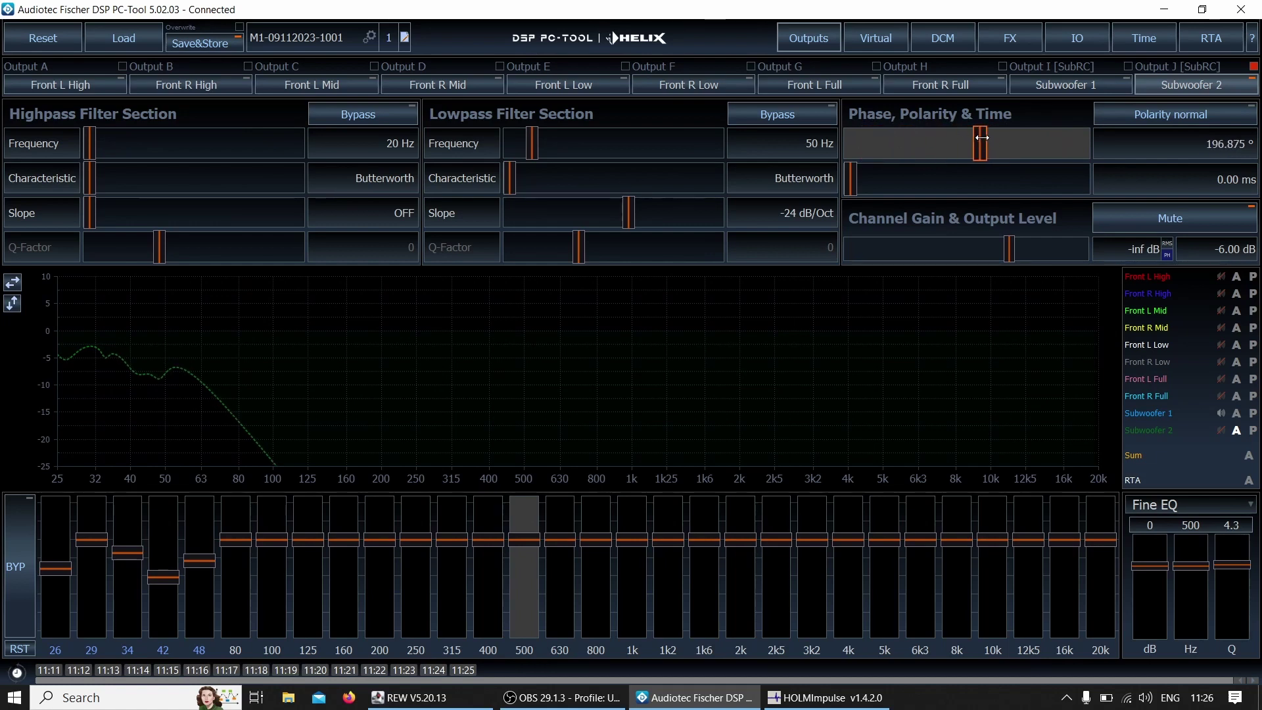
Hide the front curves and record a new measurement into slot C.
{"action": "key", "text": "alt+Tab"}
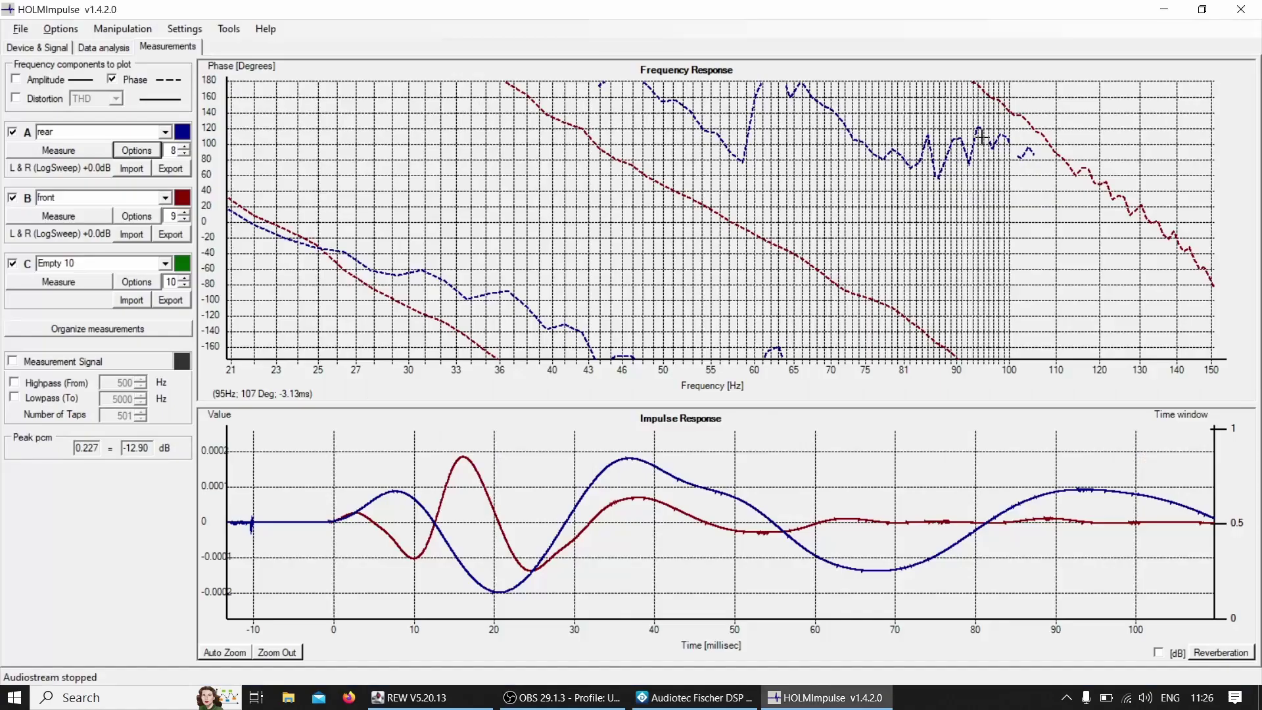
{"action": "key", "text": "alt+Tab"}
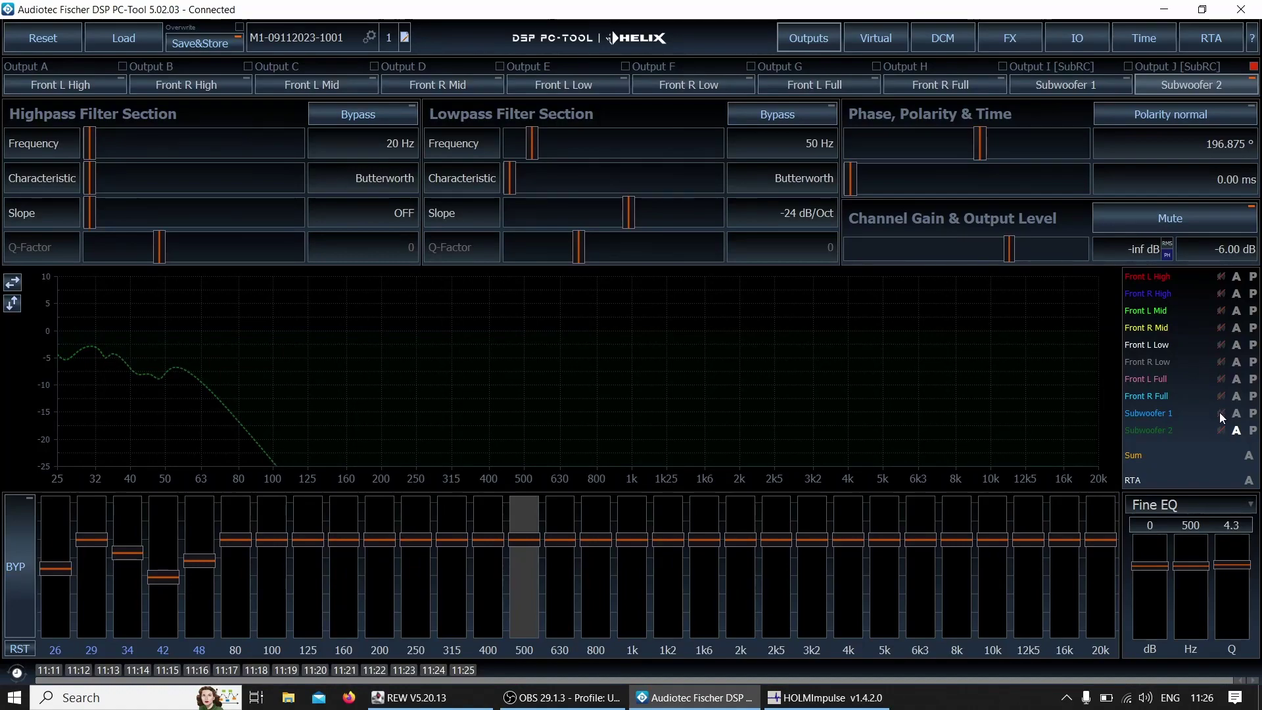
{"action": "key", "text": "alt+Tab"}
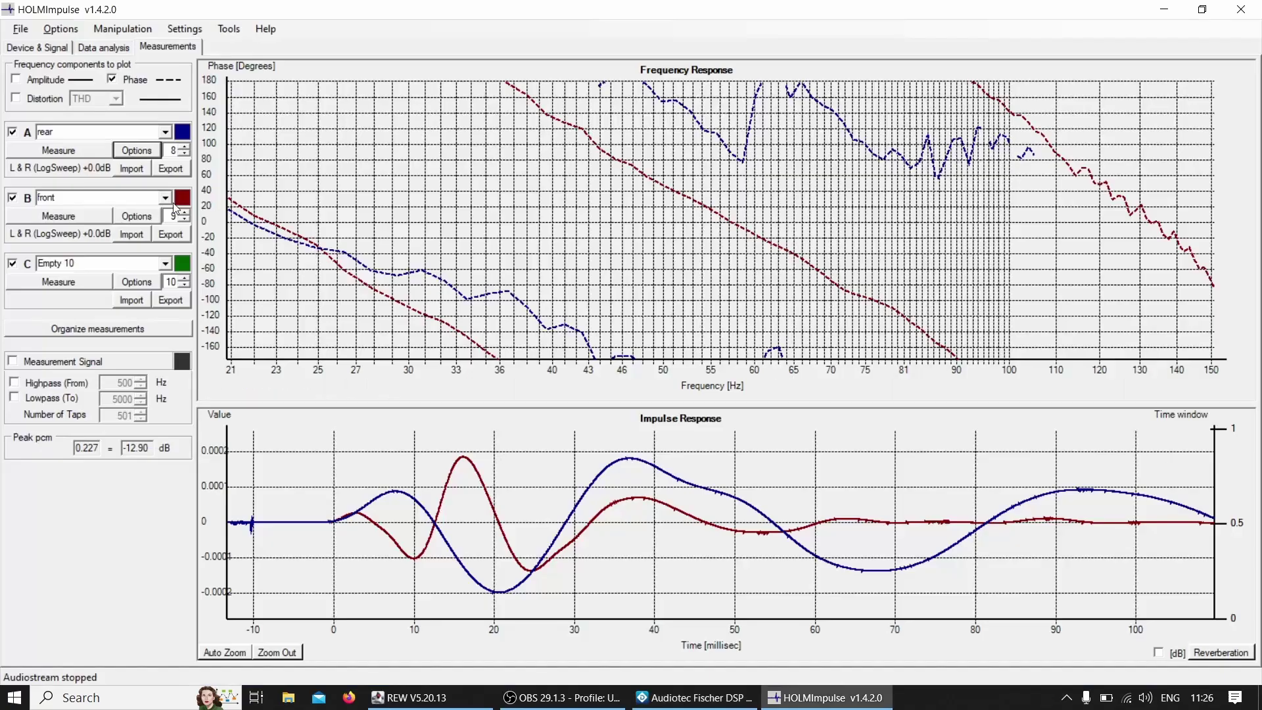
{"action": "left_click", "coordinate": [12, 198]}
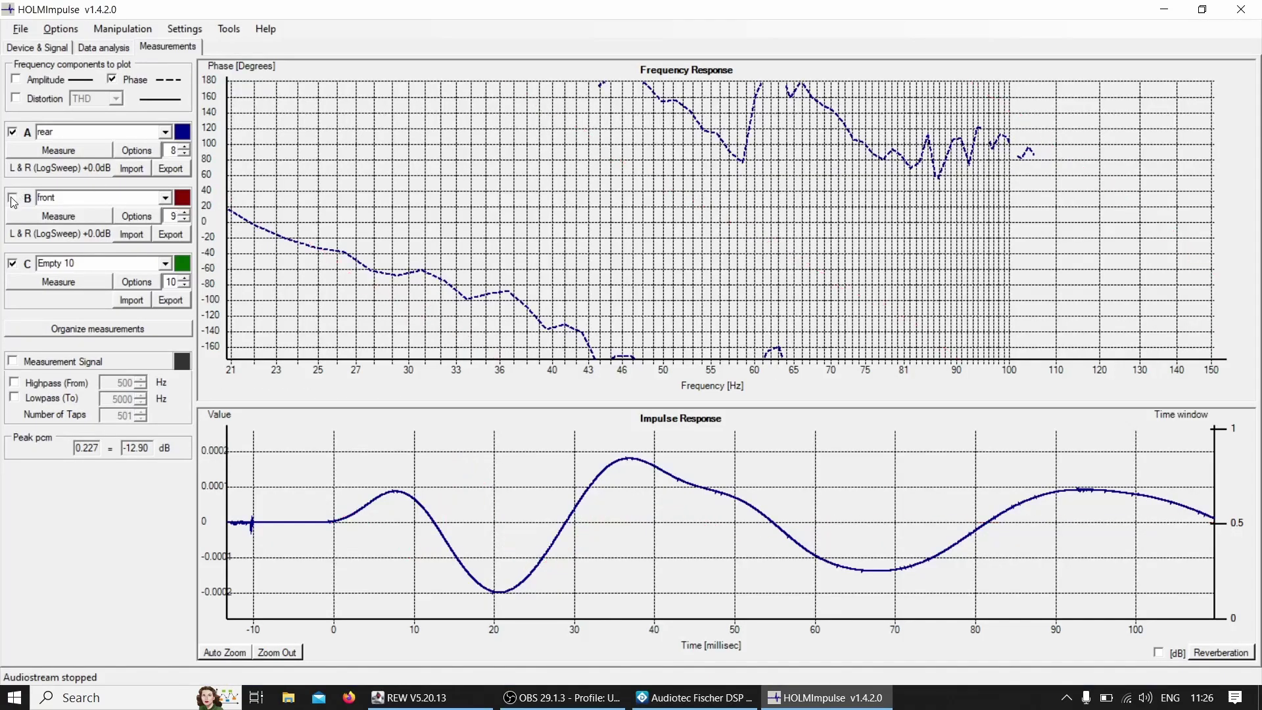
{"action": "left_click", "coordinate": [62, 282]}
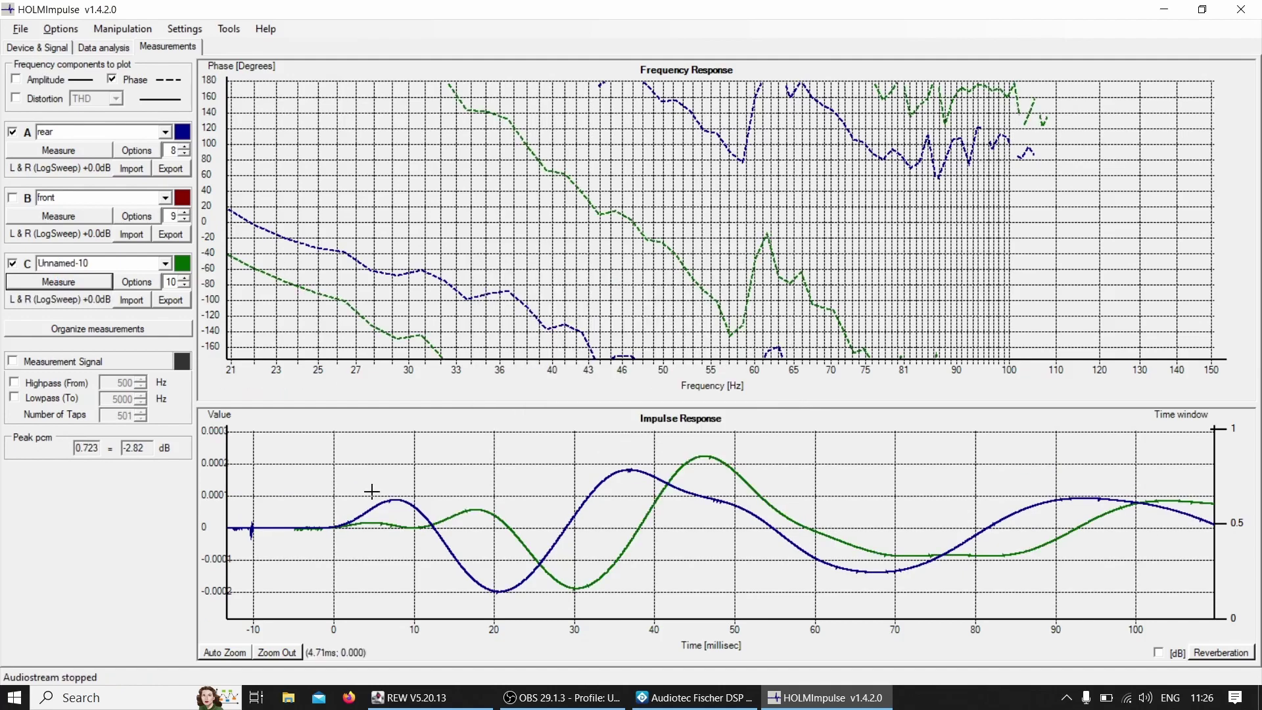
Compare slot C with the front curve, then lower Subwoofer 2's phase to 140.625°.
{"action": "key", "text": "alt+Tab"}
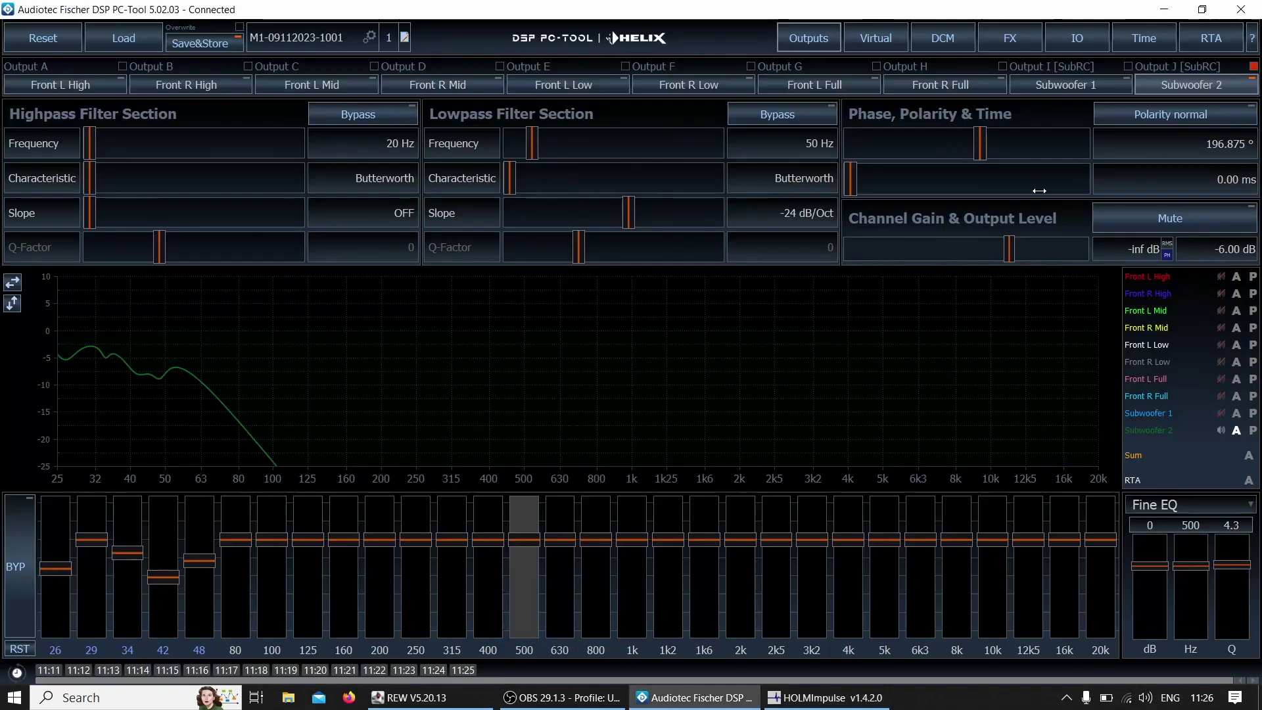
{"action": "key", "text": "alt+Tab"}
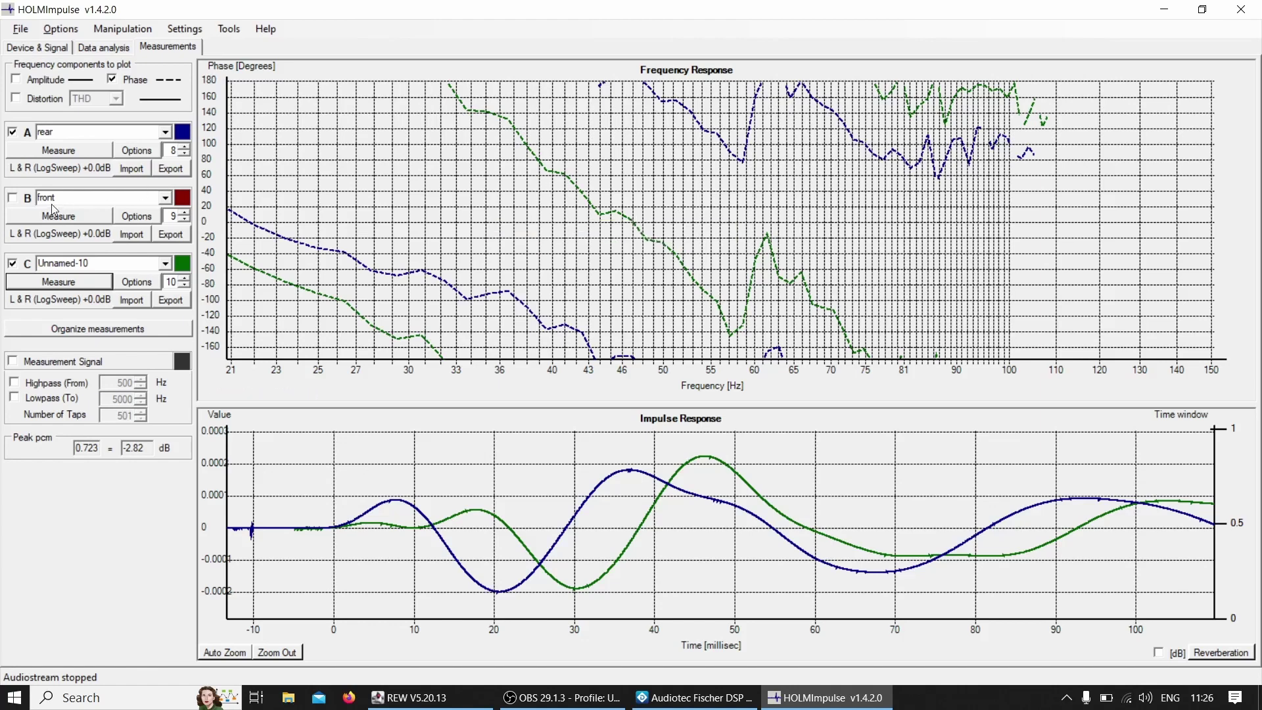
{"action": "left_click", "coordinate": [12, 132]}
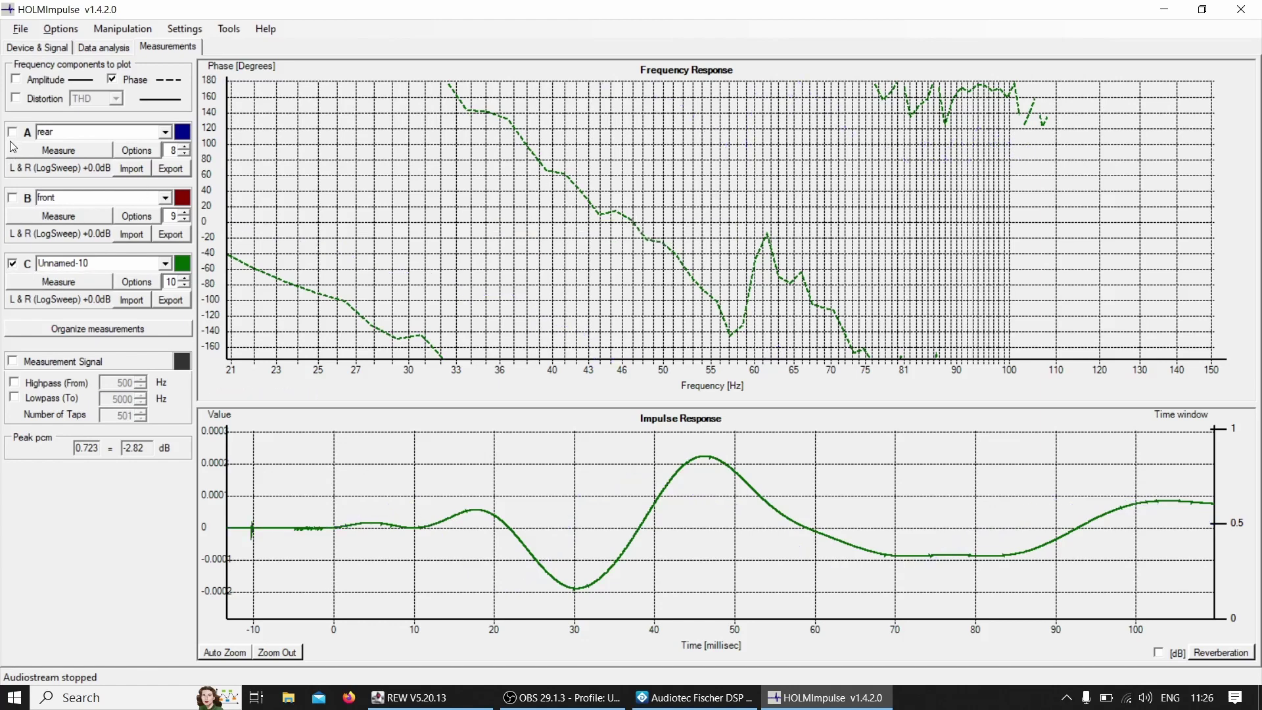
{"action": "left_click", "coordinate": [13, 199]}
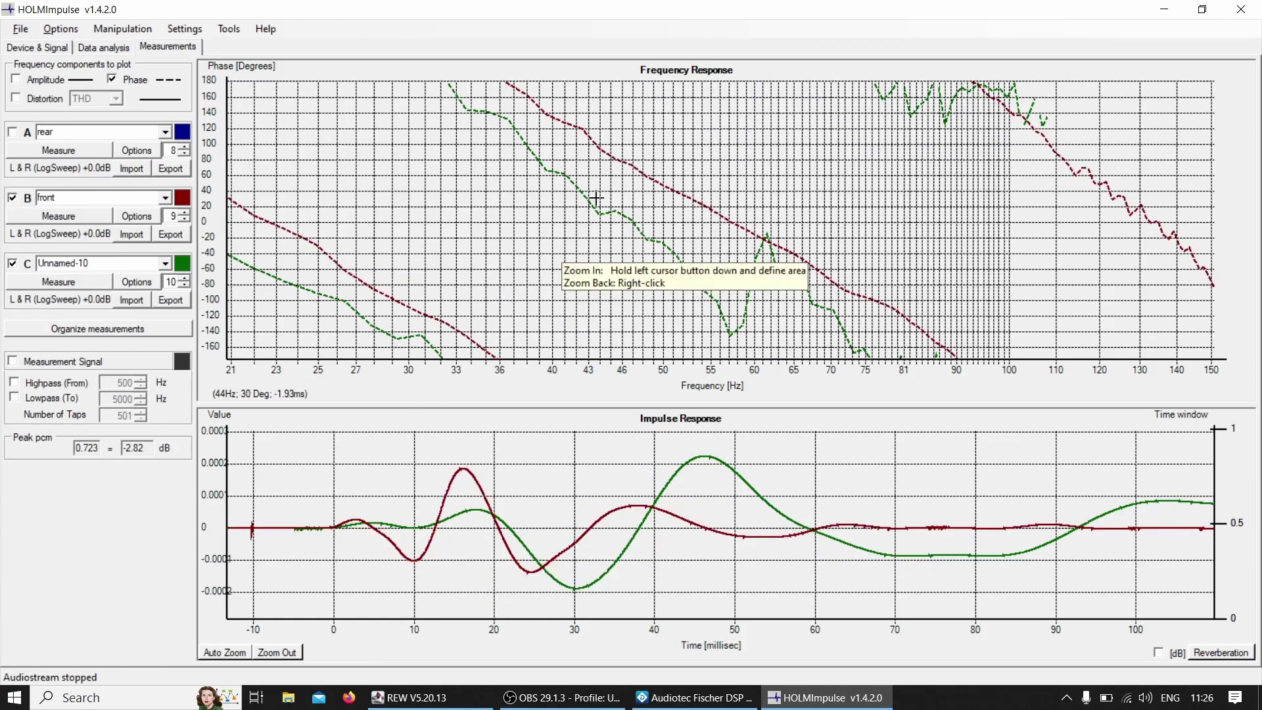
{"action": "key", "text": "alt+Tab"}
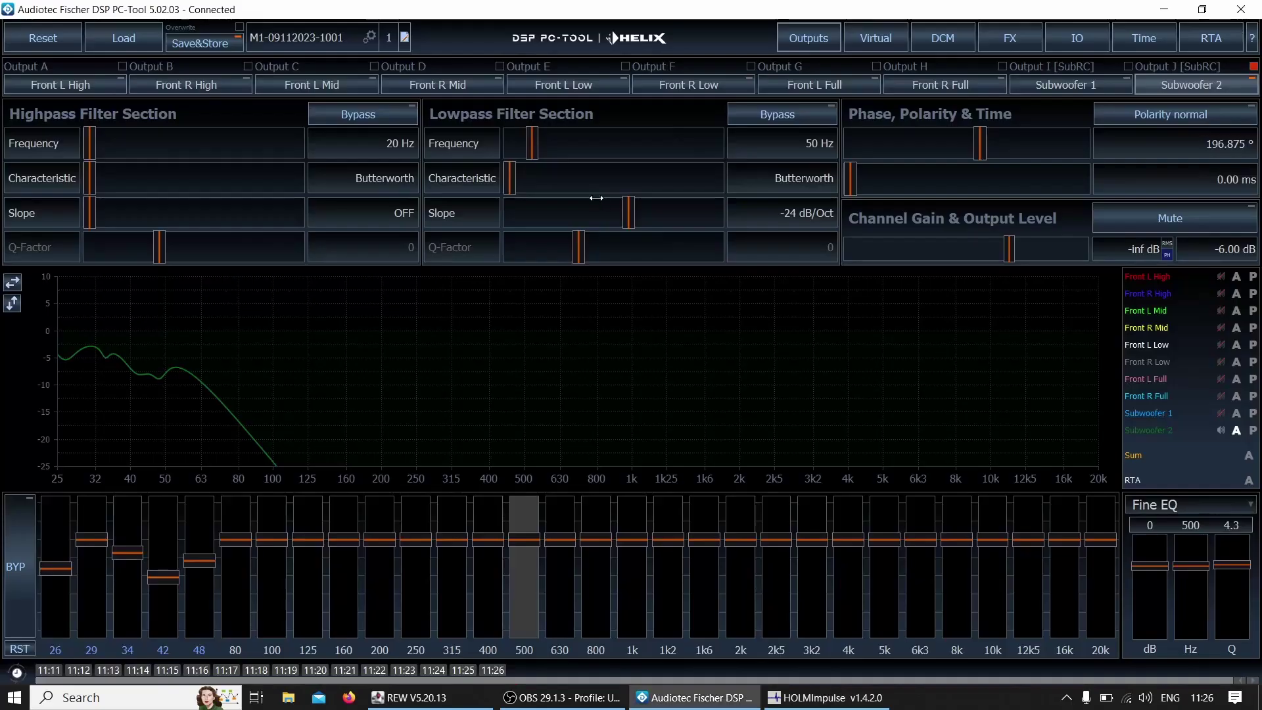
{"action": "left_click_drag", "start_coordinate": [981, 145], "coordinate": [944, 143]}
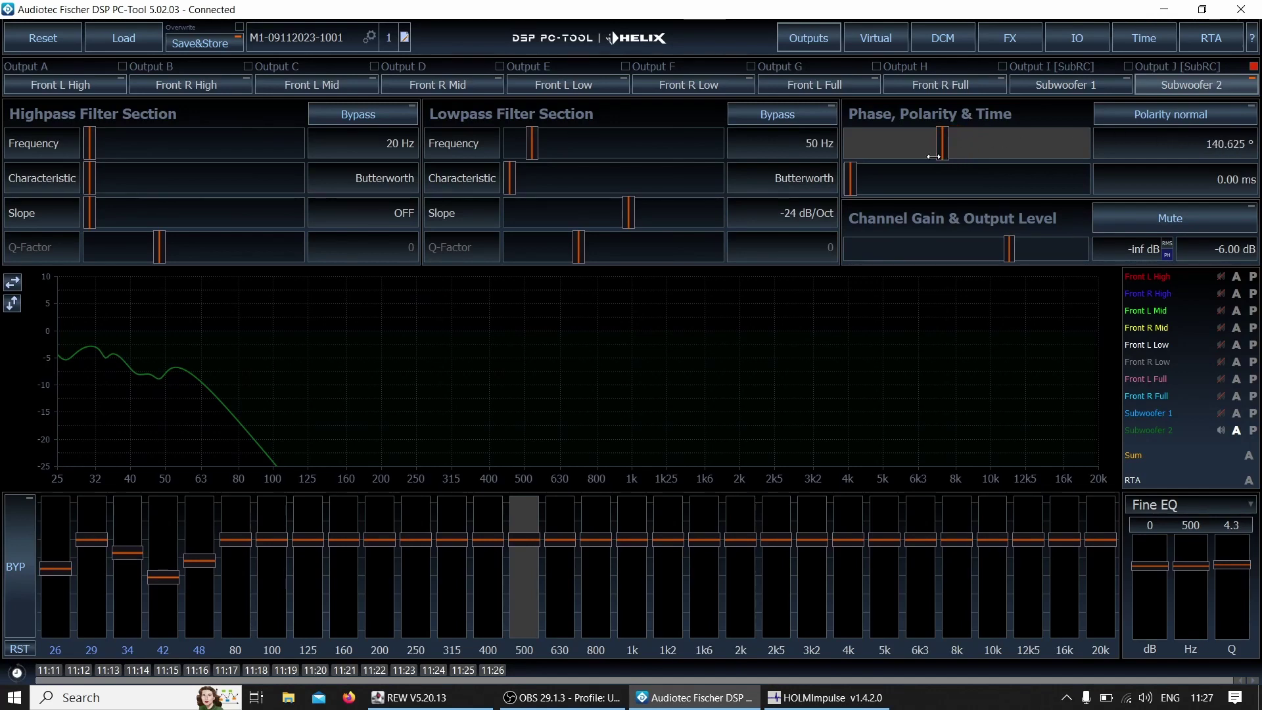
Re-measure slot C with Subwoofer 2 at 140.625° and check it against front.
{"action": "key", "text": "alt+Tab"}
{"action": "key", "text": "alt+Tab"}
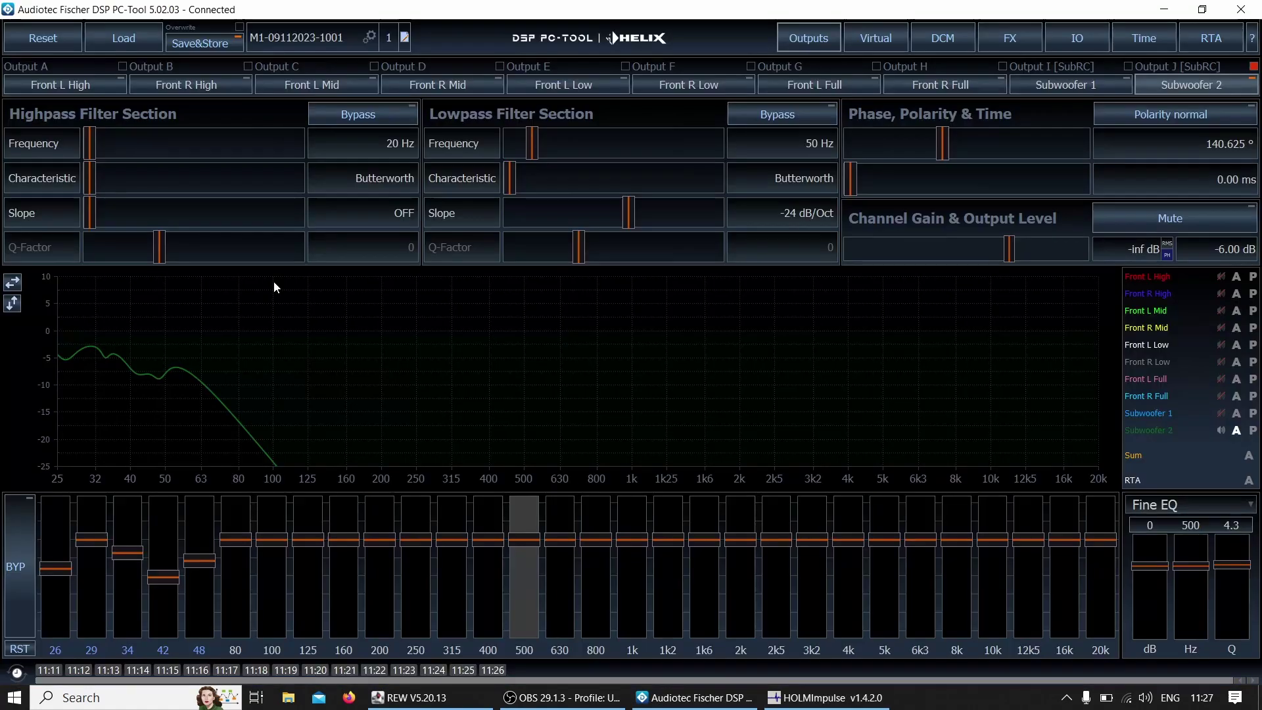
{"action": "key", "text": "alt+Tab"}
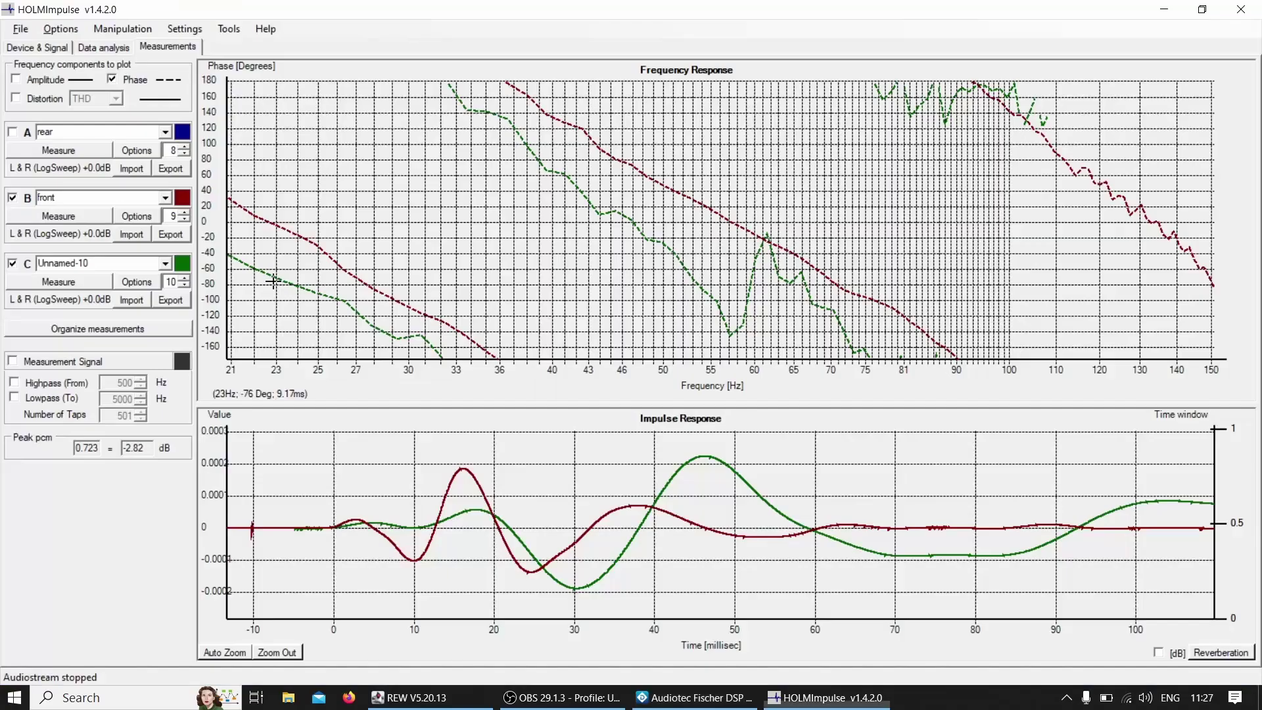
{"action": "left_click", "coordinate": [52, 281]}
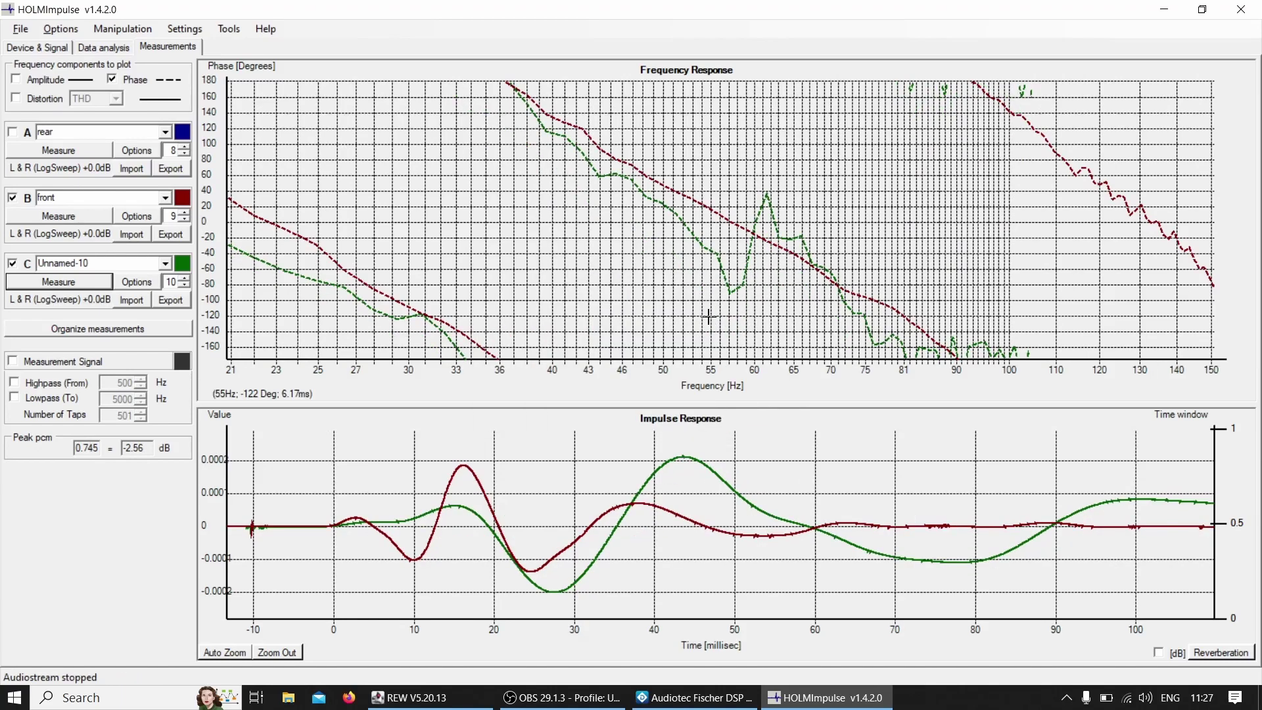
{"action": "key", "text": "alt+Tab"}
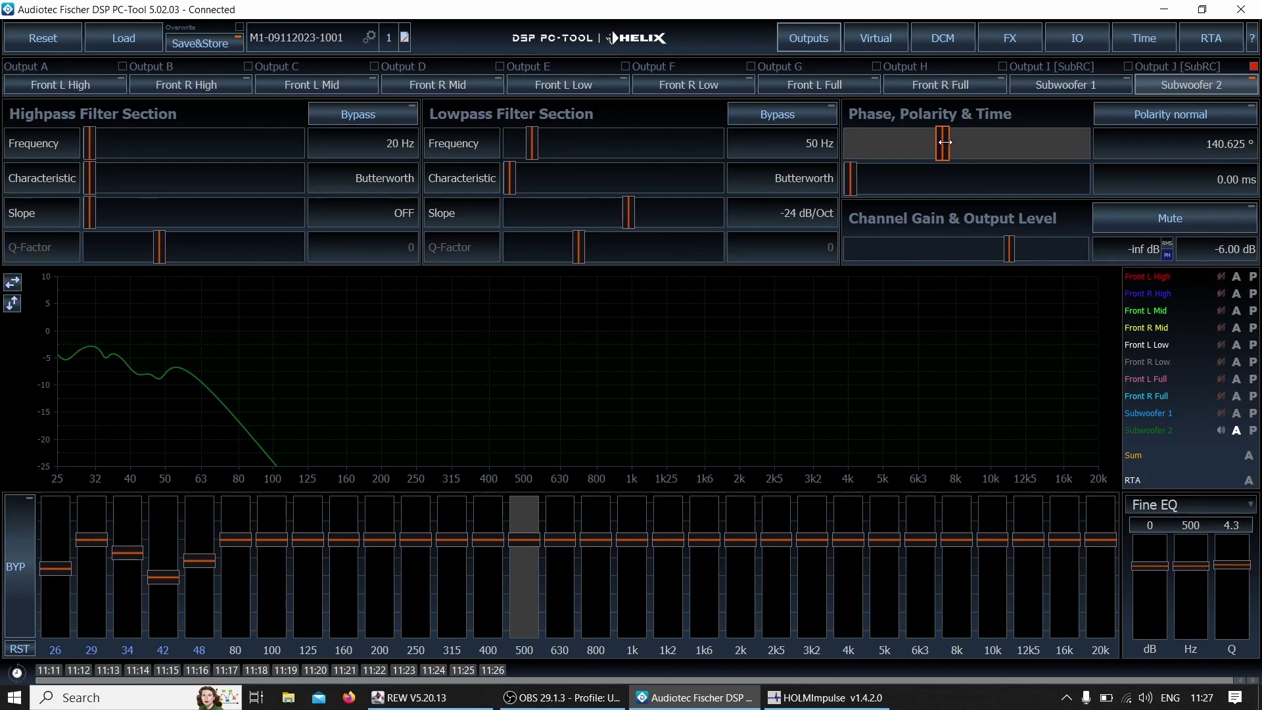
Lower Subwoofer 2's phase to 123.75° and re-measure slot C.
{"action": "scroll", "coordinate": [944, 142], "scroll_direction": "down", "scroll_amount": 3}
{"action": "key", "text": "alt+Tab"}
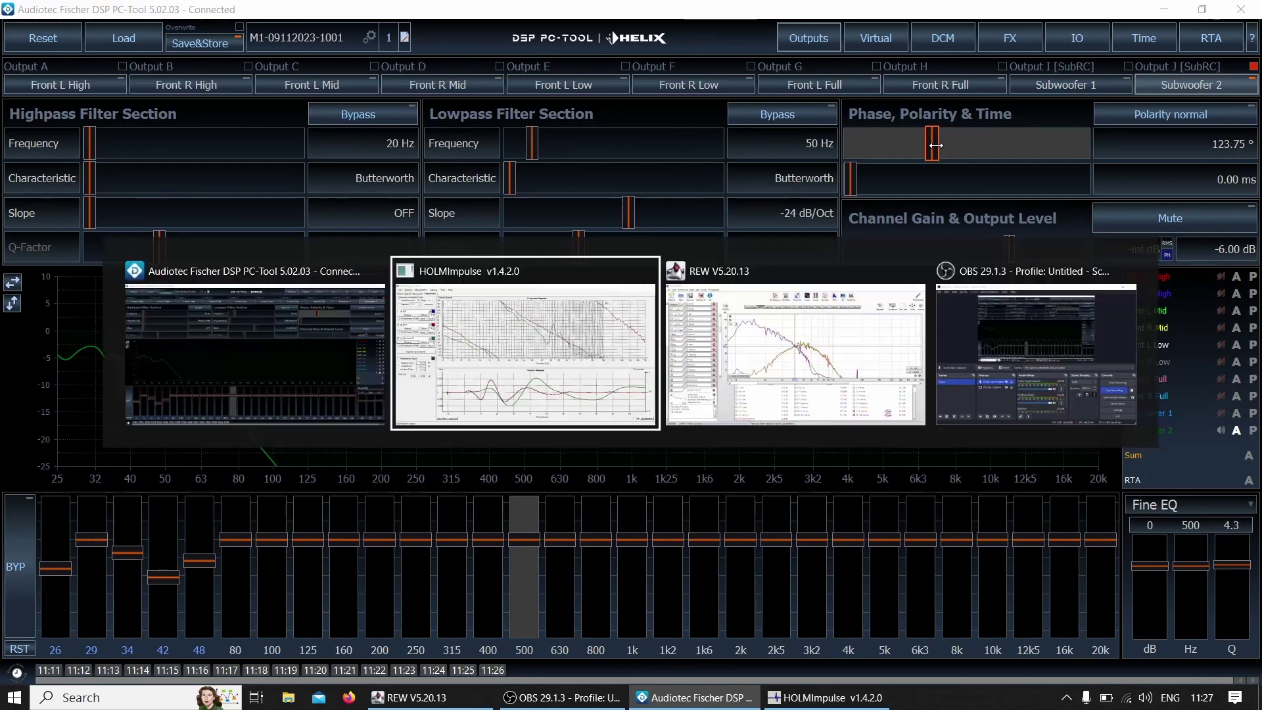
{"action": "left_click", "coordinate": [45, 282]}
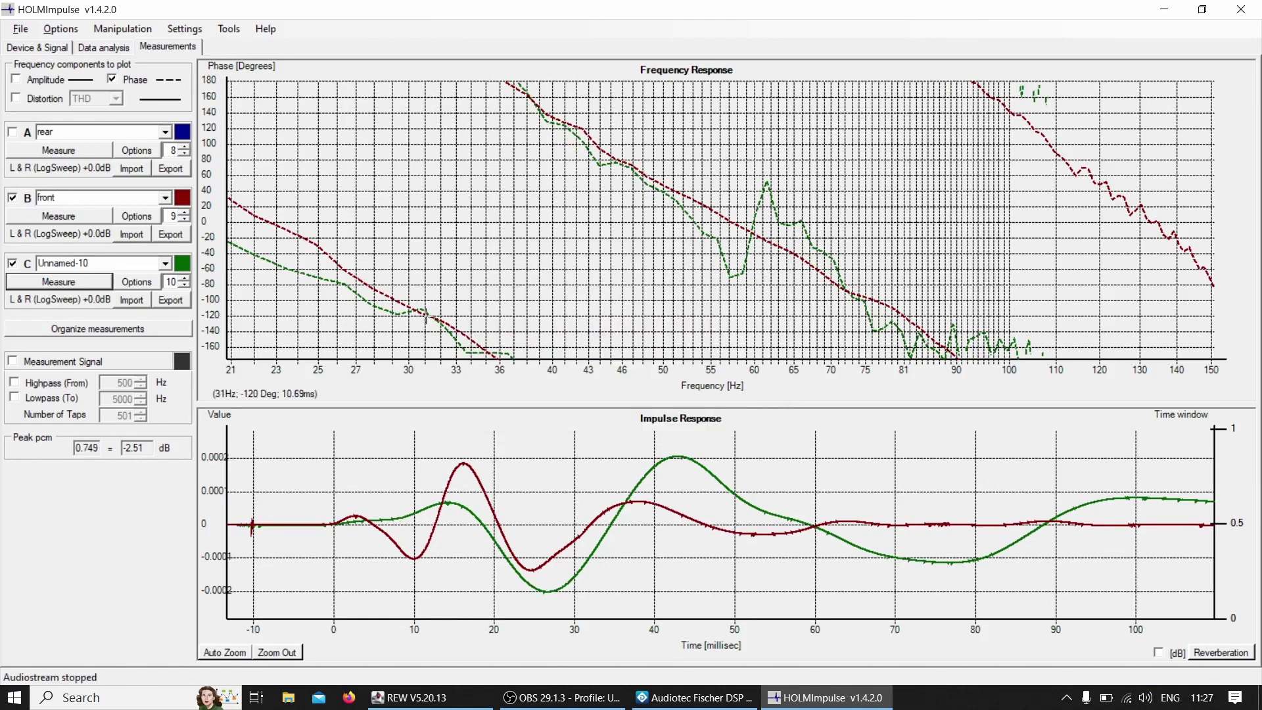
{"action": "key", "text": "alt+Tab"}
{"action": "key", "text": "alt+Tab"}
{"action": "key", "text": "alt+Tab"}
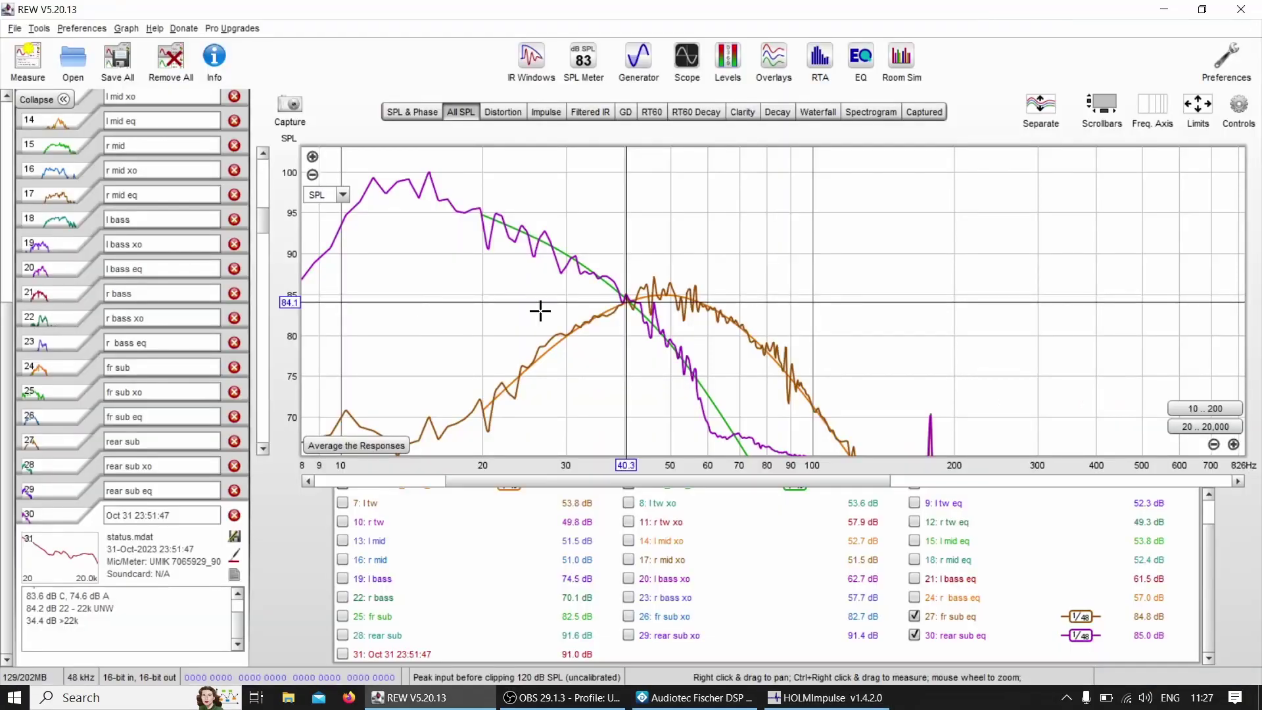
{"action": "left_click", "coordinate": [564, 254]}
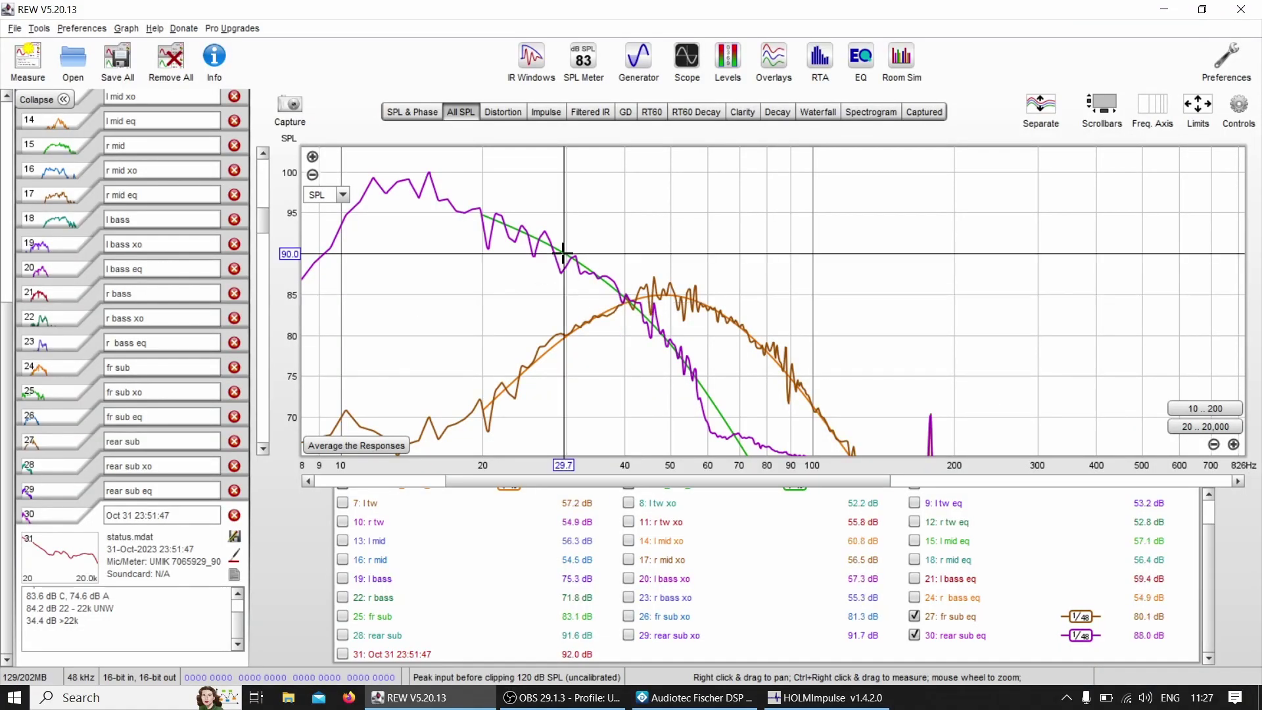
{"action": "left_click", "coordinate": [695, 373]}
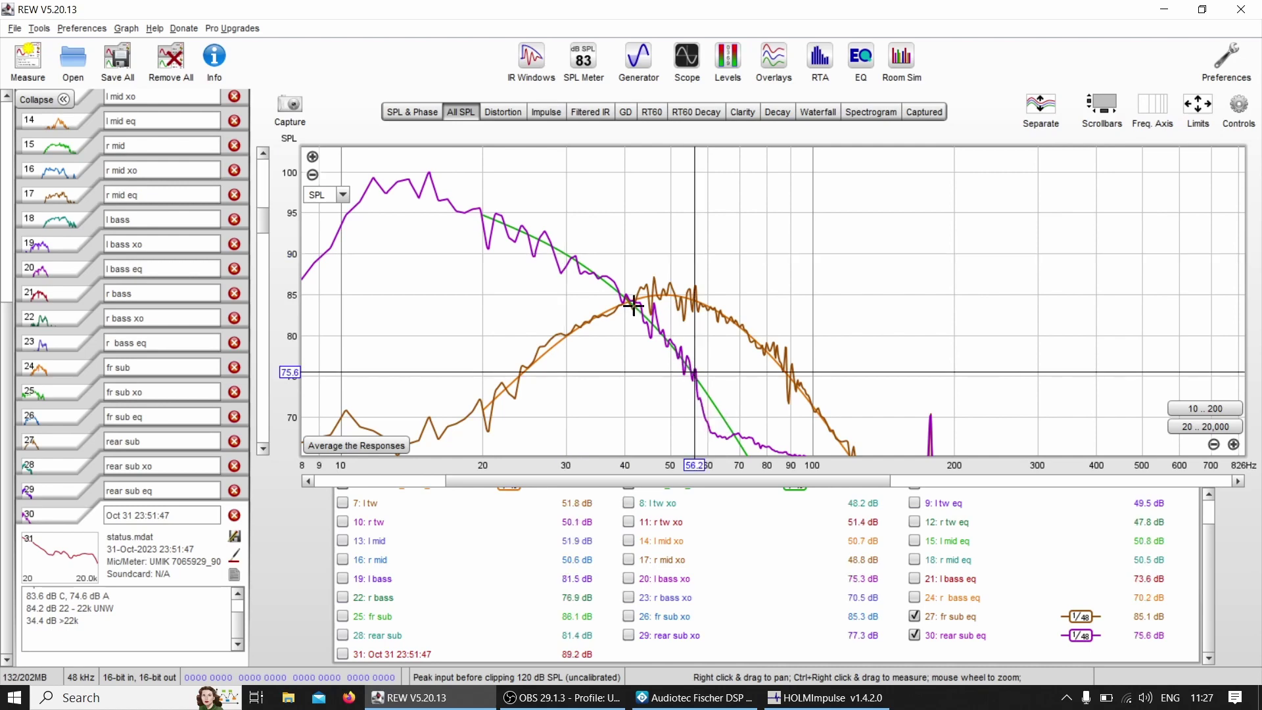
{"action": "key", "text": "alt+Tab"}
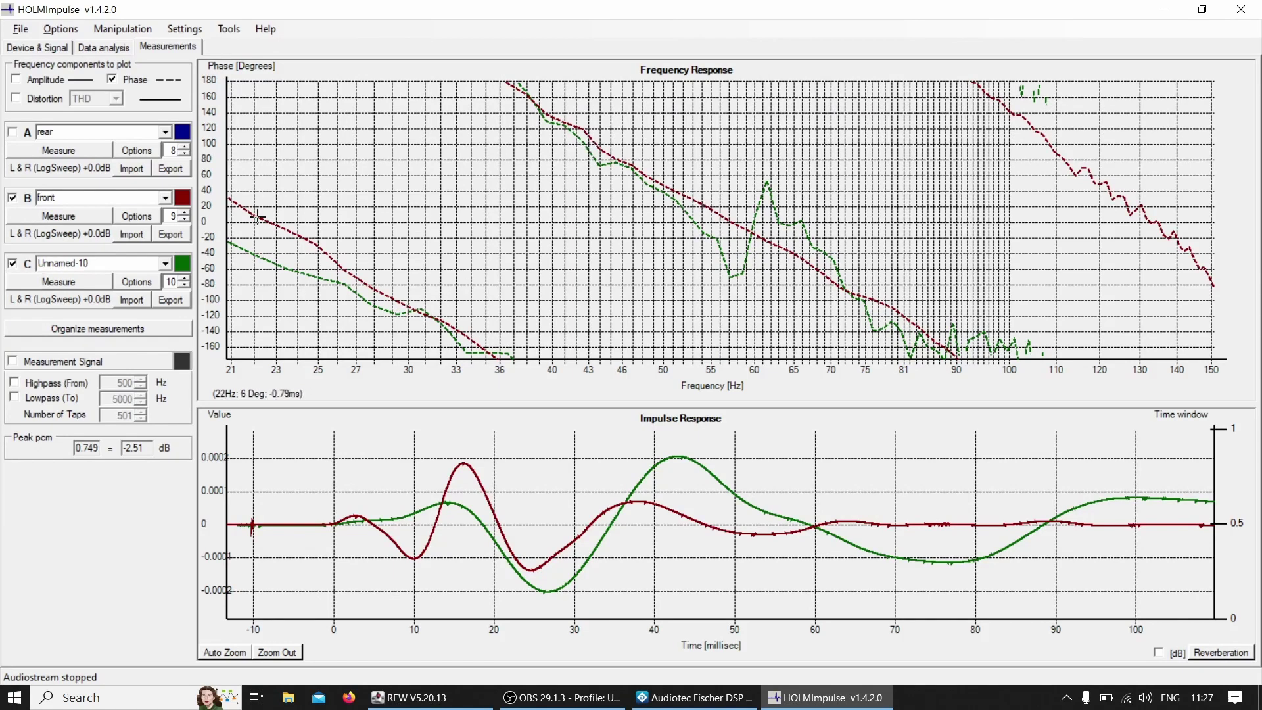
Turn on frequency response smoothing for front, Unnamed-10 and rear, then hide Unnamed-10.
{"action": "left_click", "coordinate": [148, 217]}
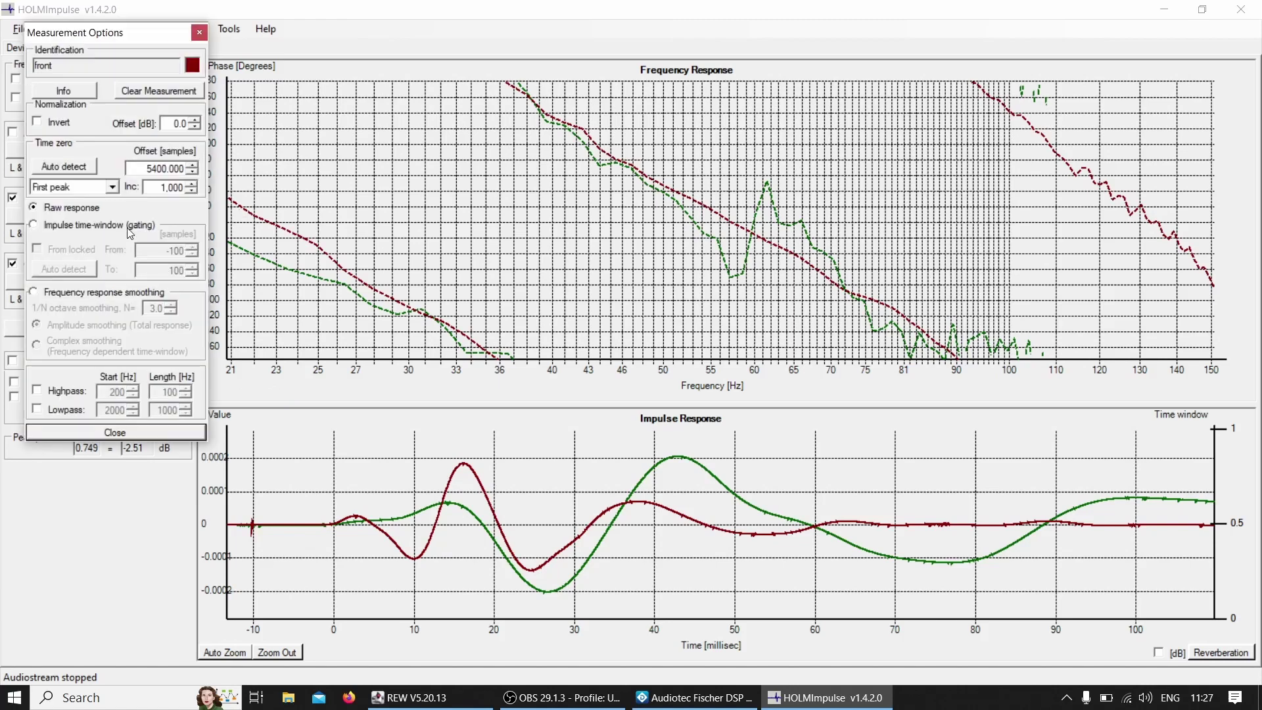
{"action": "left_click", "coordinate": [33, 292]}
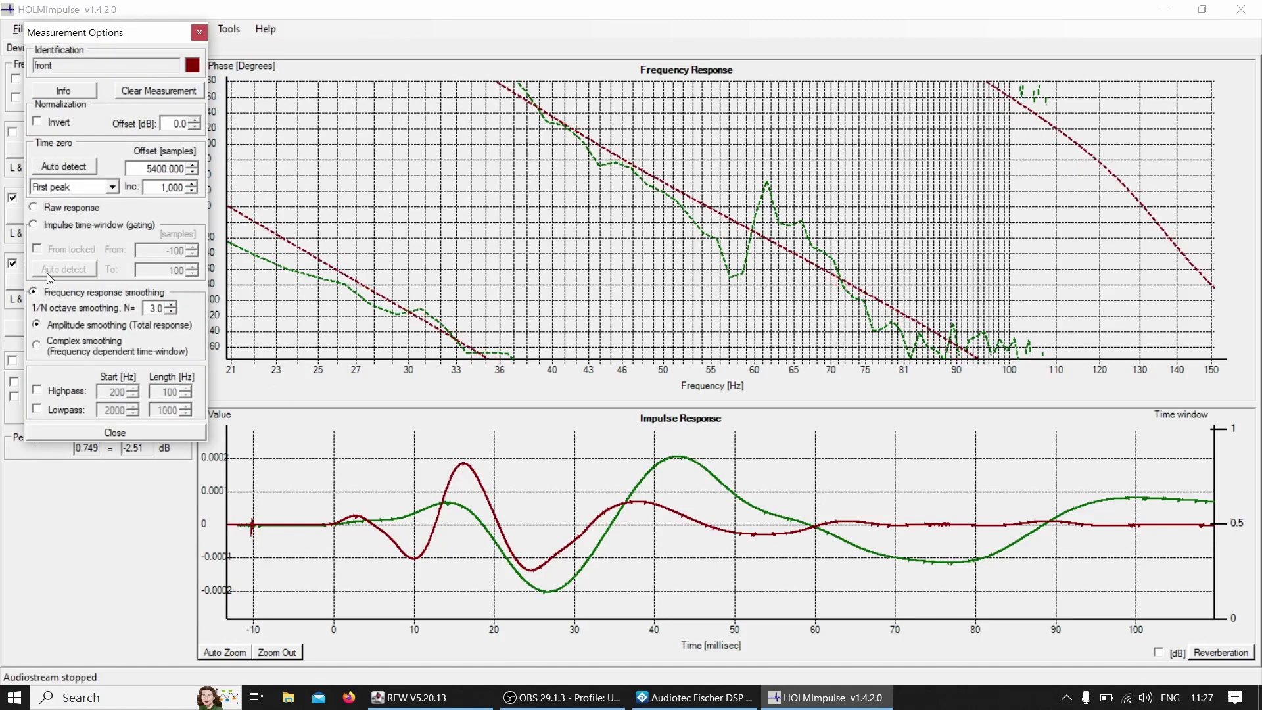
{"action": "left_click", "coordinate": [199, 32]}
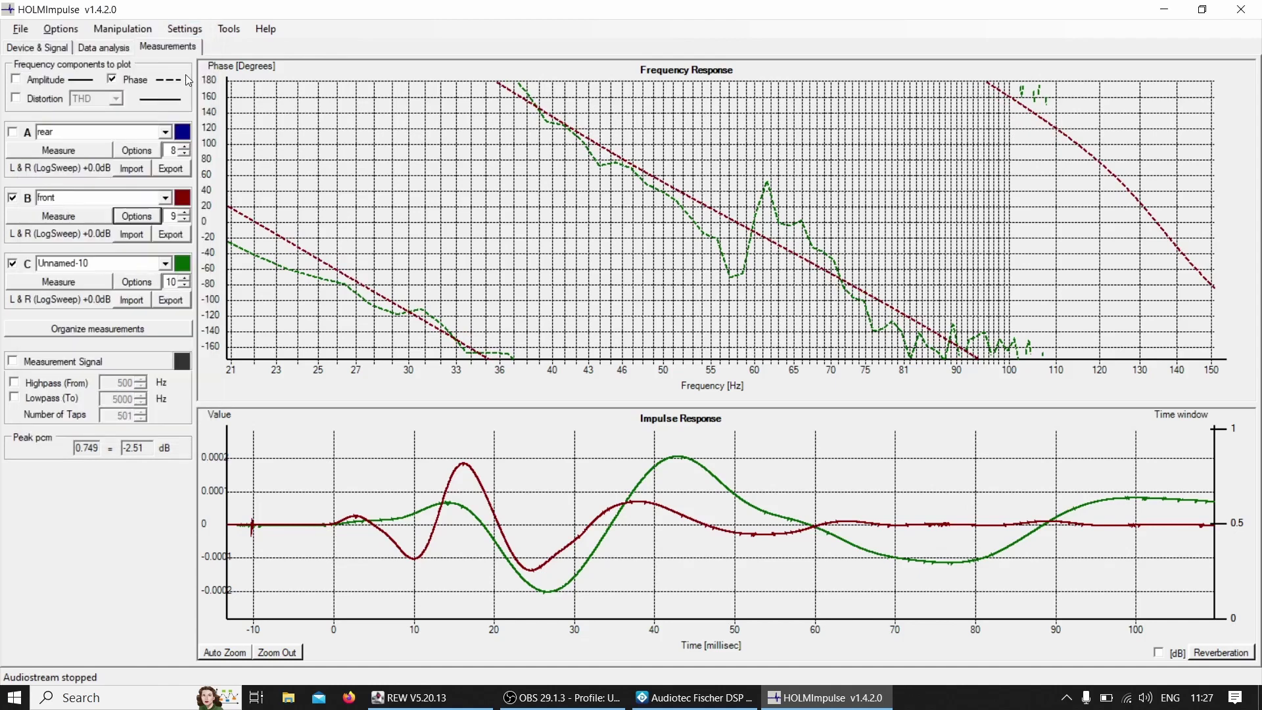
{"action": "left_click", "coordinate": [130, 282]}
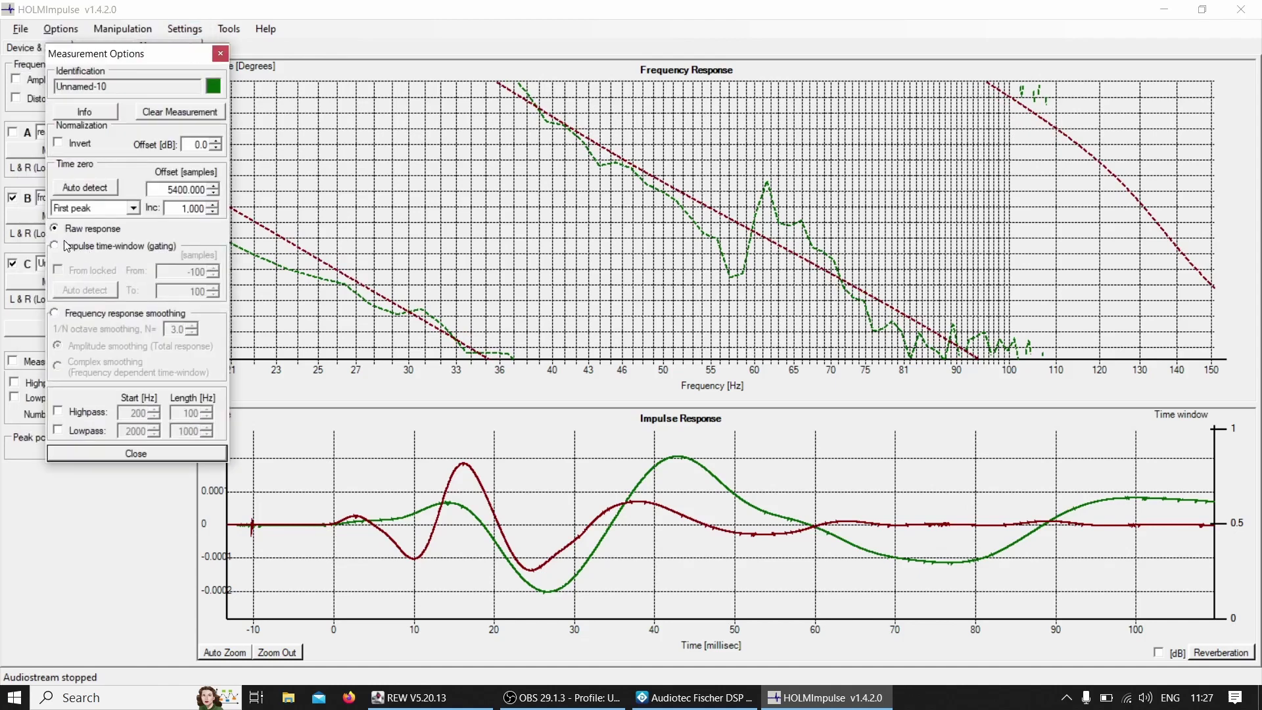
{"action": "left_click", "coordinate": [55, 313]}
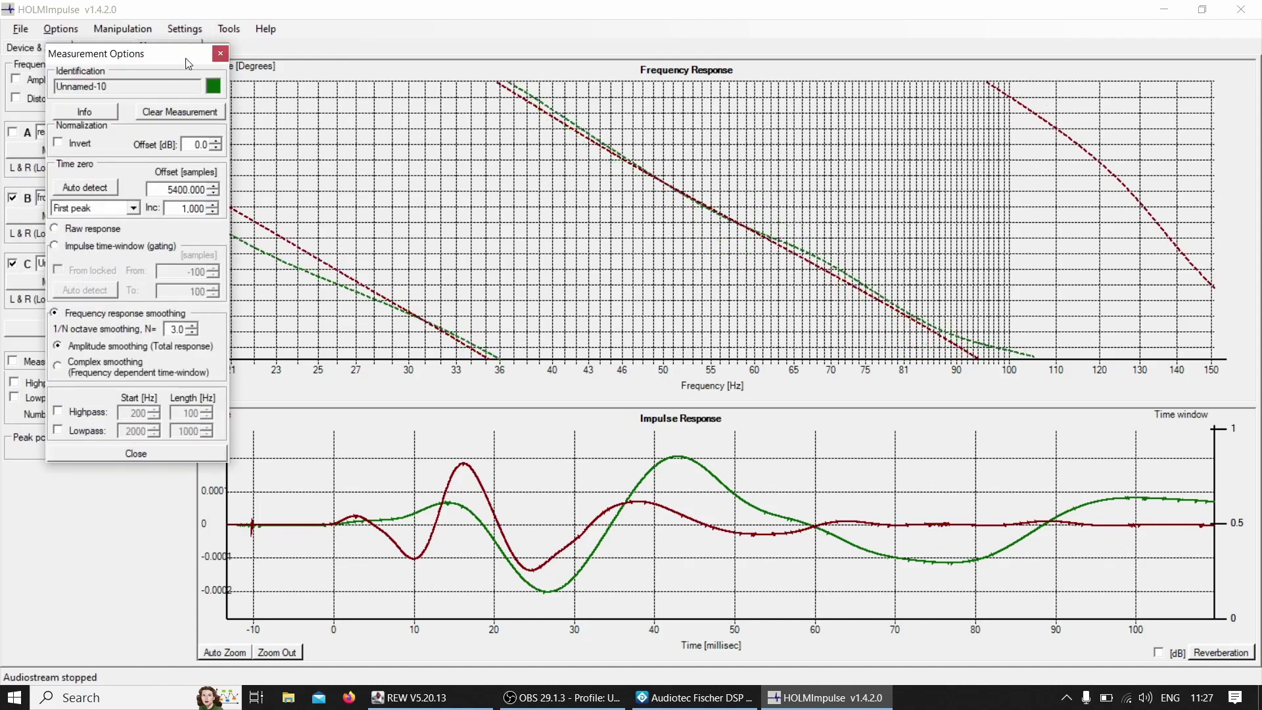
{"action": "left_click", "coordinate": [220, 54]}
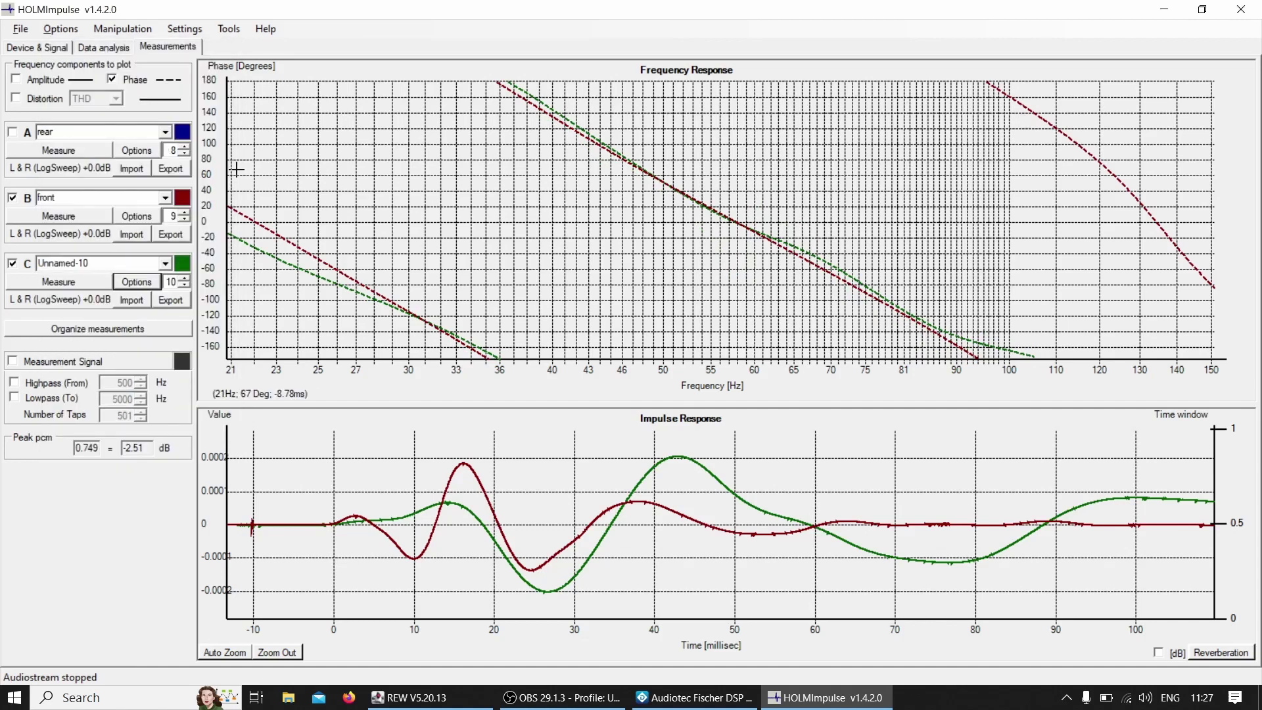
{"action": "left_click", "coordinate": [132, 151]}
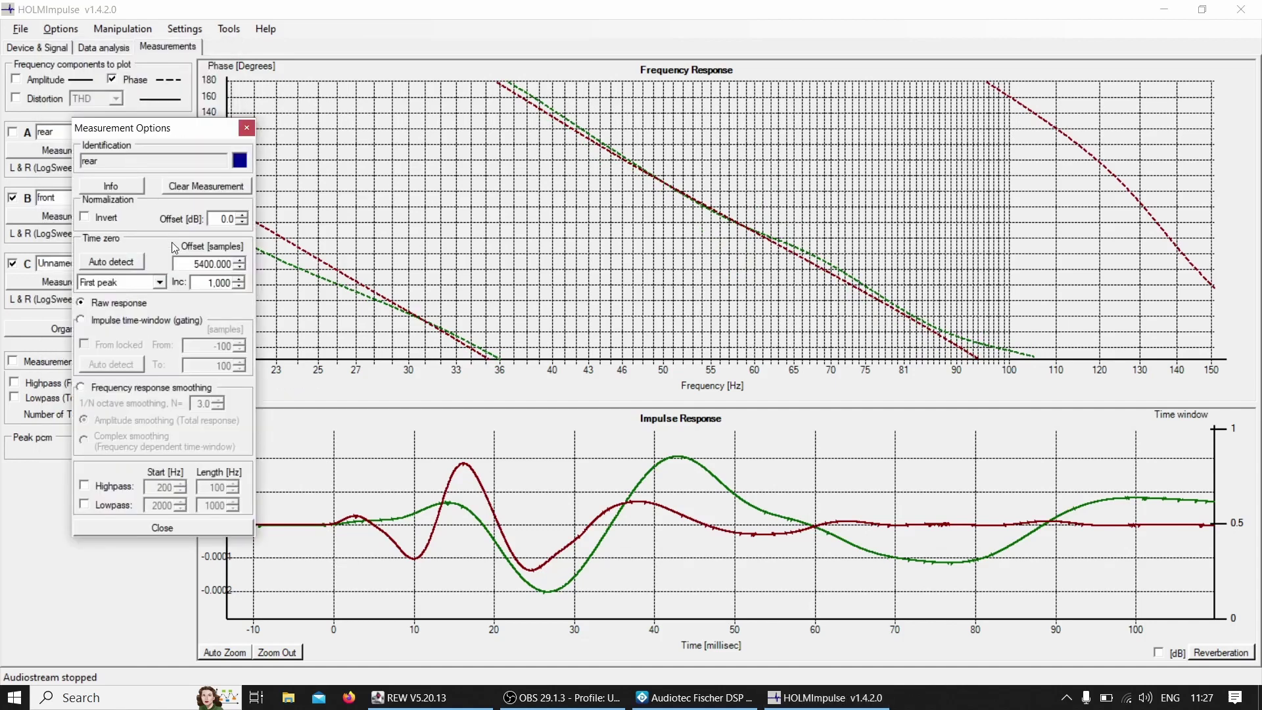
{"action": "left_click", "coordinate": [83, 389]}
{"action": "left_click", "coordinate": [247, 129]}
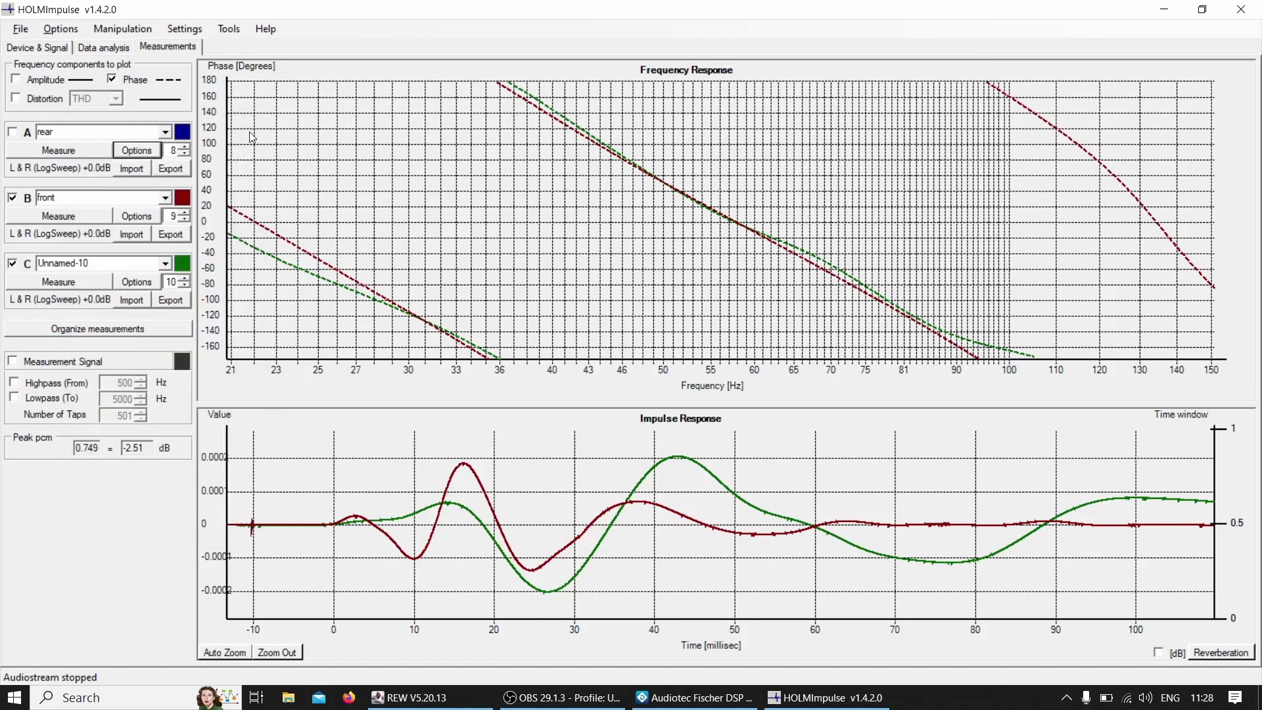
{"action": "left_click", "coordinate": [13, 264]}
{"action": "left_click", "coordinate": [13, 133]}
{"action": "key", "text": "alt+Tab"}
{"action": "key", "text": "alt+Tab"}
{"action": "key", "text": "alt+Tab"}
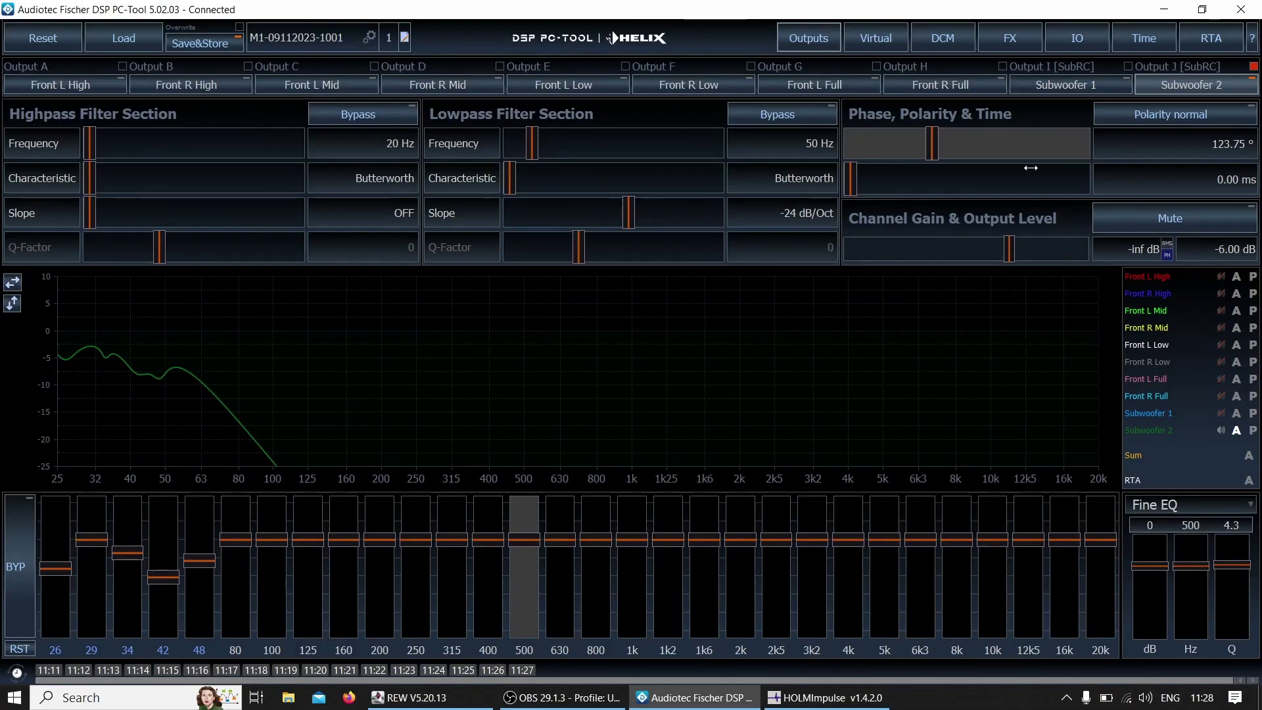
{"action": "key", "text": "alt+Tab"}
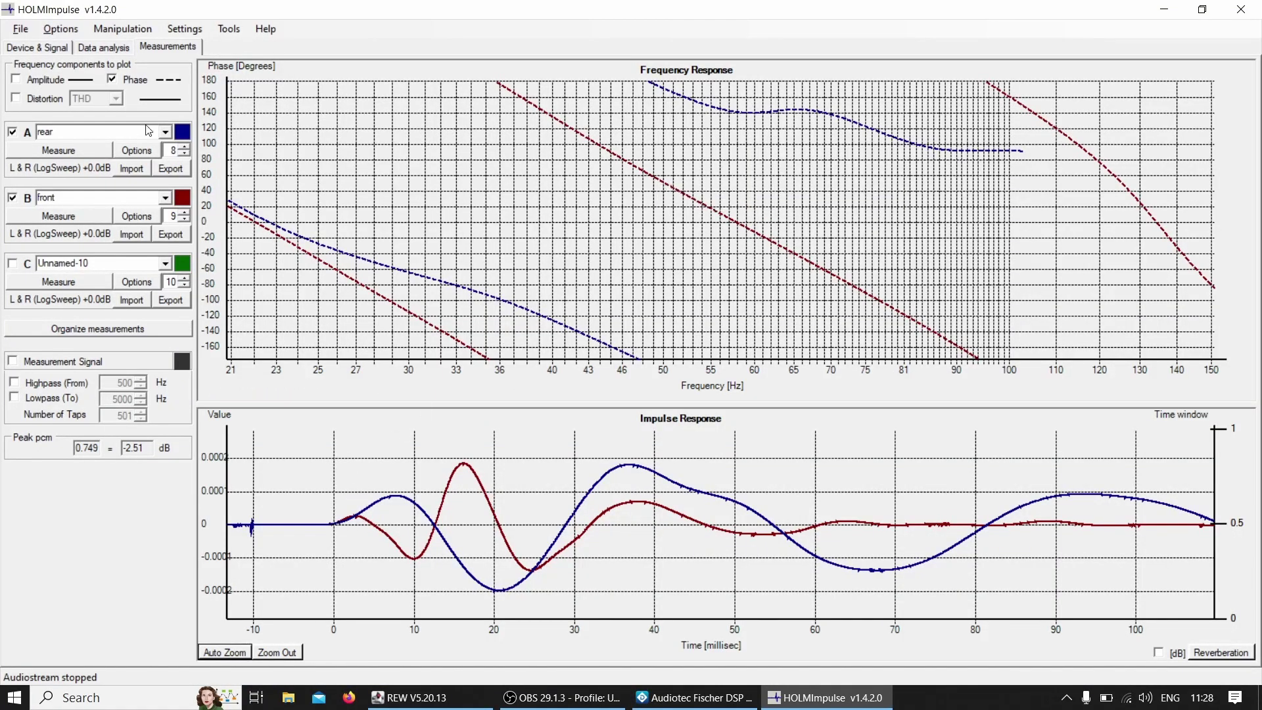
Plot Unnamed-10 instead of rear beside front, then bring up REW's SPL overlay.
{"action": "left_click", "coordinate": [13, 133]}
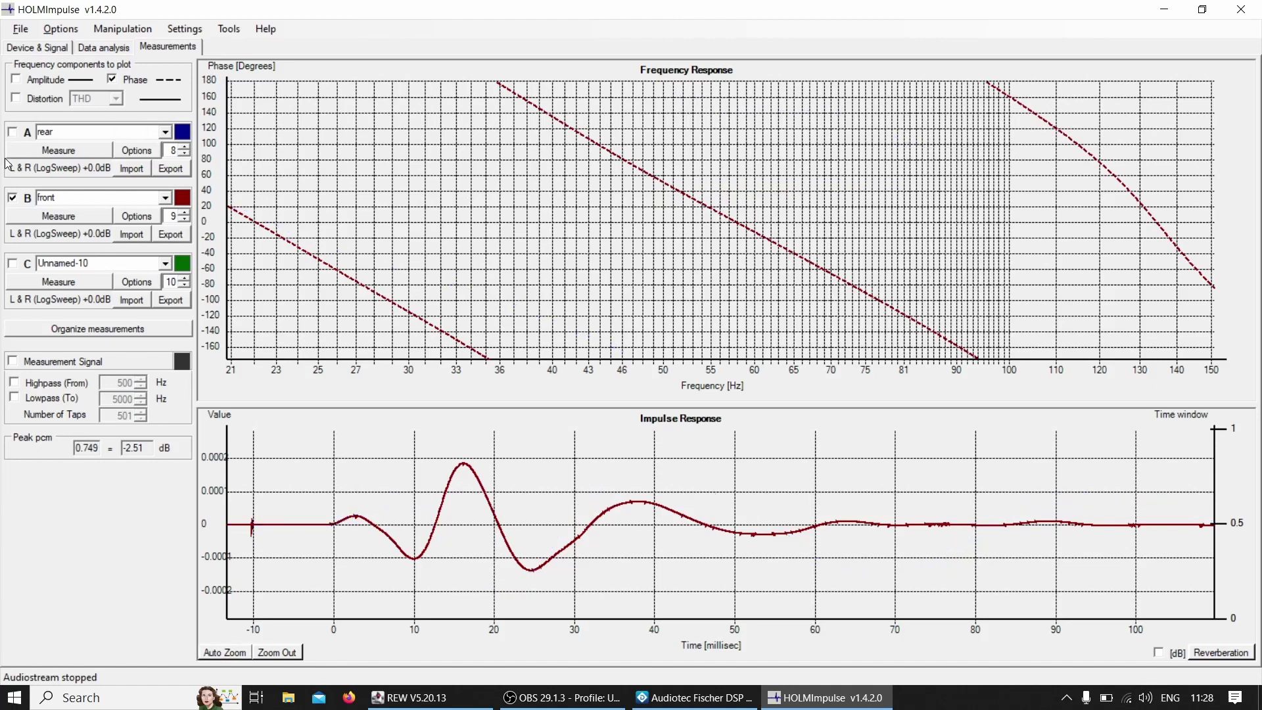
{"action": "left_click", "coordinate": [12, 266]}
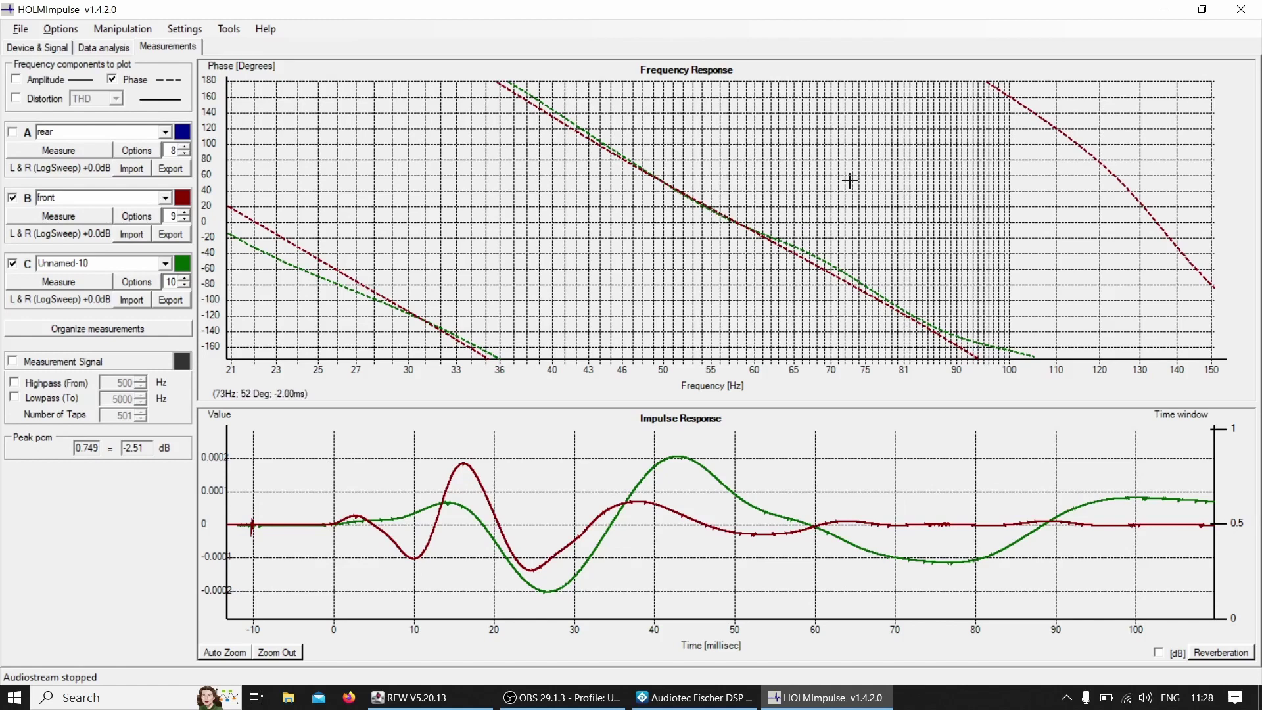
{"action": "key", "text": "alt+Tab"}
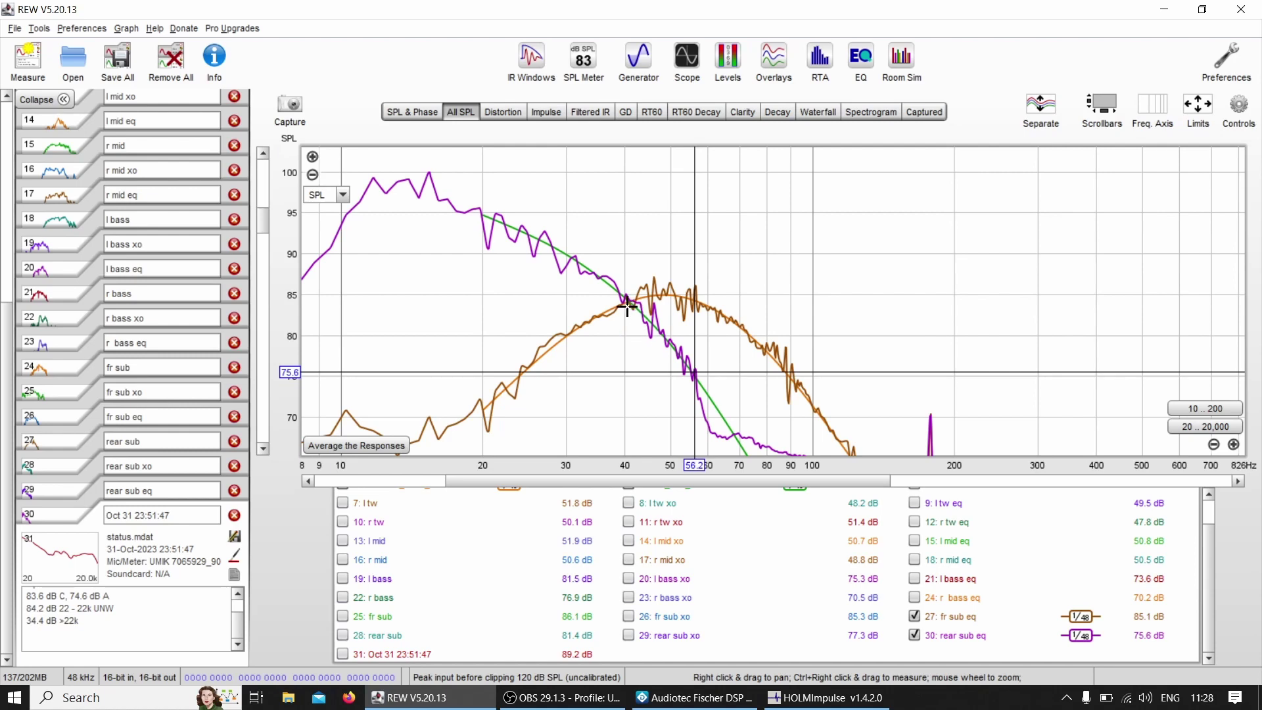
Toggle between the rear and Unnamed-10 curves to compare each against front.
{"action": "key", "text": "alt+Tab"}
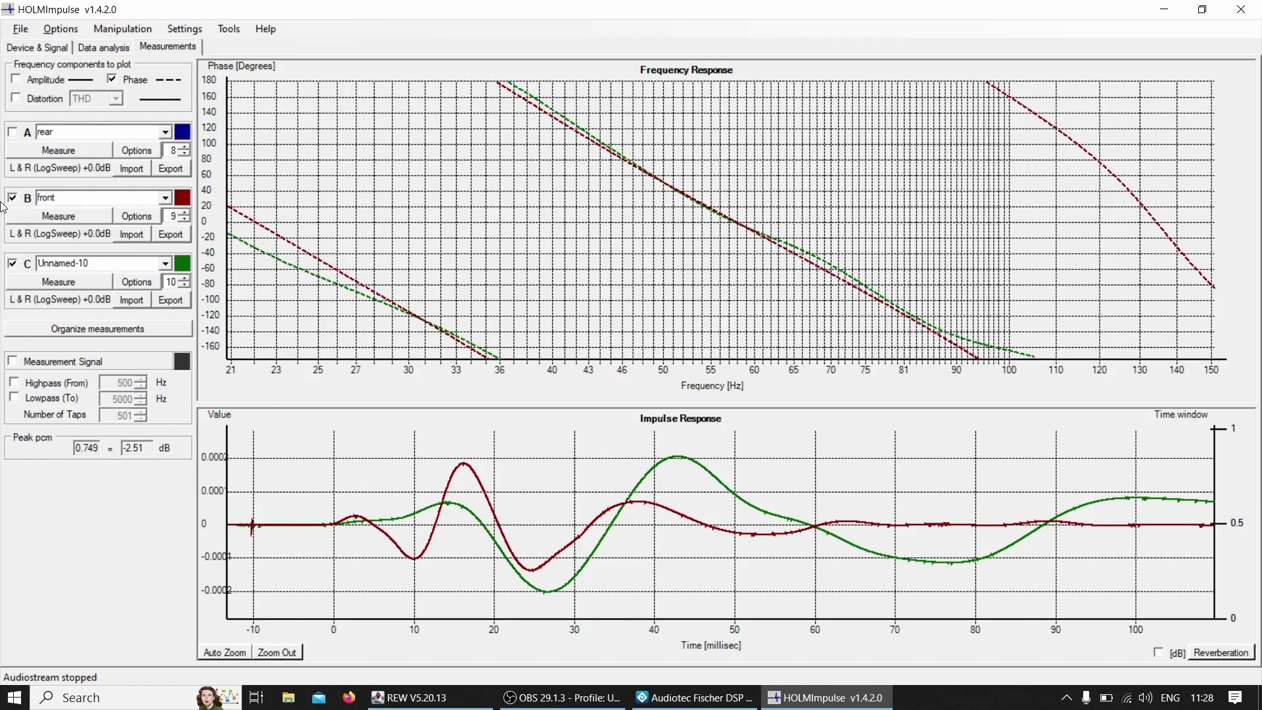
{"action": "left_click", "coordinate": [22, 135]}
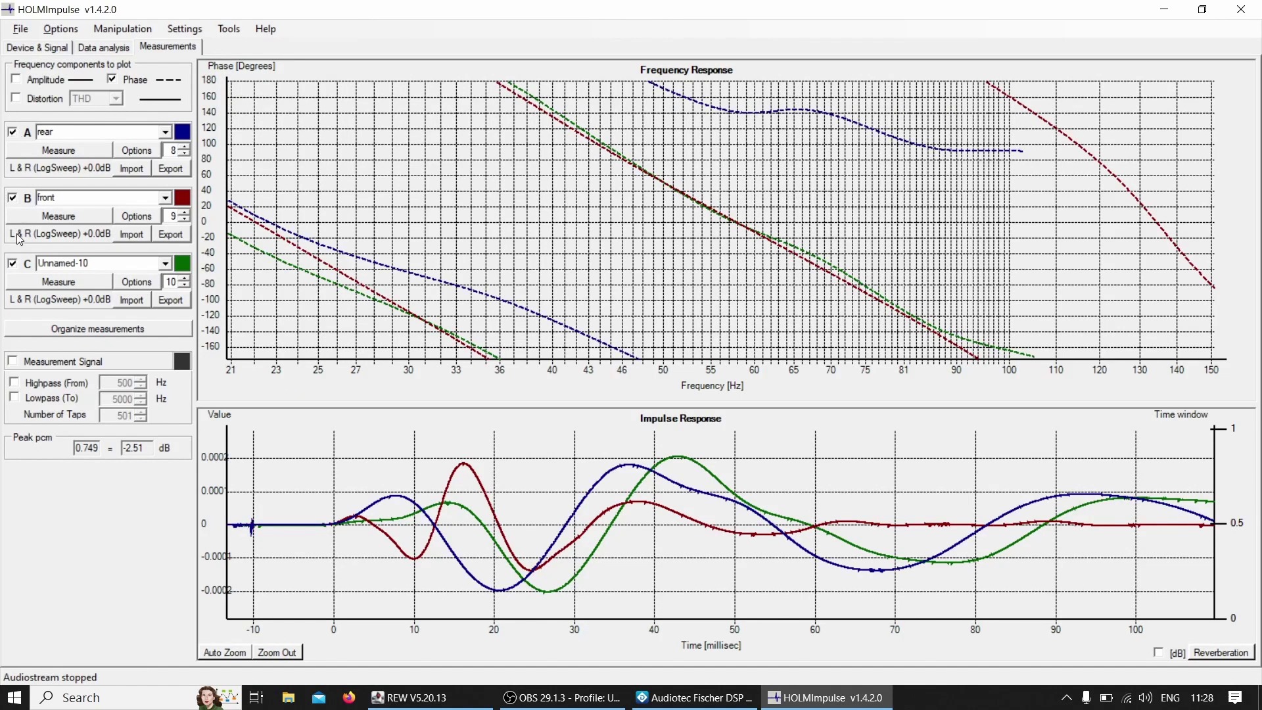
{"action": "left_click", "coordinate": [13, 264]}
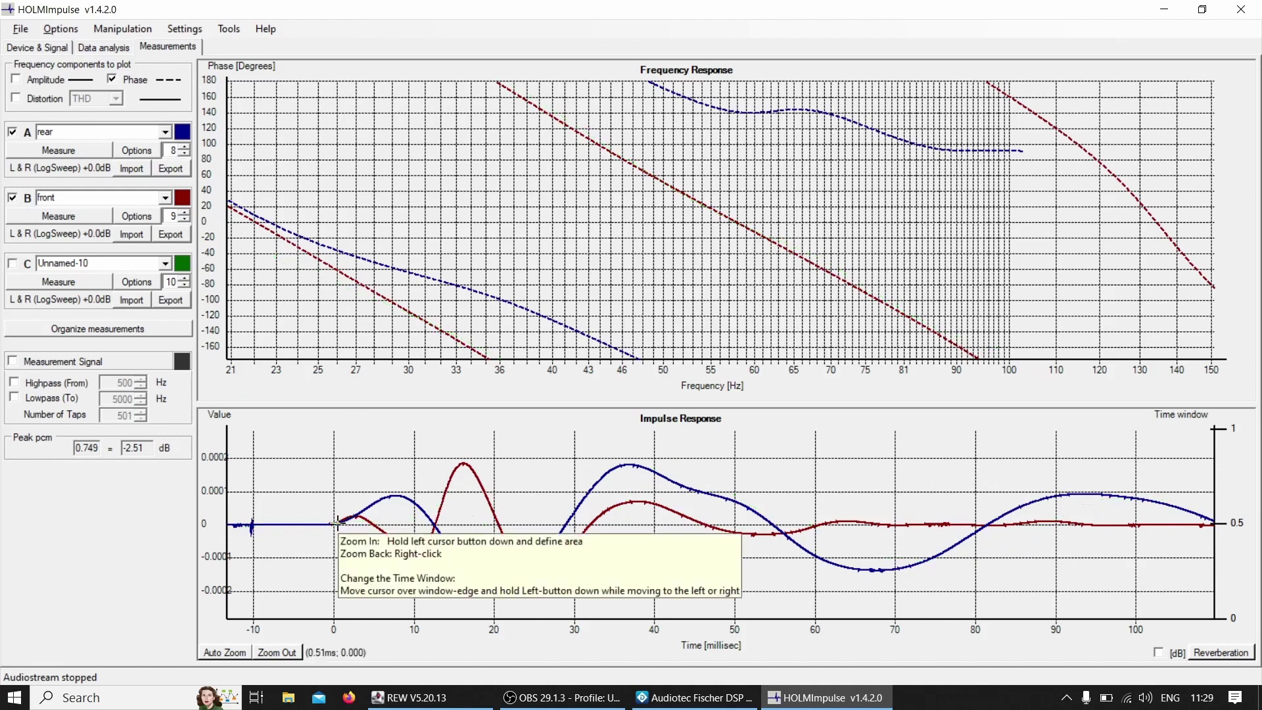
{"action": "key", "text": "alt+Tab"}
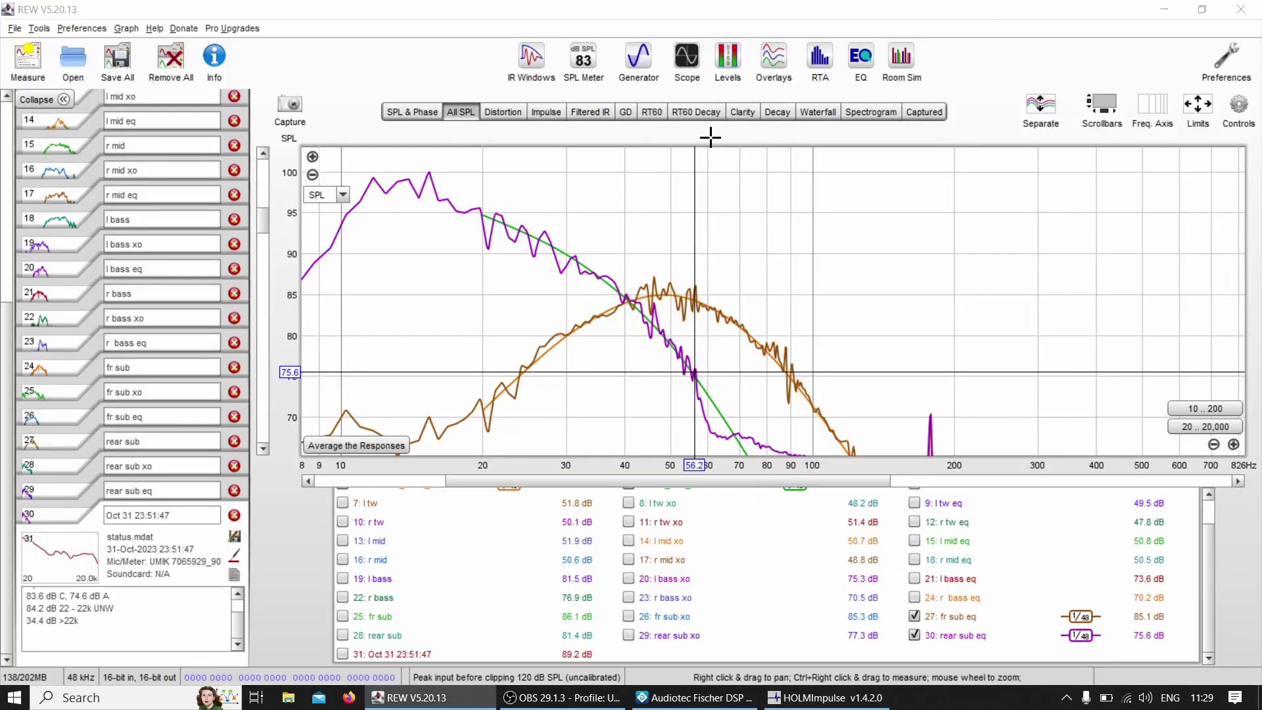
{"action": "key", "text": "alt+Tab"}
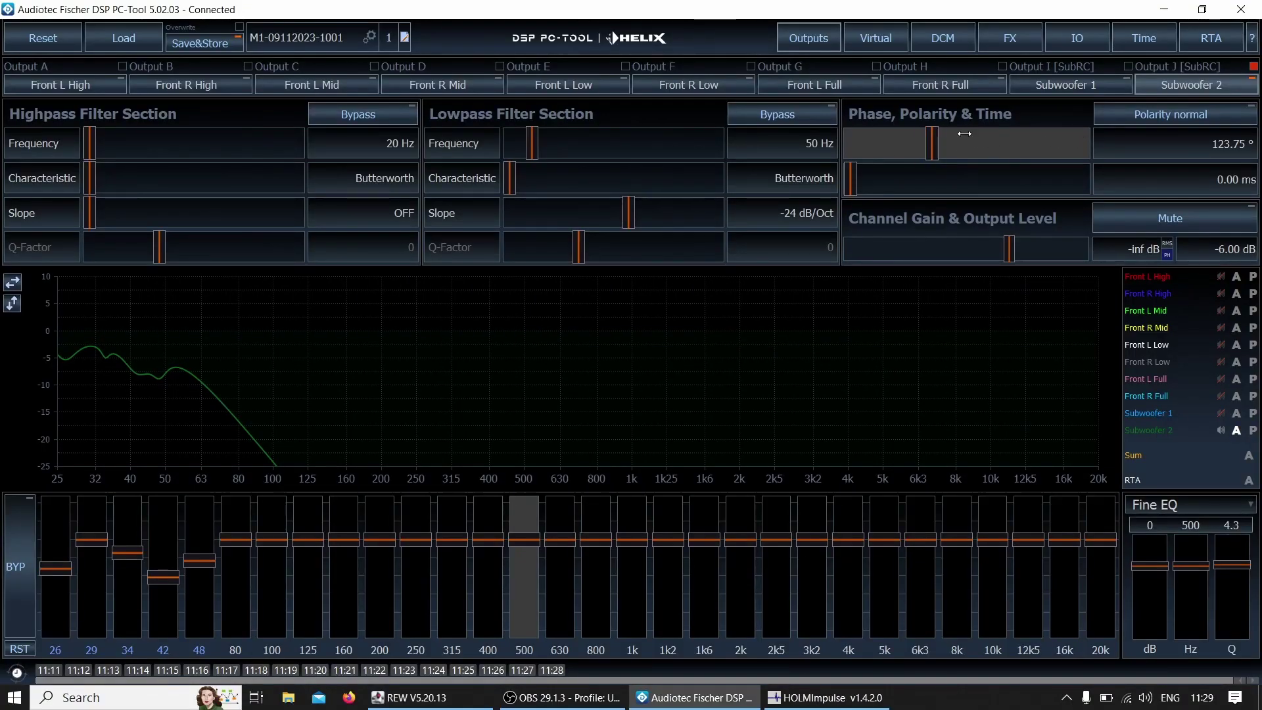
{"action": "key", "text": "alt+Tab"}
{"action": "key", "text": "alt+Tab"}
{"action": "key", "text": "Tab"}
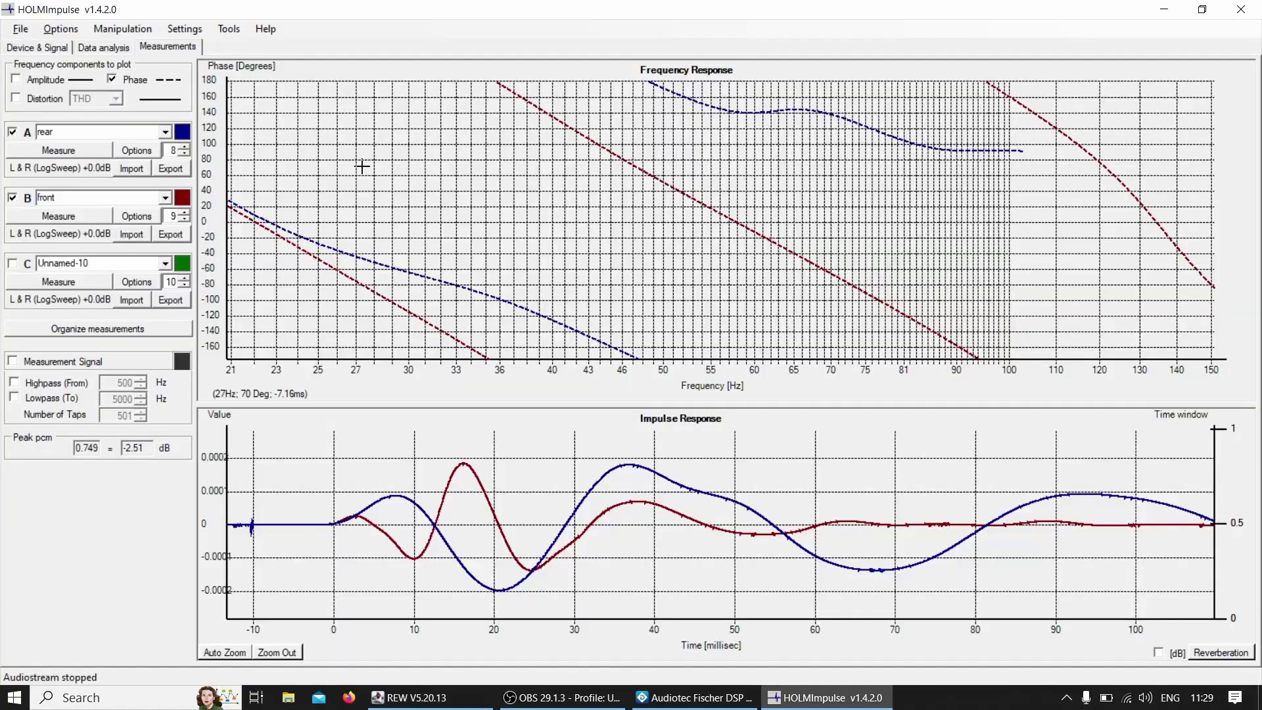
{"action": "left_click", "coordinate": [14, 134]}
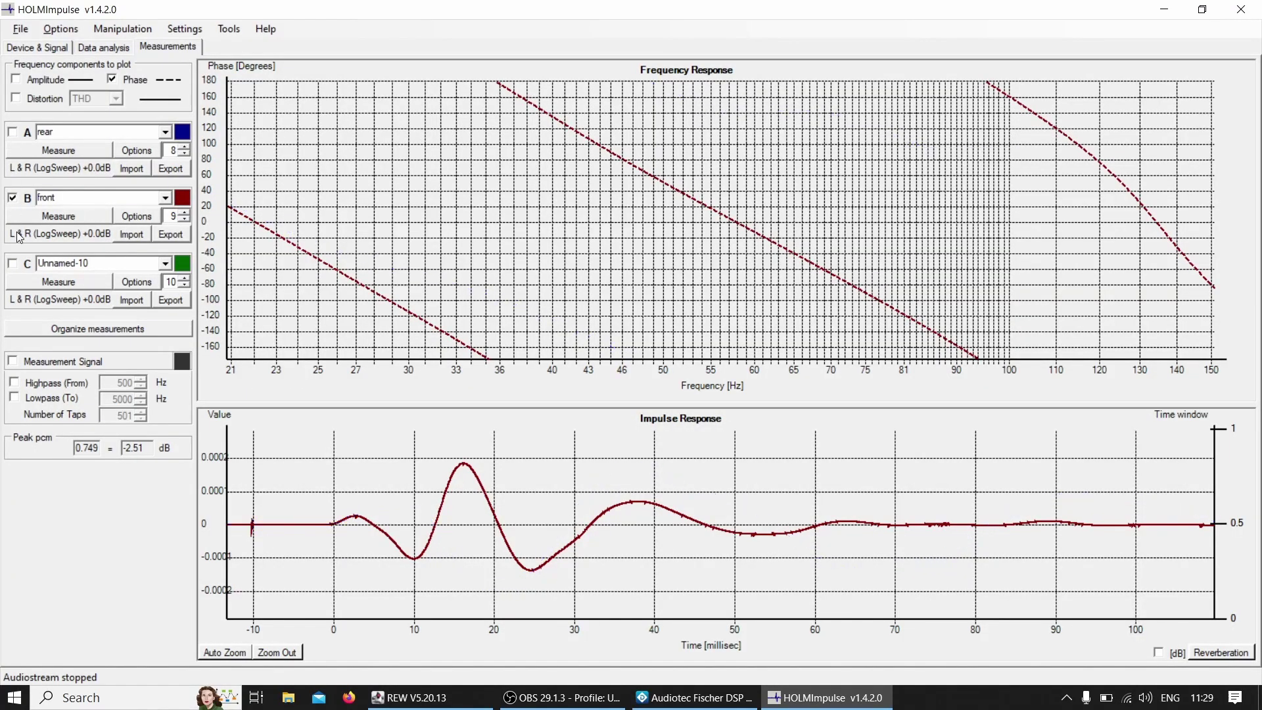
{"action": "left_click", "coordinate": [17, 265]}
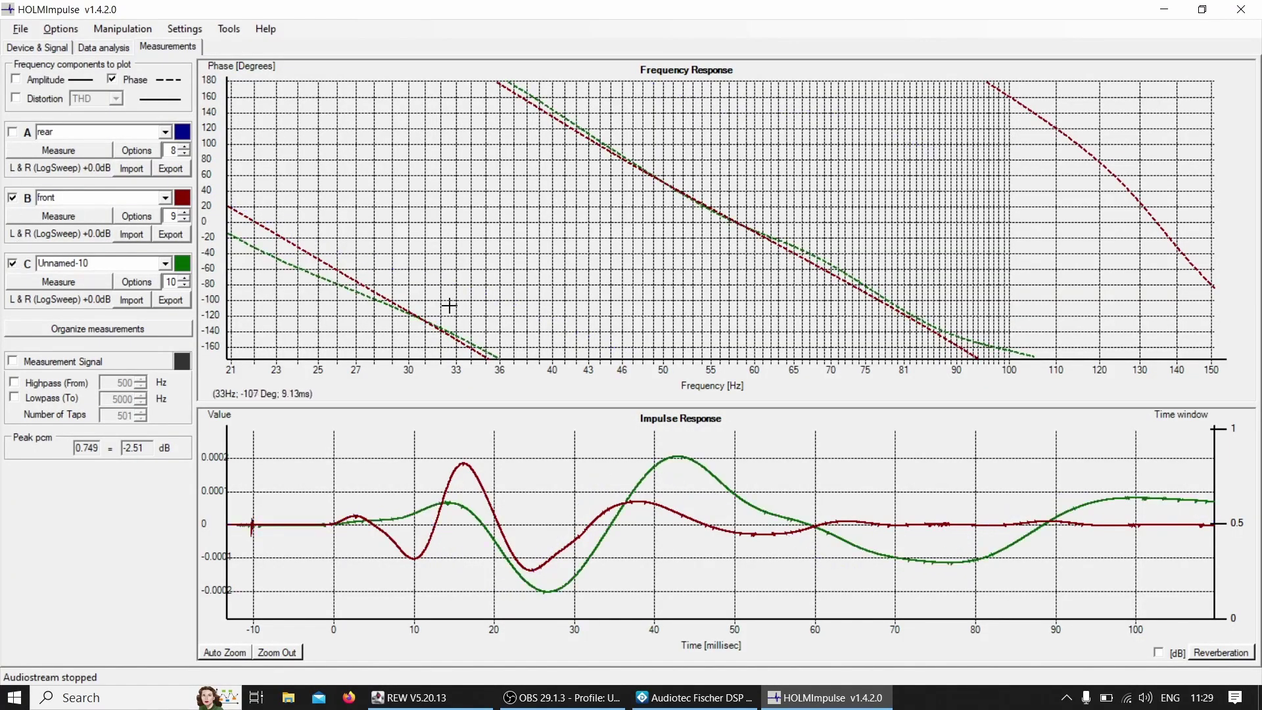
Unmute the Subwoofer 1 output in Helix so both subwoofers play.
{"action": "key", "text": "alt+Tab"}
{"action": "key", "text": "Tab"}
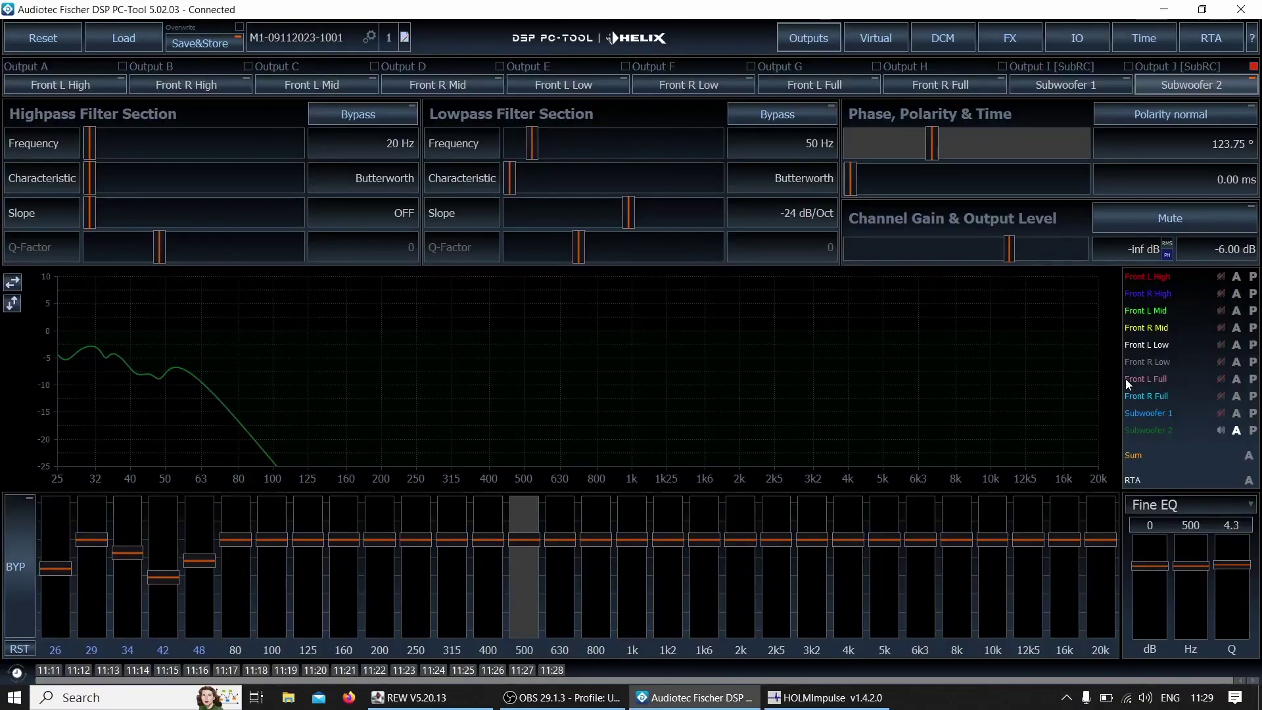
{"action": "left_click", "coordinate": [1221, 413]}
{"action": "key", "text": "alt+Tab"}
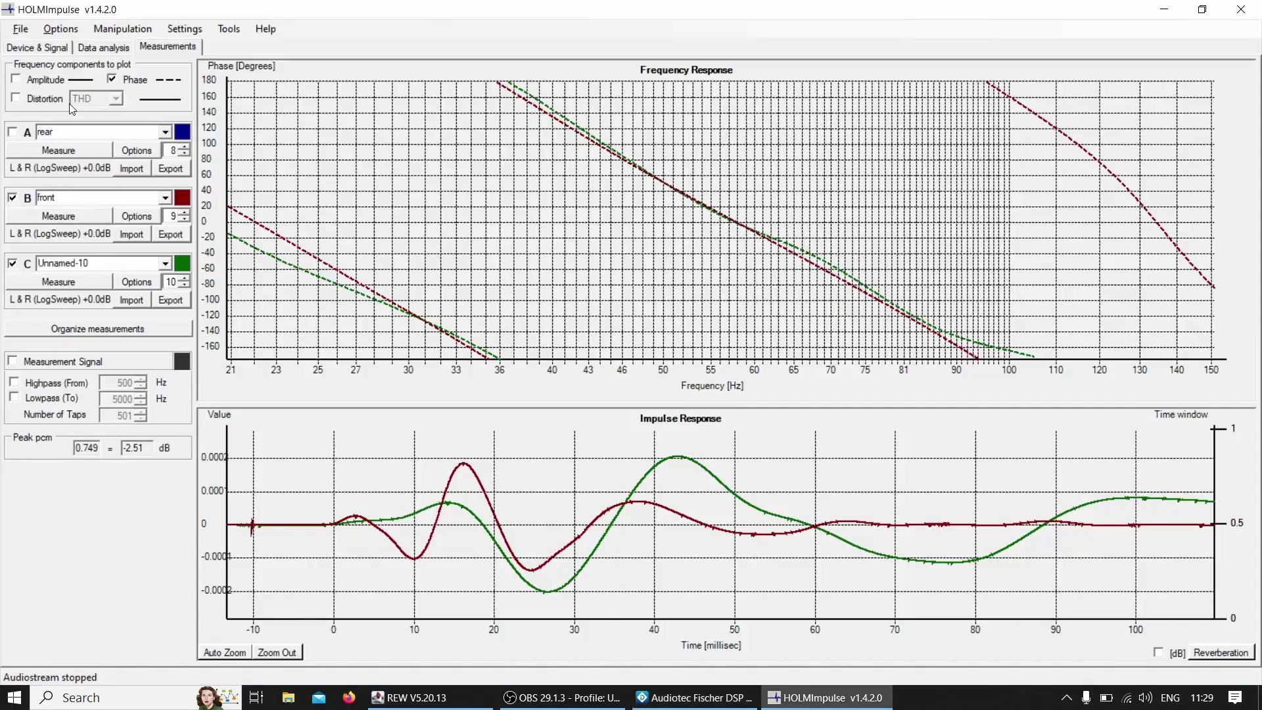
Re-record slot A with both subwoofers, then toggle front and Unnamed-10 to compare.
{"action": "left_click", "coordinate": [38, 151]}
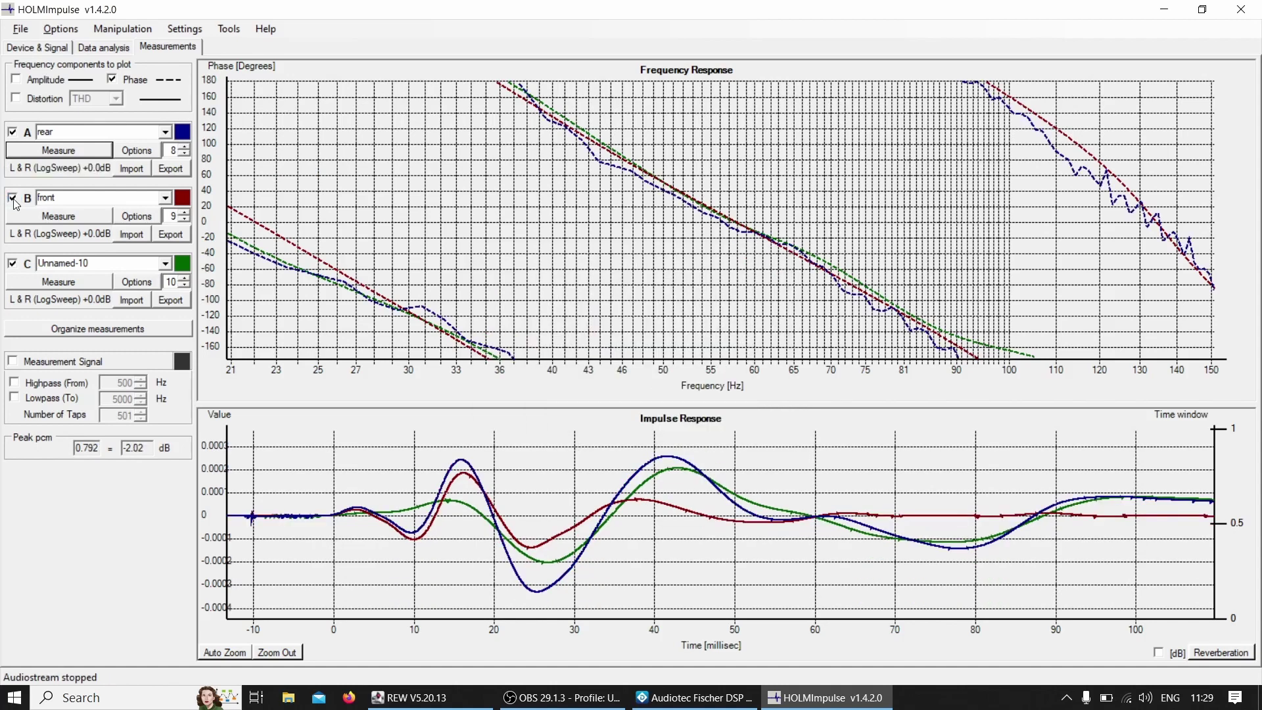
{"action": "left_click", "coordinate": [13, 198]}
{"action": "left_click", "coordinate": [13, 264]}
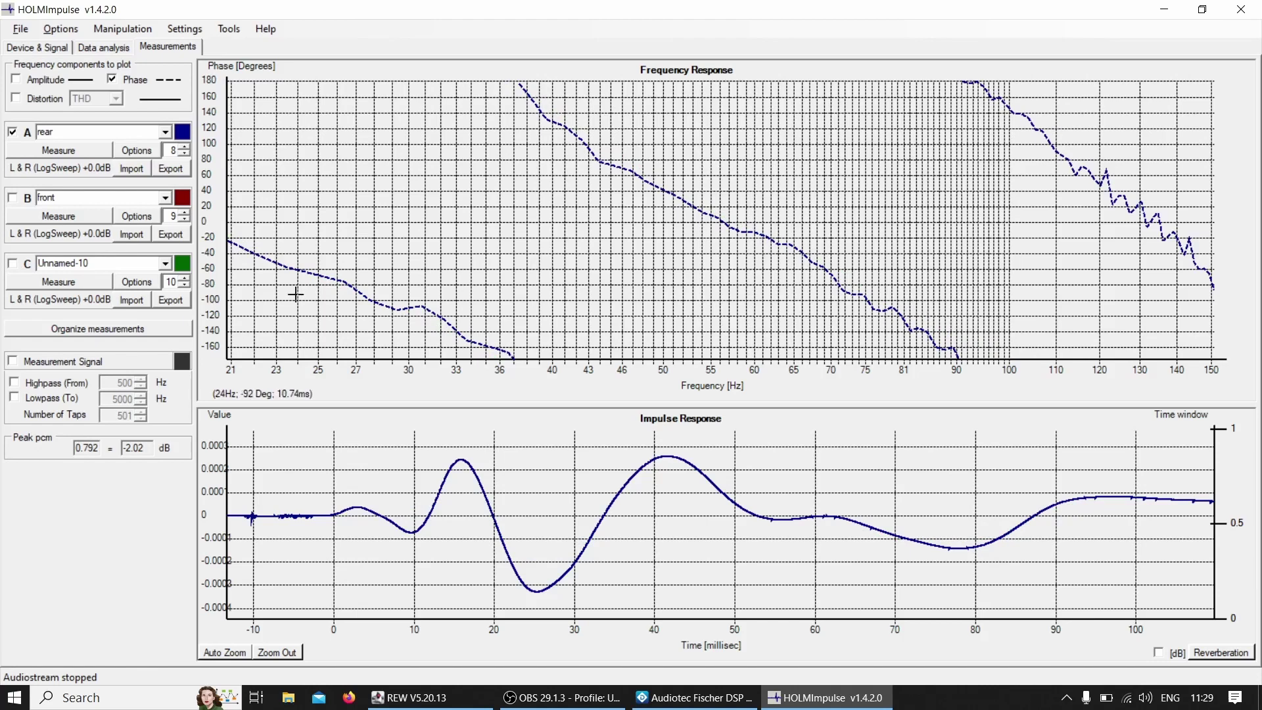
{"action": "left_click", "coordinate": [13, 199]}
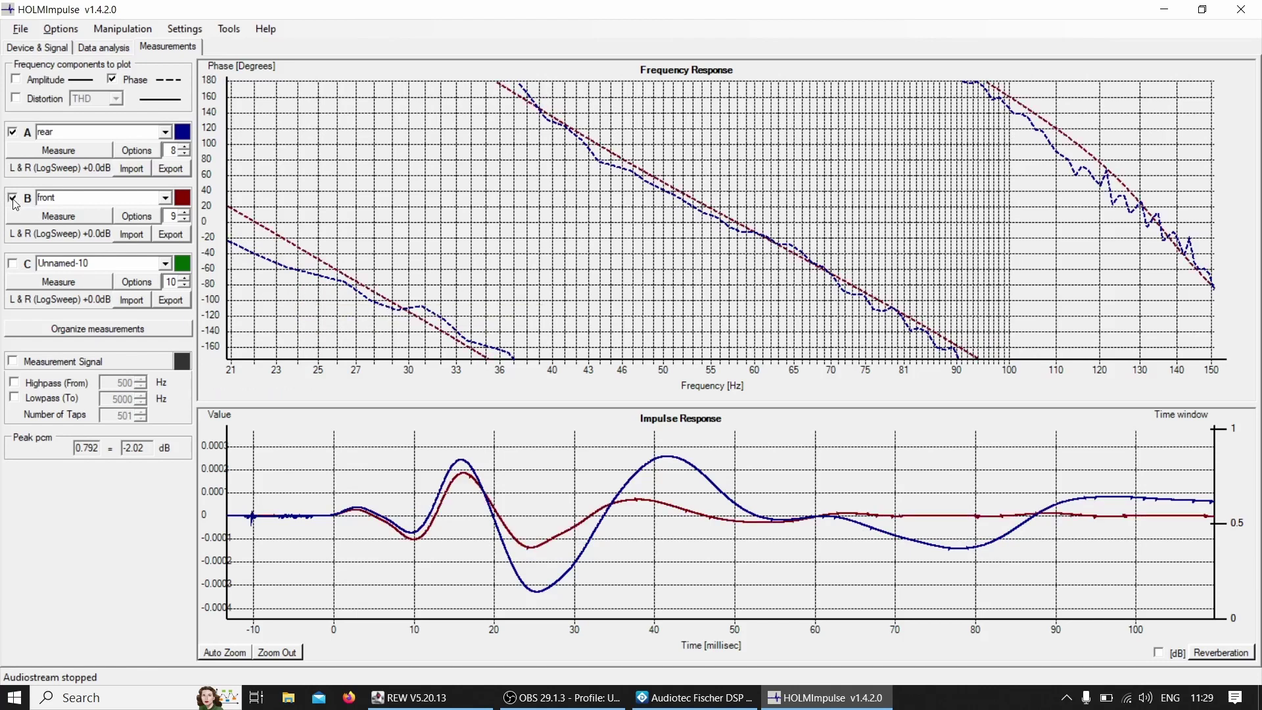
{"action": "left_click", "coordinate": [14, 265]}
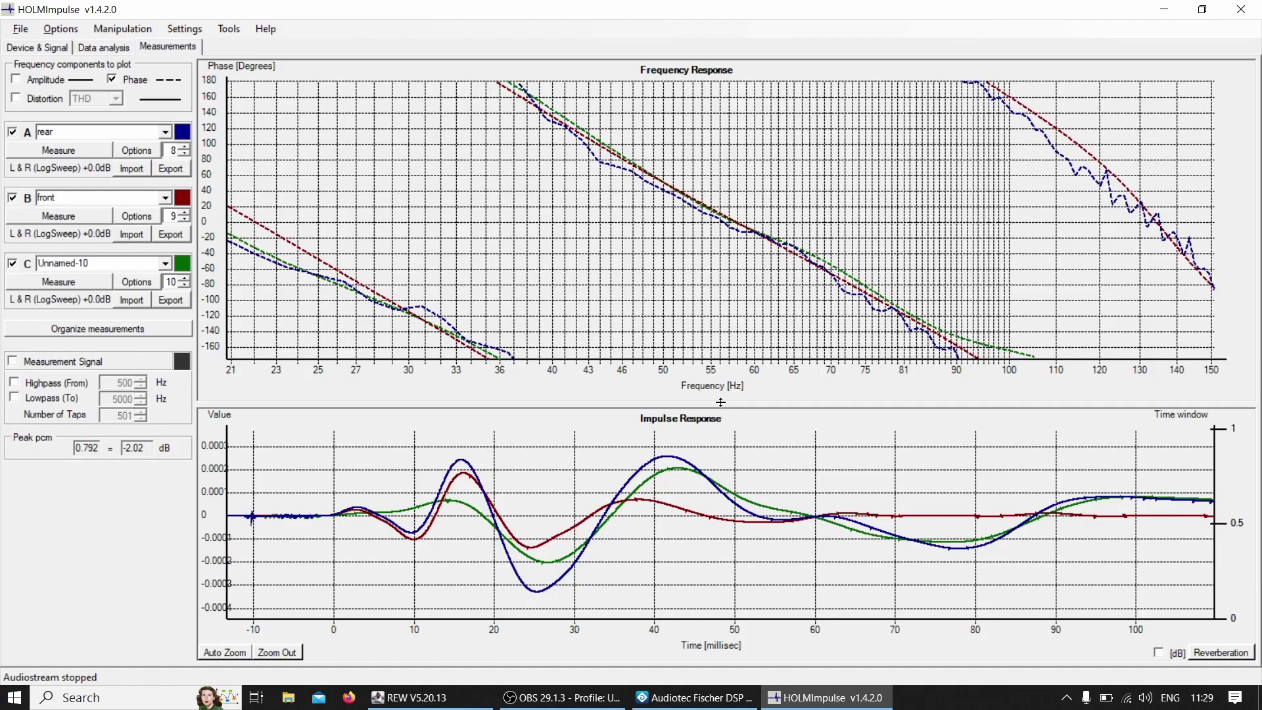
Switch to the Audiotec Fischer DSP PC-Tool window to view the Subwoofer 2 output settings.
{"action": "key", "text": "alt+Tab"}
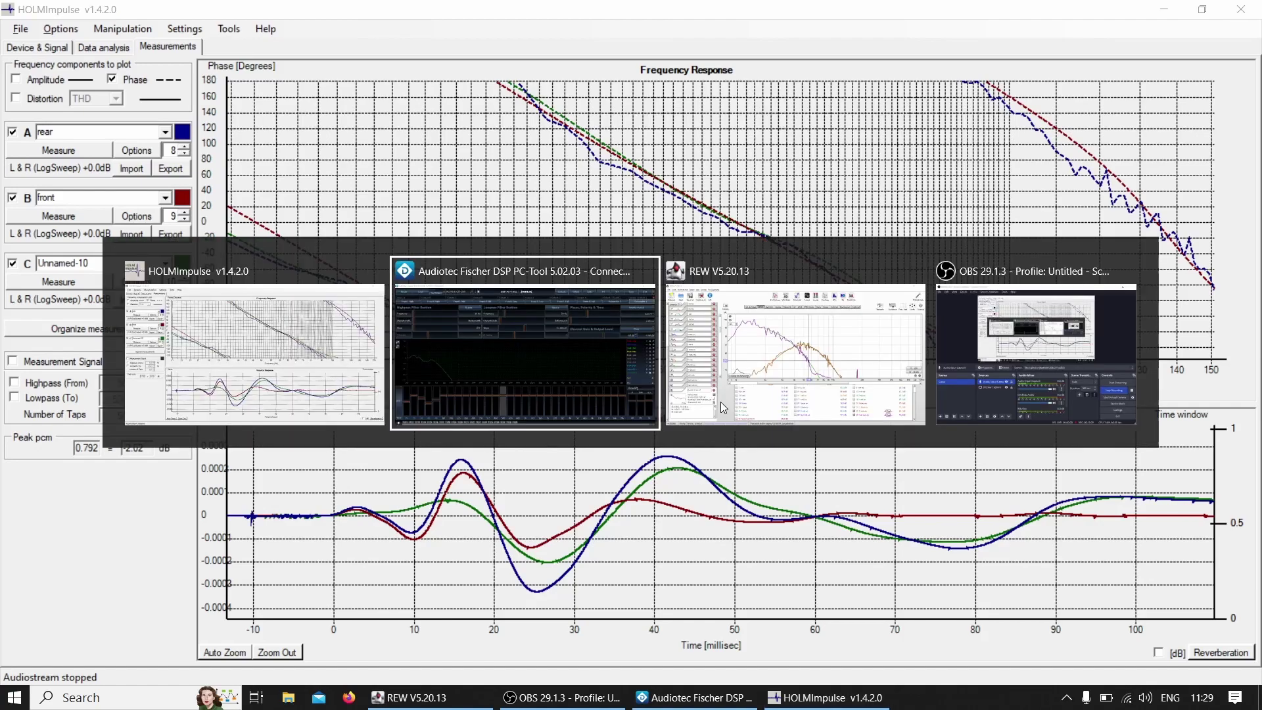